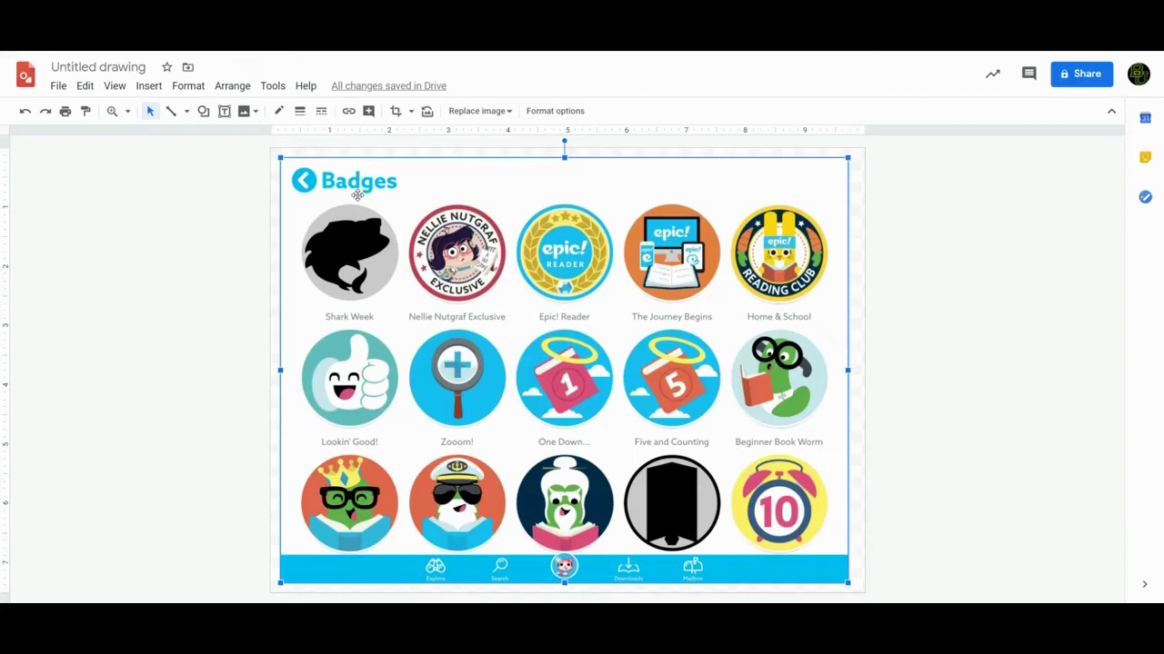
Delete the sample badges image from the drawing canvas
{"action": "key", "text": "Delete"}
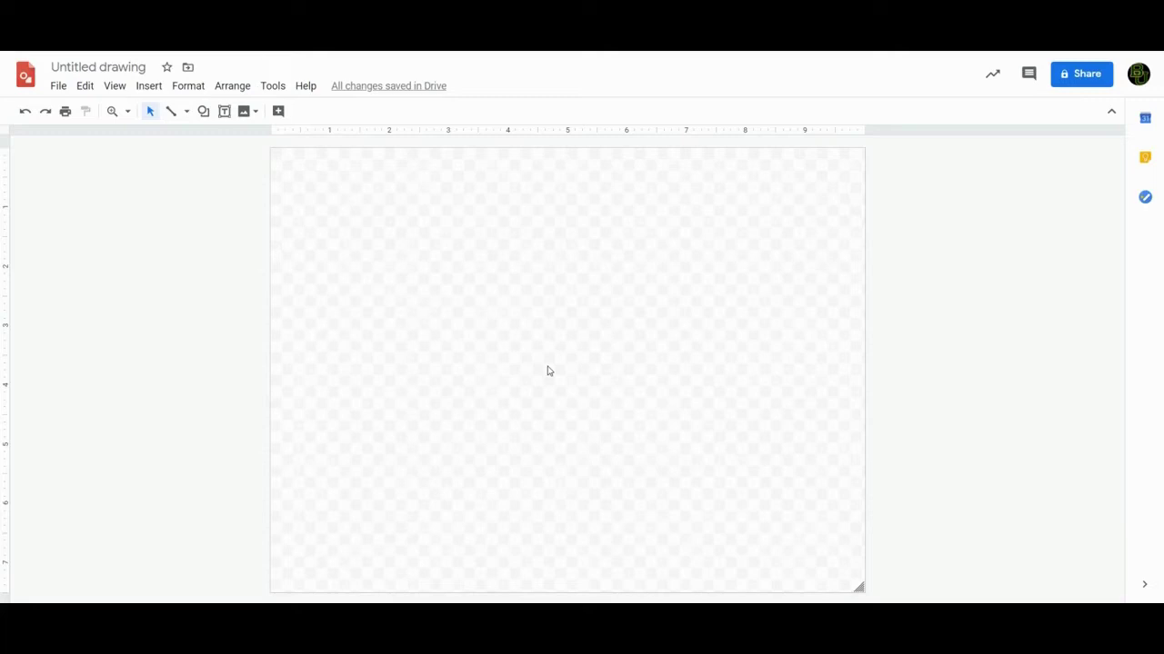
{"action": "left_click", "coordinate": [204, 112]}
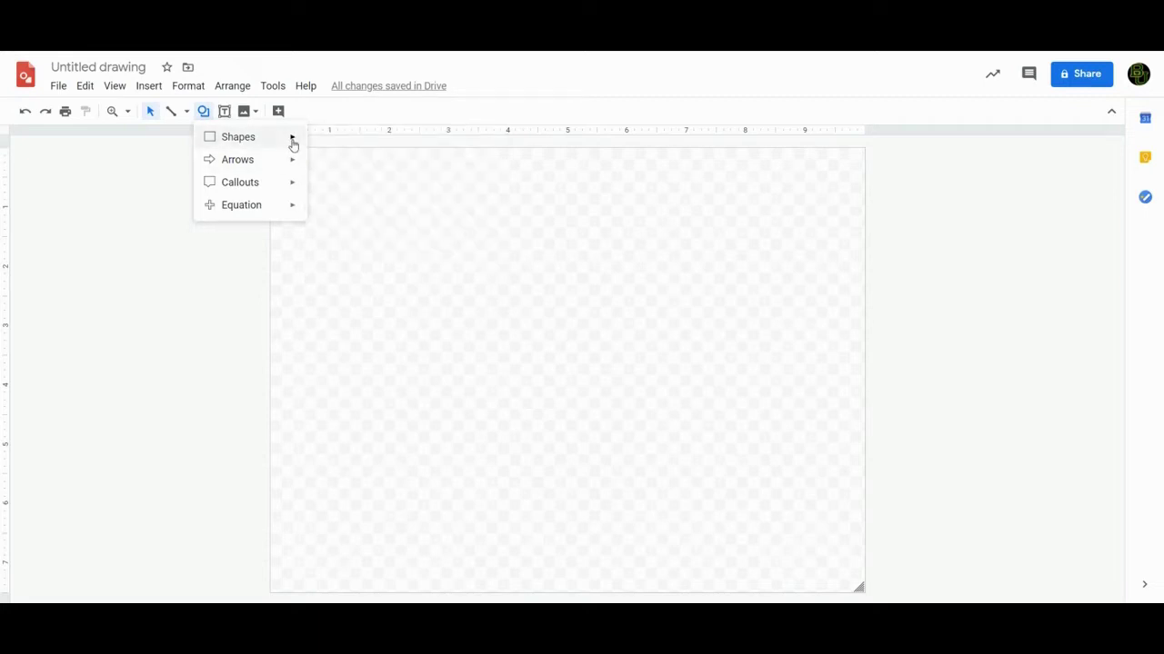
{"action": "mouse_move", "coordinate": [293, 138]}
{"action": "left_click", "coordinate": [317, 168]}
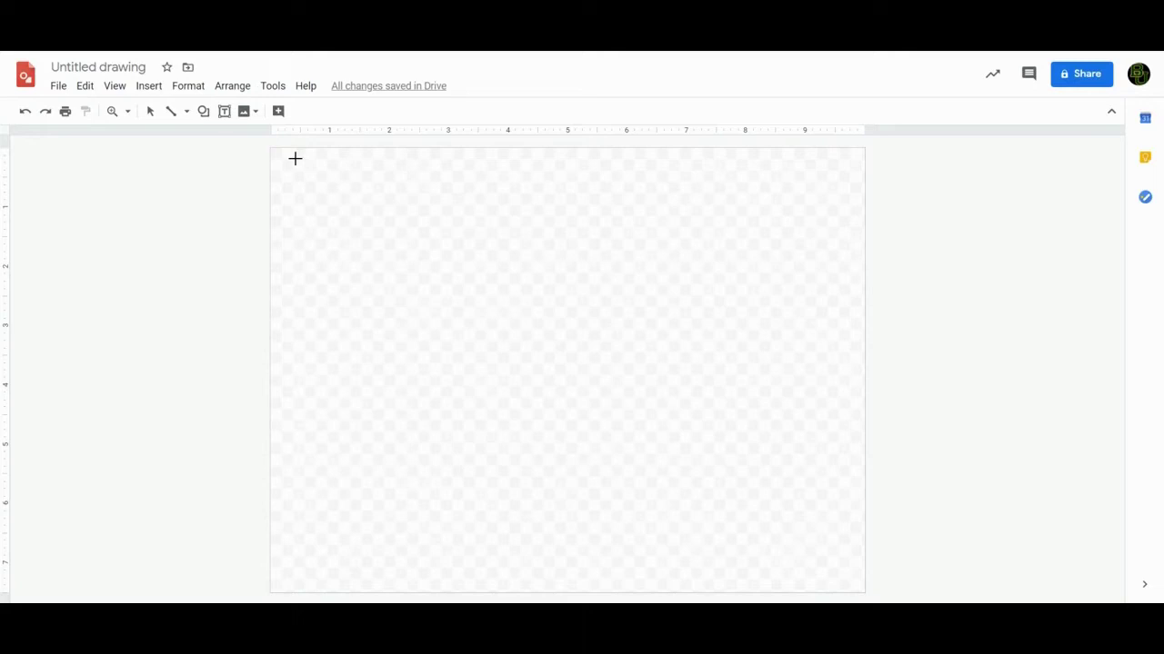
{"action": "left_click_drag", "start_coordinate": [295, 158], "coordinate": [314, 200]}
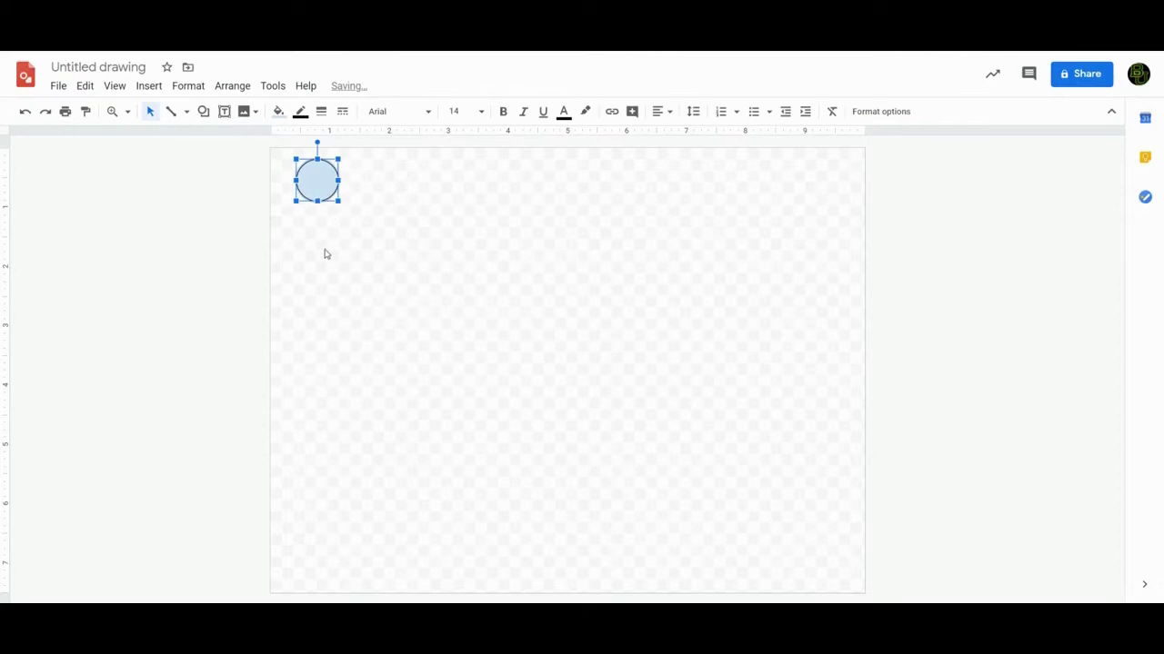
{"action": "left_click", "coordinate": [203, 112]}
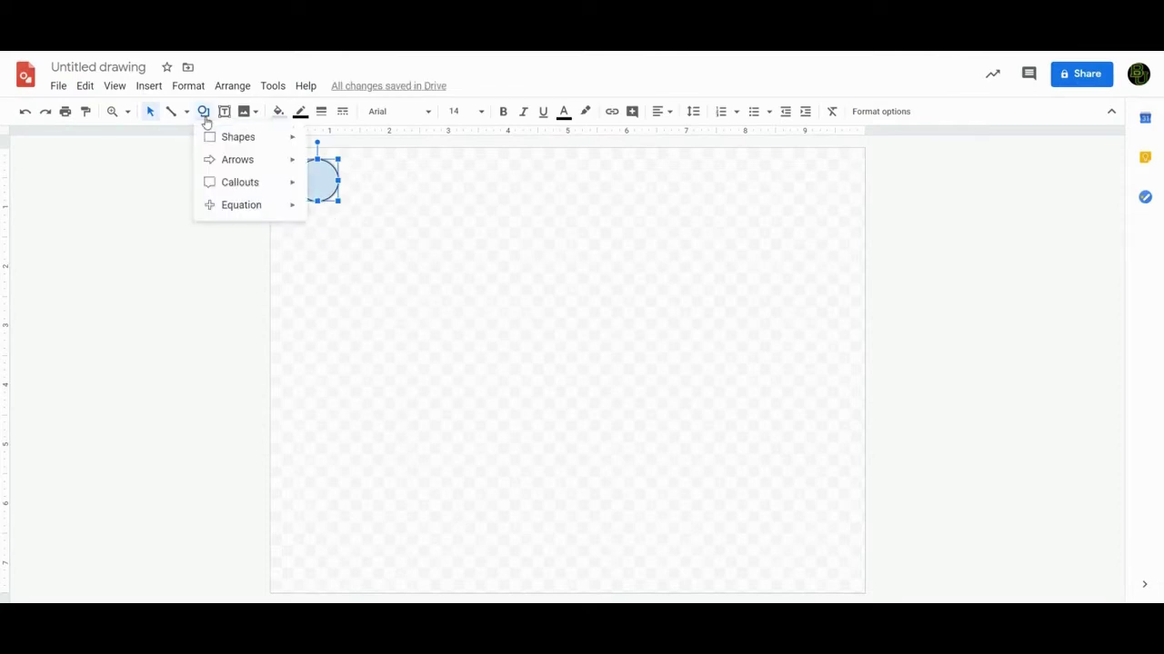
{"action": "mouse_move", "coordinate": [279, 134]}
{"action": "left_click", "coordinate": [317, 169]}
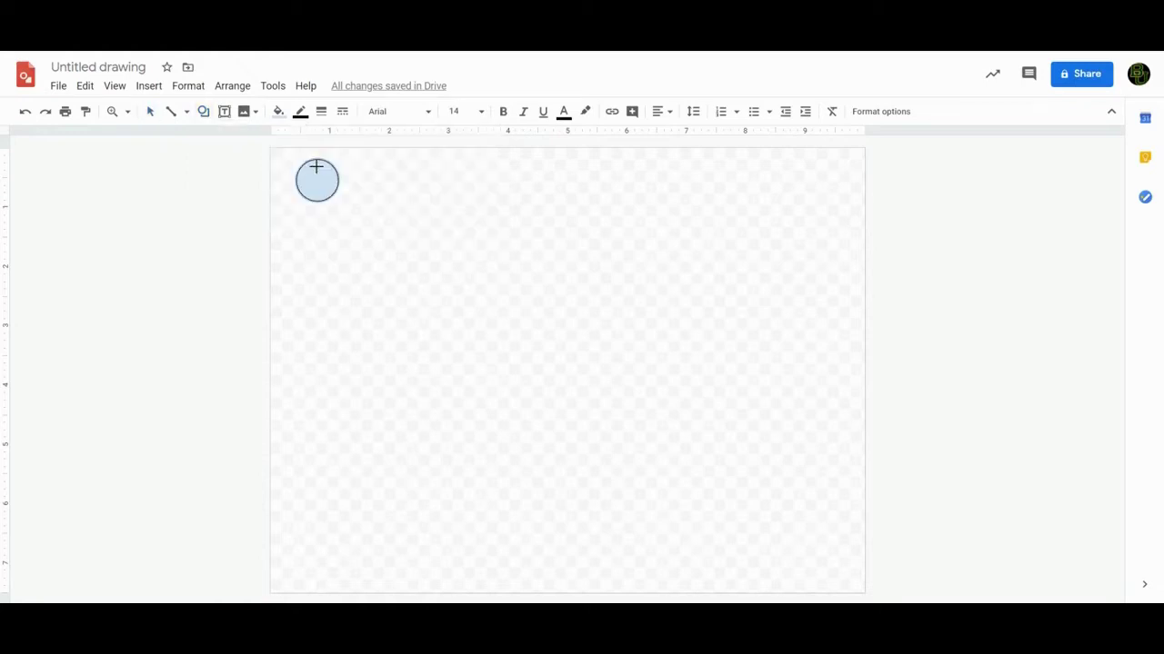
{"action": "left_click_drag", "start_coordinate": [308, 240], "coordinate": [343, 428]}
{"action": "key", "text": "Delete"}
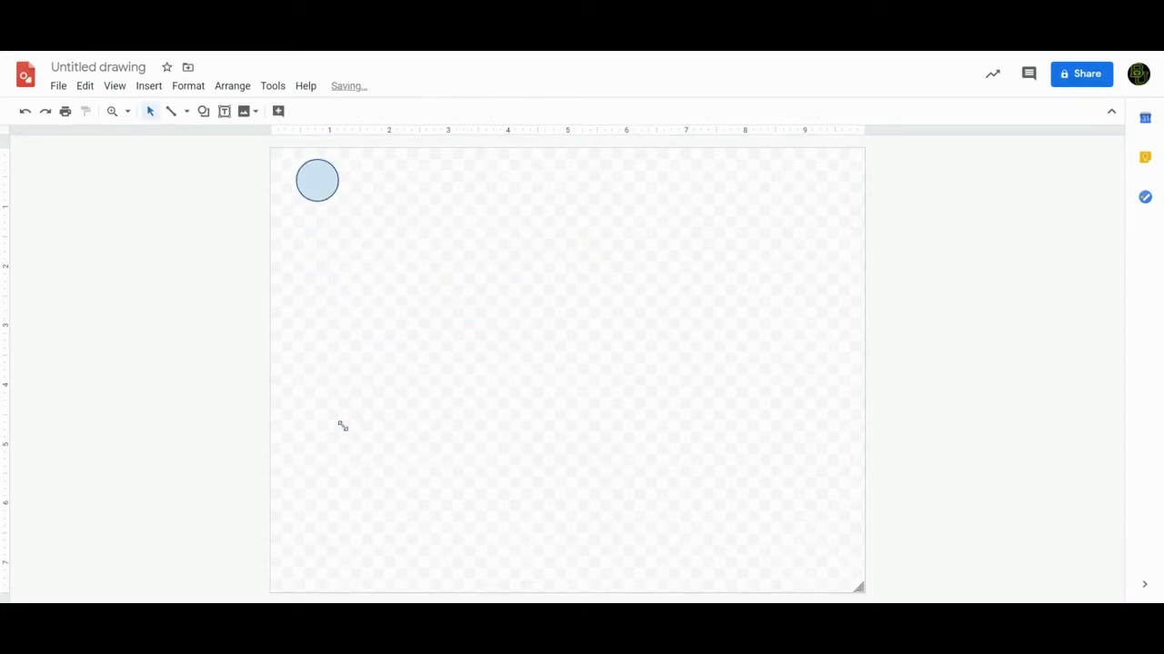
{"action": "left_click", "coordinate": [317, 187]}
{"action": "key", "text": "Delete"}
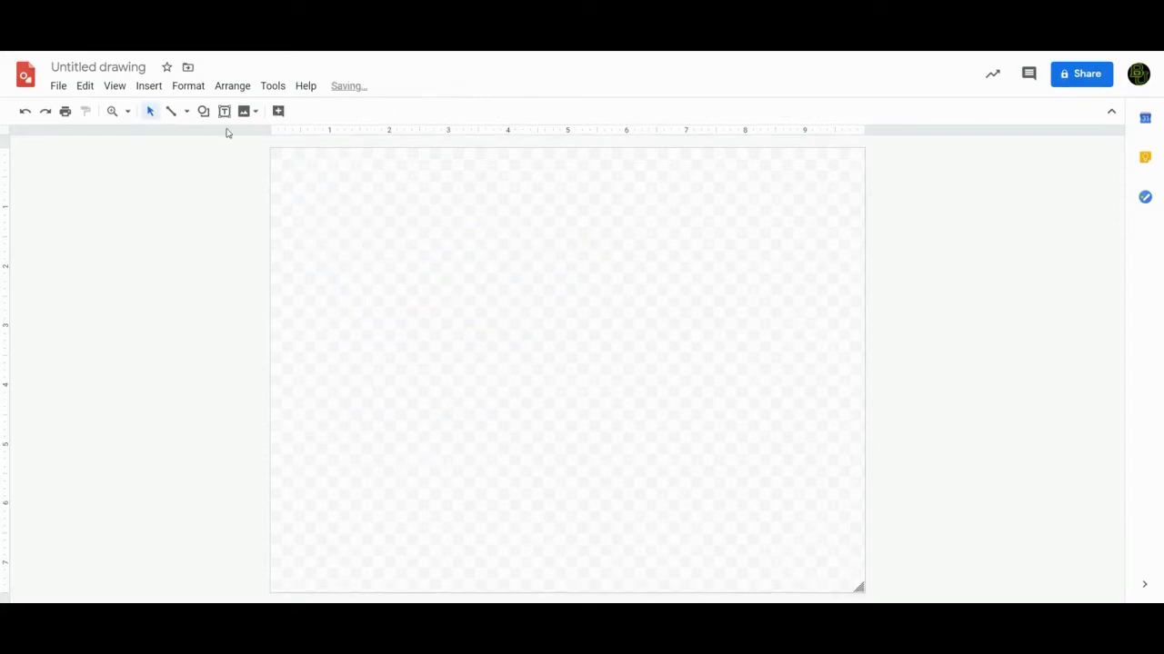
Draw a circle about 3.5 inches across in the canvas's upper-left area and fill it with a muted light red
{"action": "left_click", "coordinate": [202, 111]}
{"action": "mouse_move", "coordinate": [221, 137]}
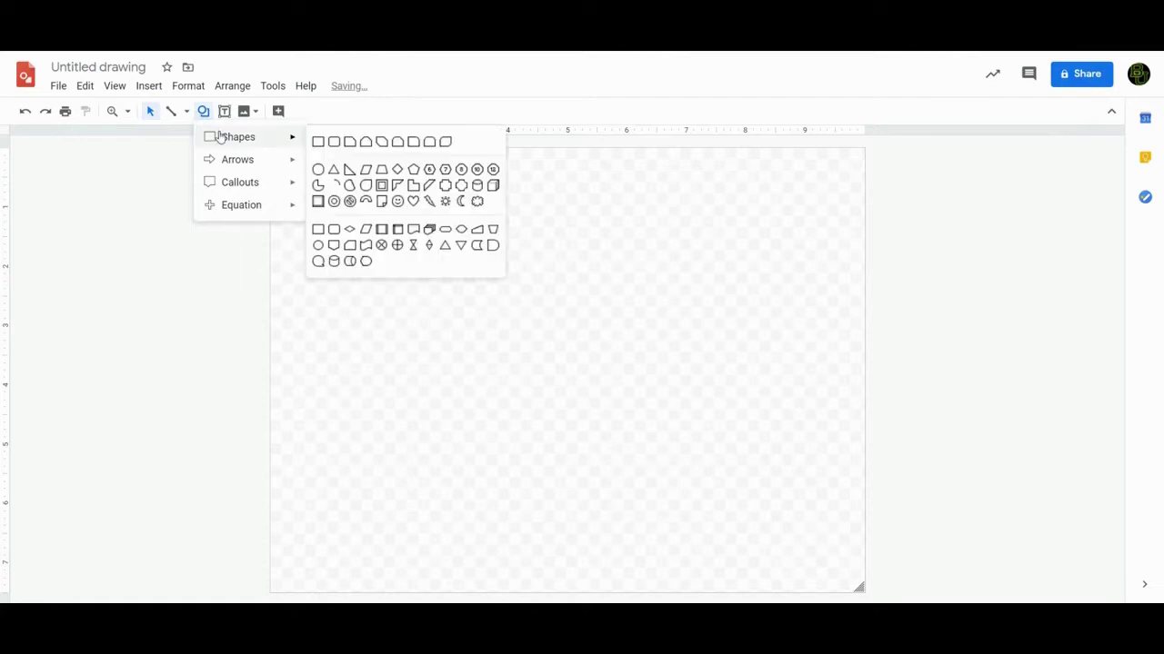
{"action": "left_click", "coordinate": [318, 170]}
{"action": "left_click_drag", "start_coordinate": [316, 190], "coordinate": [505, 332]}
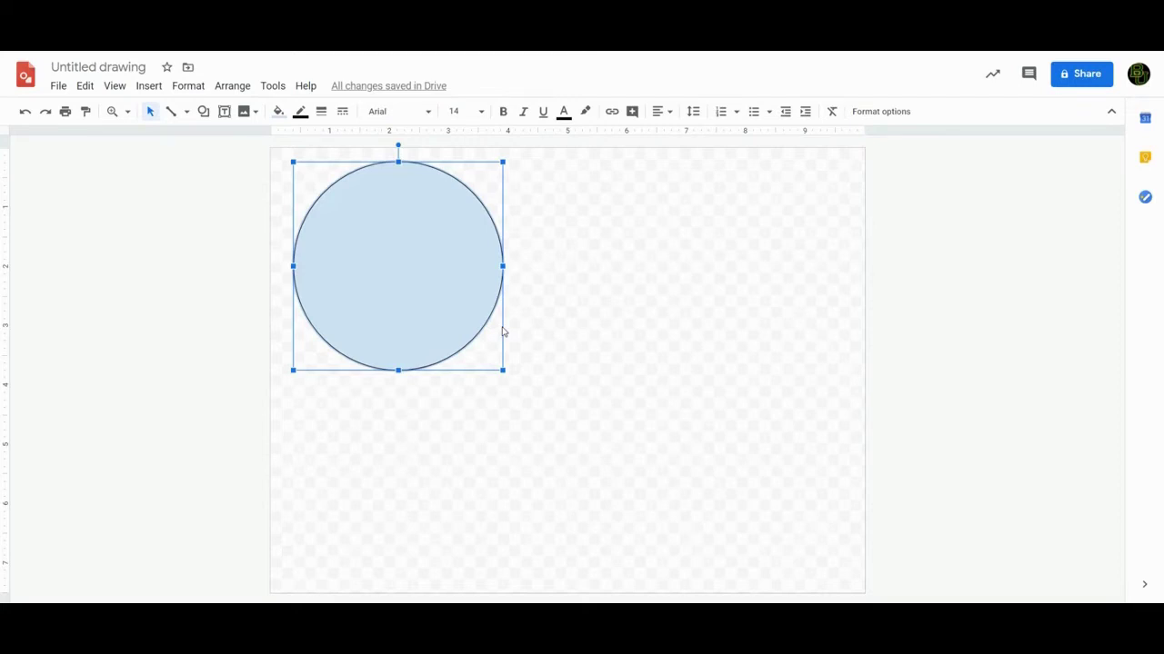
{"action": "left_click", "coordinate": [279, 112]}
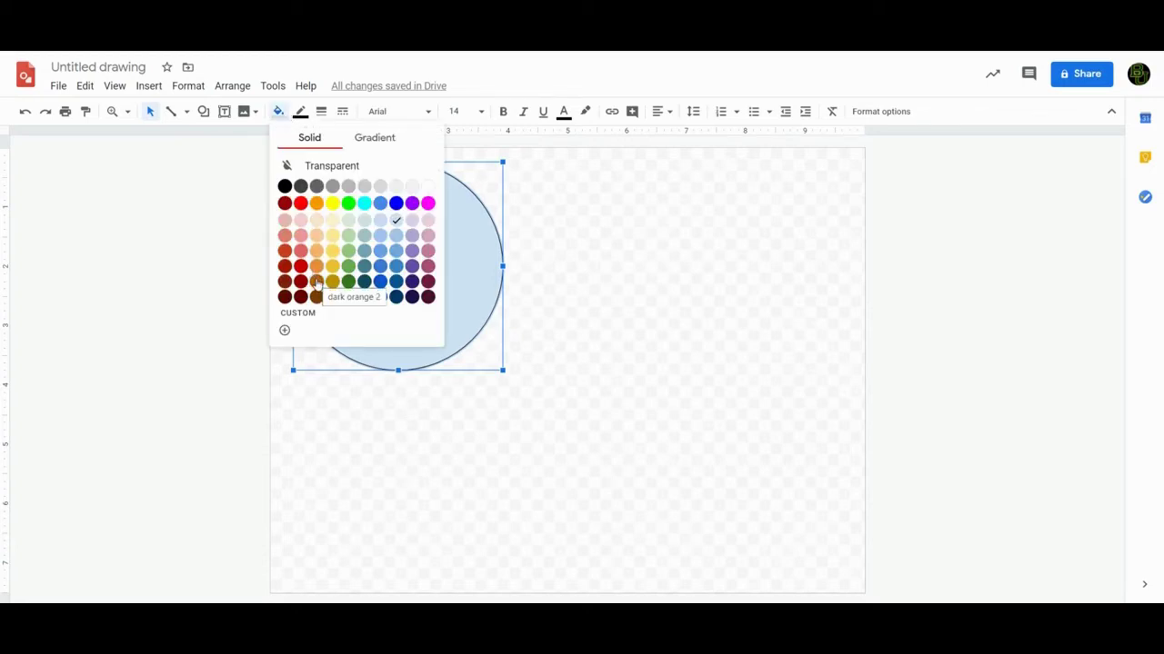
{"action": "left_click", "coordinate": [285, 237]}
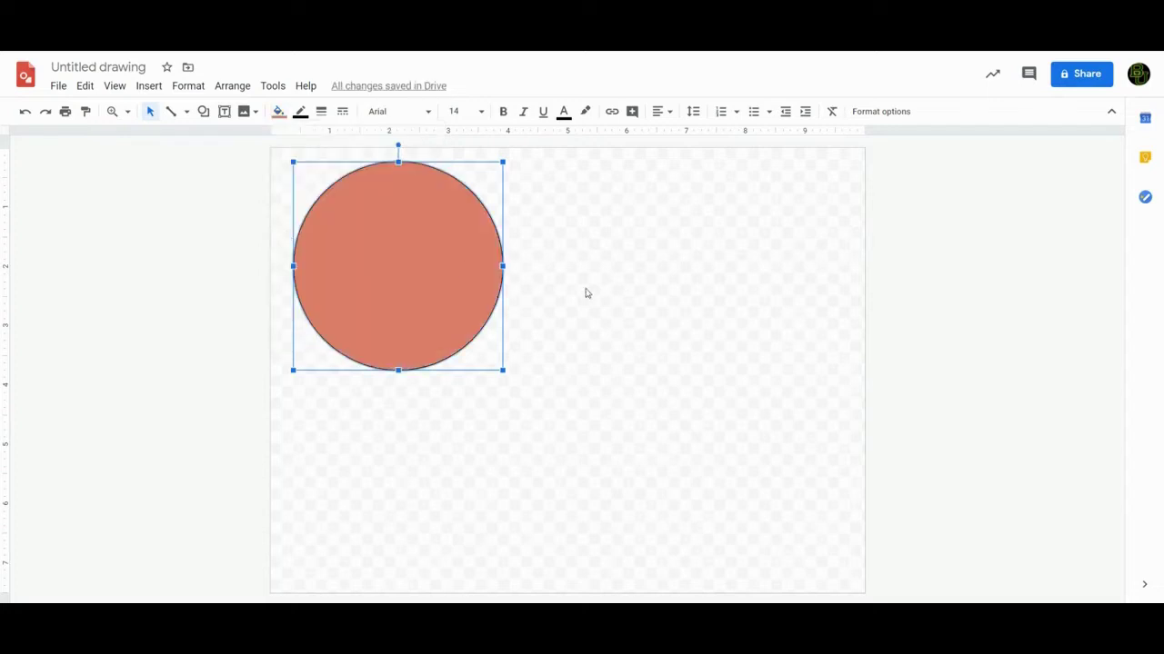
Draw a second circle about 3.2 inches across and center it on the red circle
{"action": "left_click", "coordinate": [204, 113]}
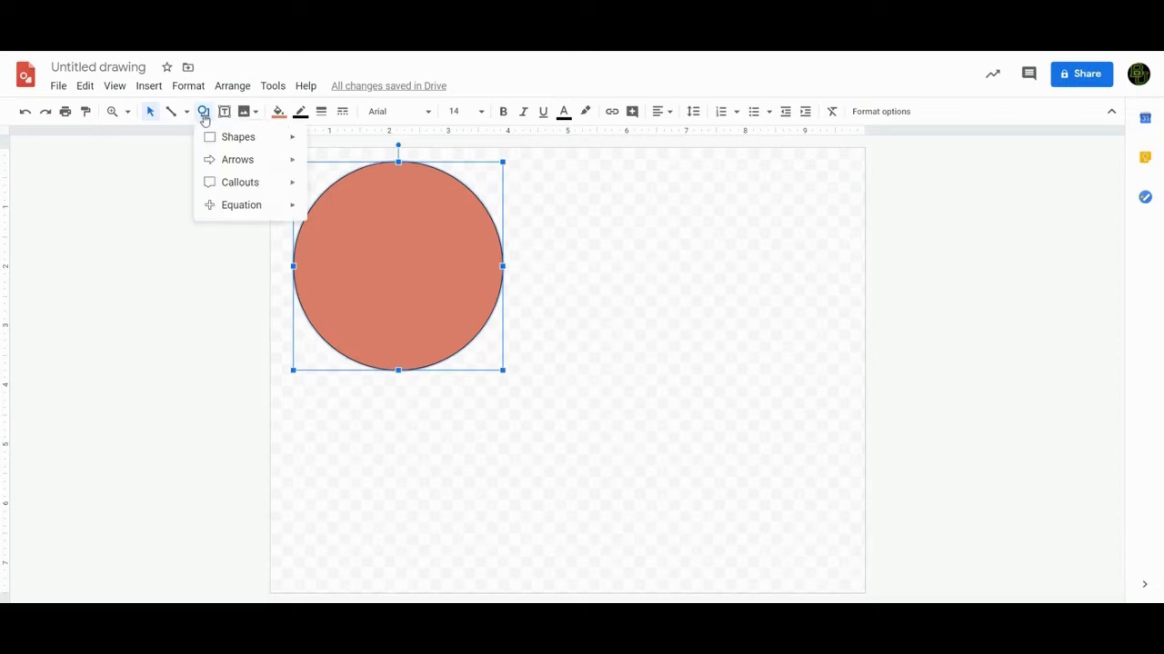
{"action": "mouse_move", "coordinate": [278, 138]}
{"action": "left_click", "coordinate": [319, 166]}
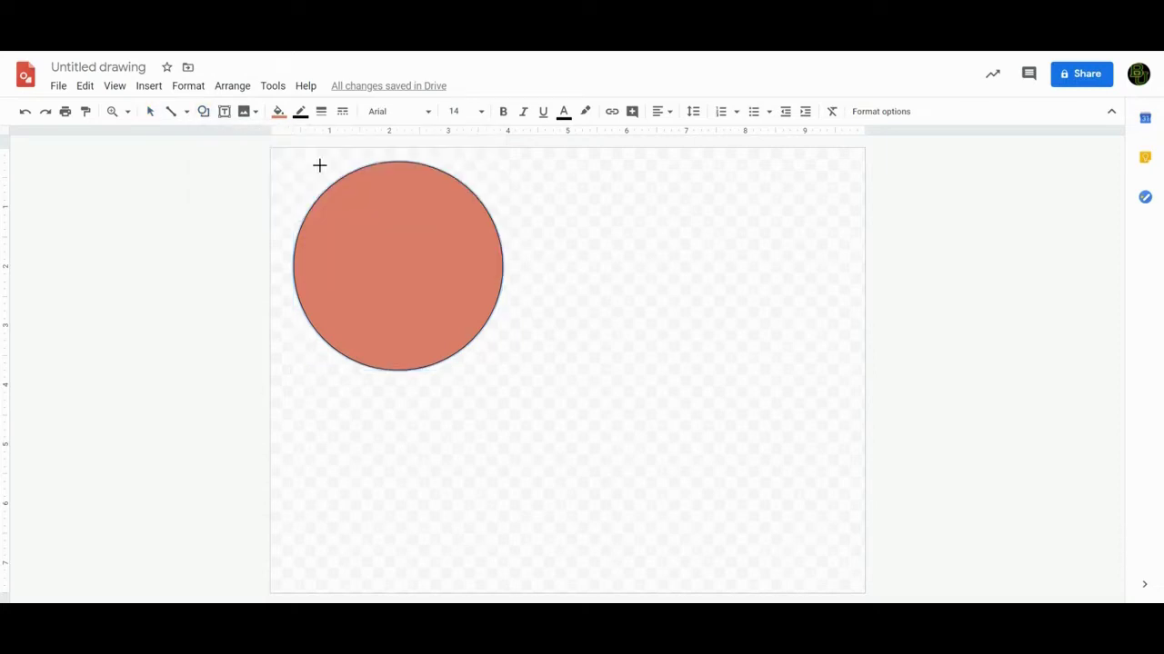
{"action": "left_click_drag", "start_coordinate": [334, 194], "coordinate": [524, 384]}
{"action": "left_click_drag", "start_coordinate": [407, 277], "coordinate": [377, 252]}
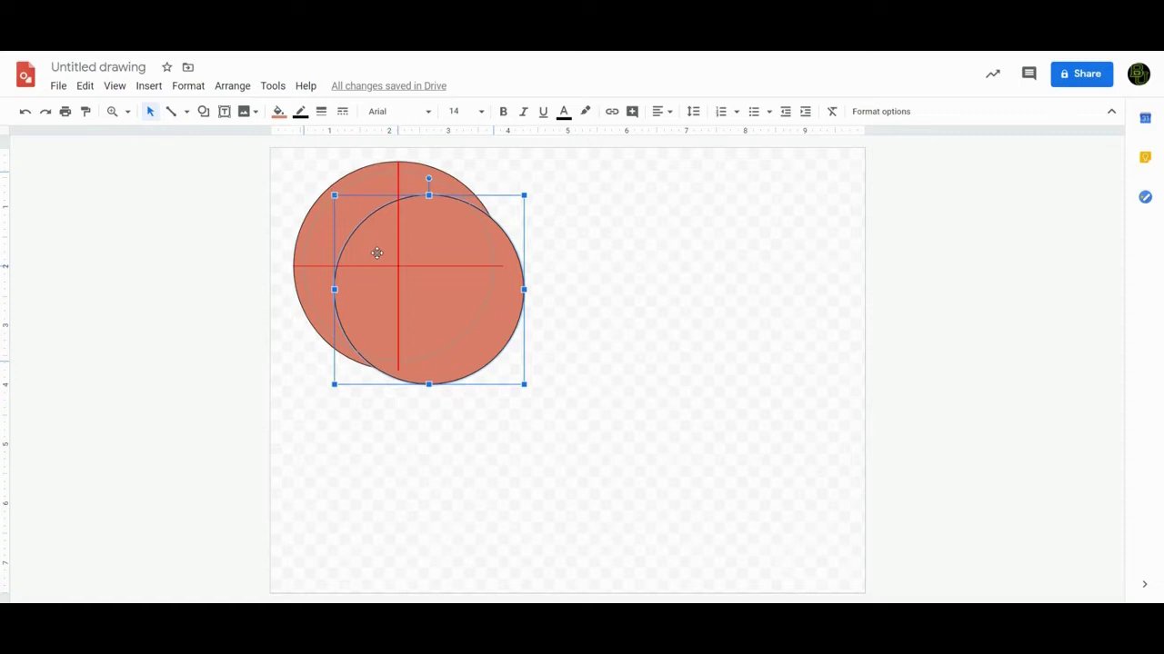
{"action": "left_click_drag", "start_coordinate": [376, 253], "coordinate": [377, 252]}
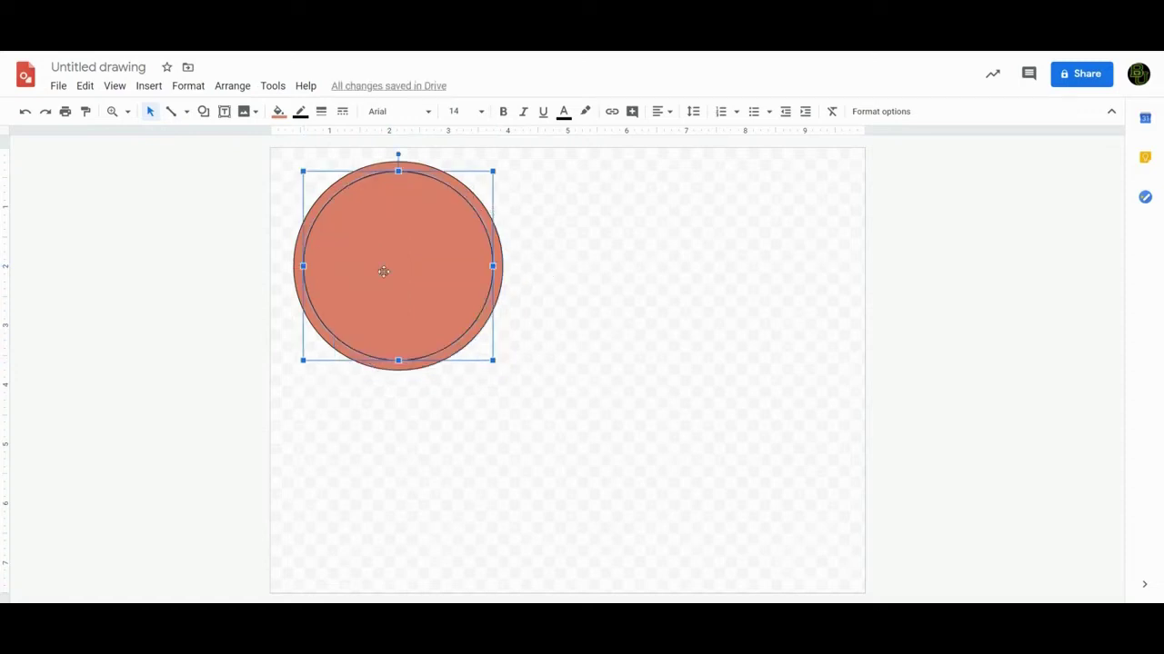
Fill the inner circle with white
{"action": "left_click", "coordinate": [279, 111]}
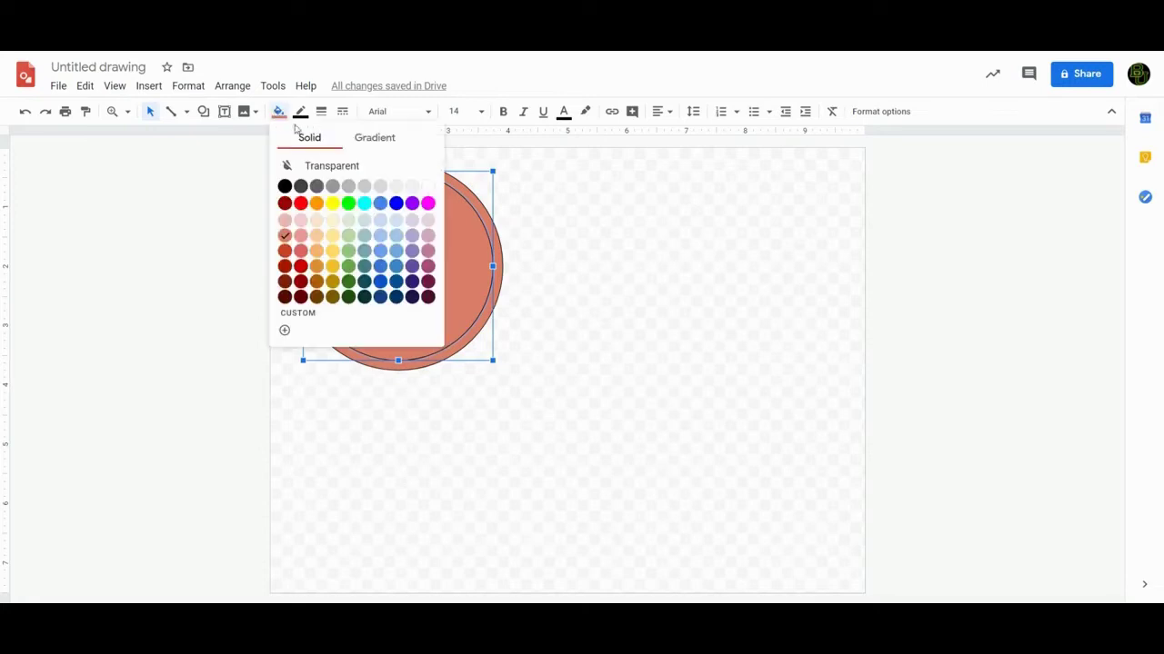
{"action": "left_click", "coordinate": [428, 186]}
{"action": "left_click", "coordinate": [600, 238]}
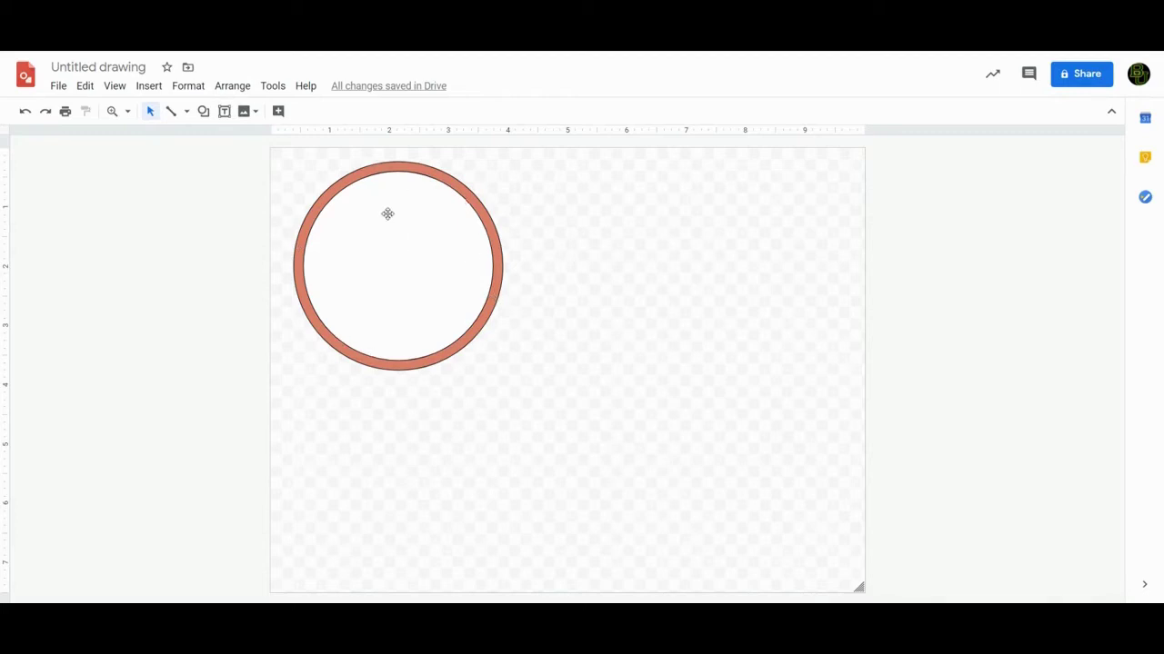
Move both circles together into the canvas's upper-left corner and shrink the canvas to about 3.6 inches square around them
{"action": "left_click", "coordinate": [480, 286]}
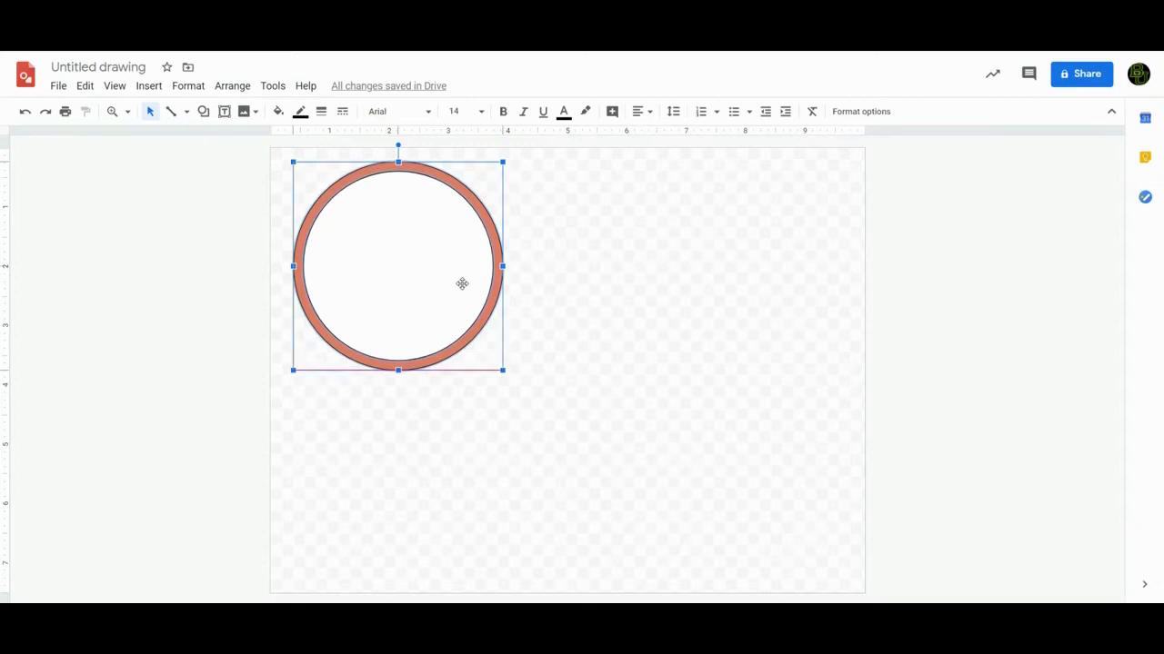
{"action": "left_click_drag", "start_coordinate": [456, 280], "coordinate": [443, 273]}
{"action": "left_click", "coordinate": [596, 311]}
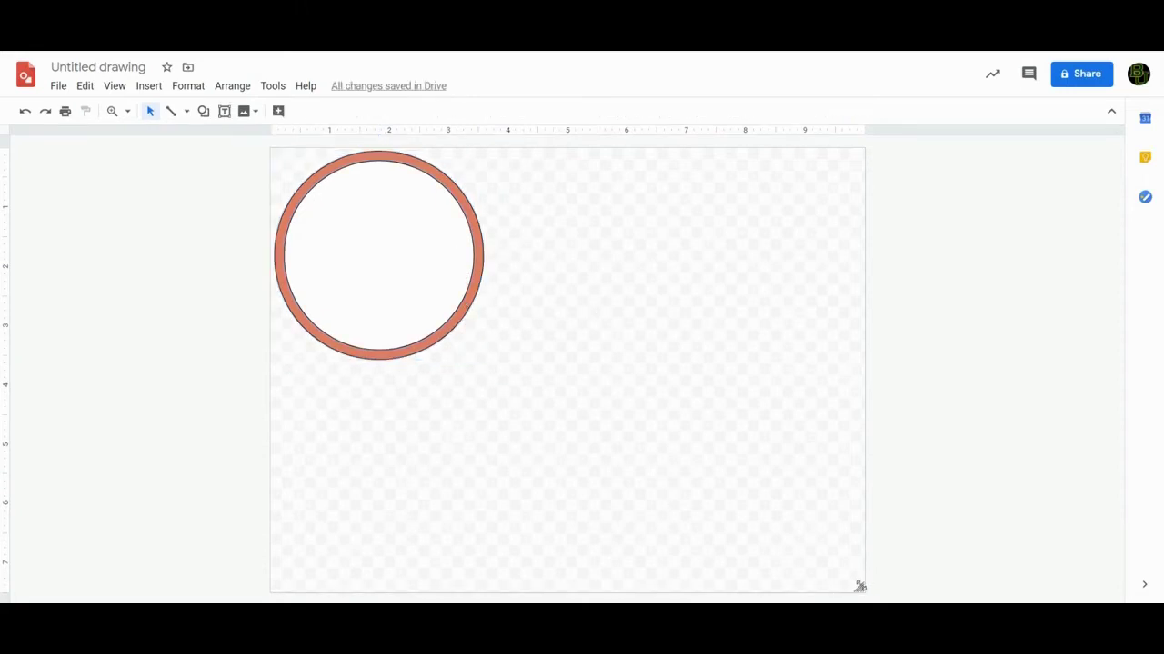
{"action": "left_click_drag", "start_coordinate": [859, 586], "coordinate": [486, 364]}
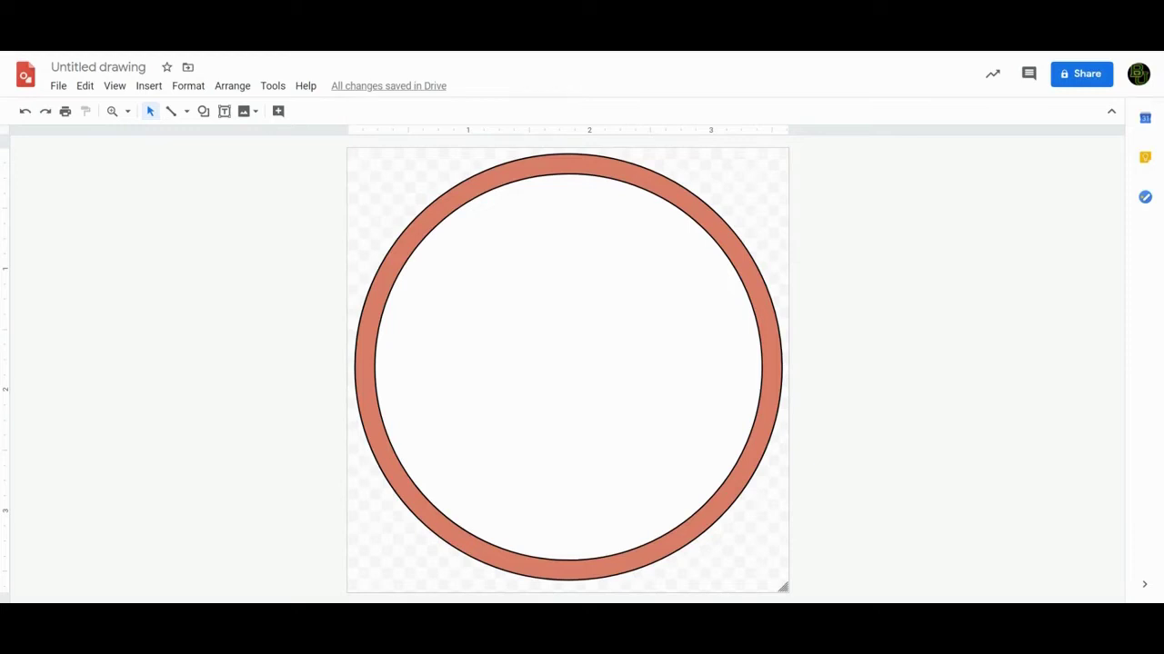
Open a new browser tab and run a Google image search for "reading clipart"
{"action": "key", "text": "ctrl+t"}
{"action": "left_click", "coordinate": [459, 253]}
{"action": "type", "text": "ading clipart"}
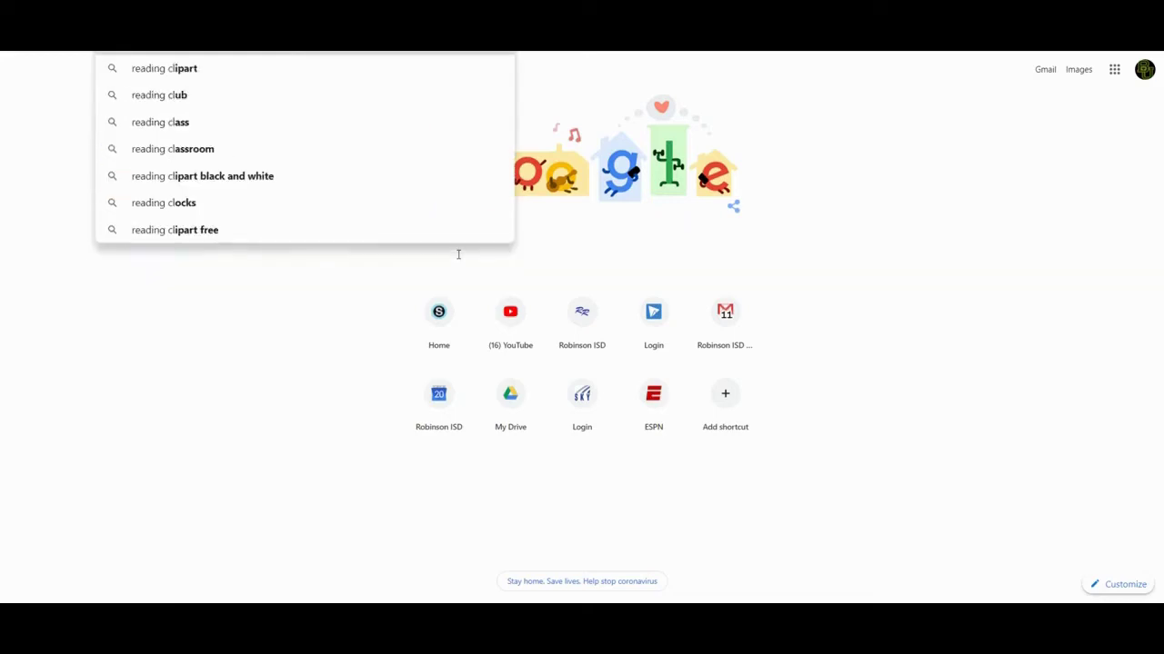
{"action": "key", "text": "Return"}
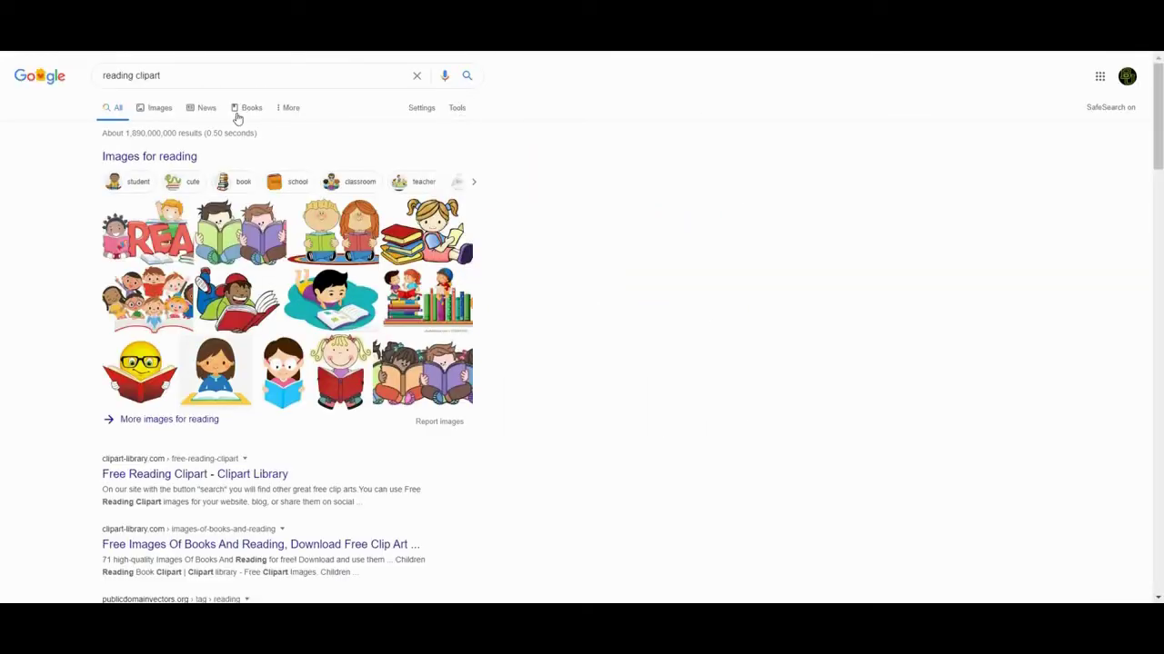
{"action": "left_click", "coordinate": [159, 110]}
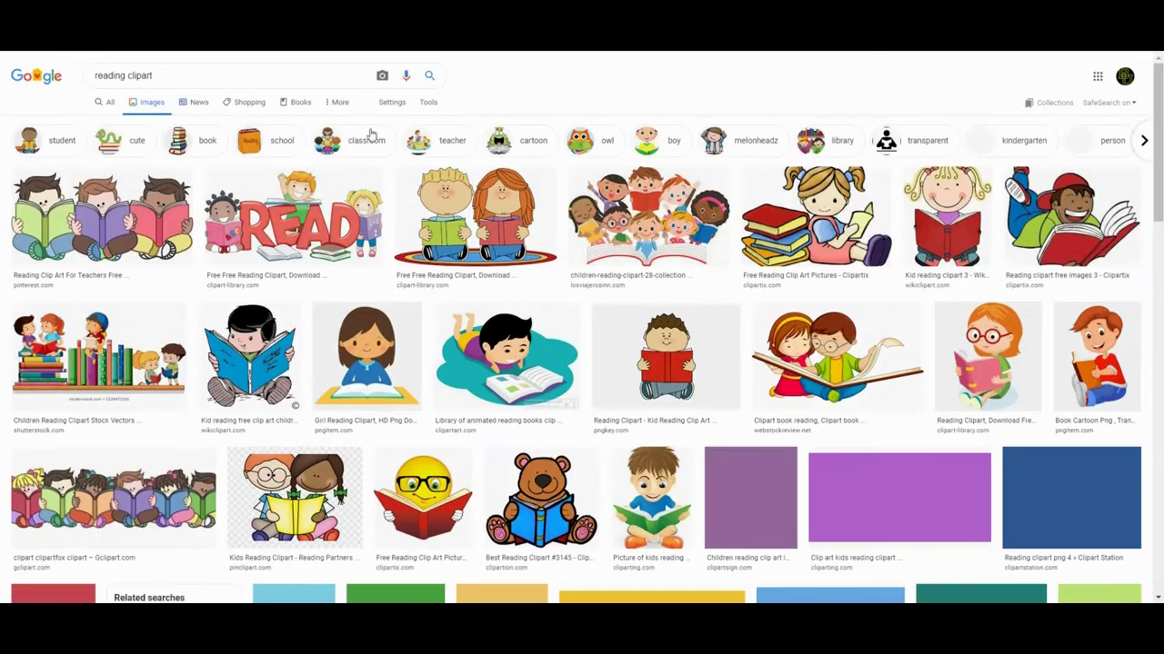
Filter the image results to transparent color and usage rights labeled for noncommercial reuse
{"action": "left_click", "coordinate": [429, 103]}
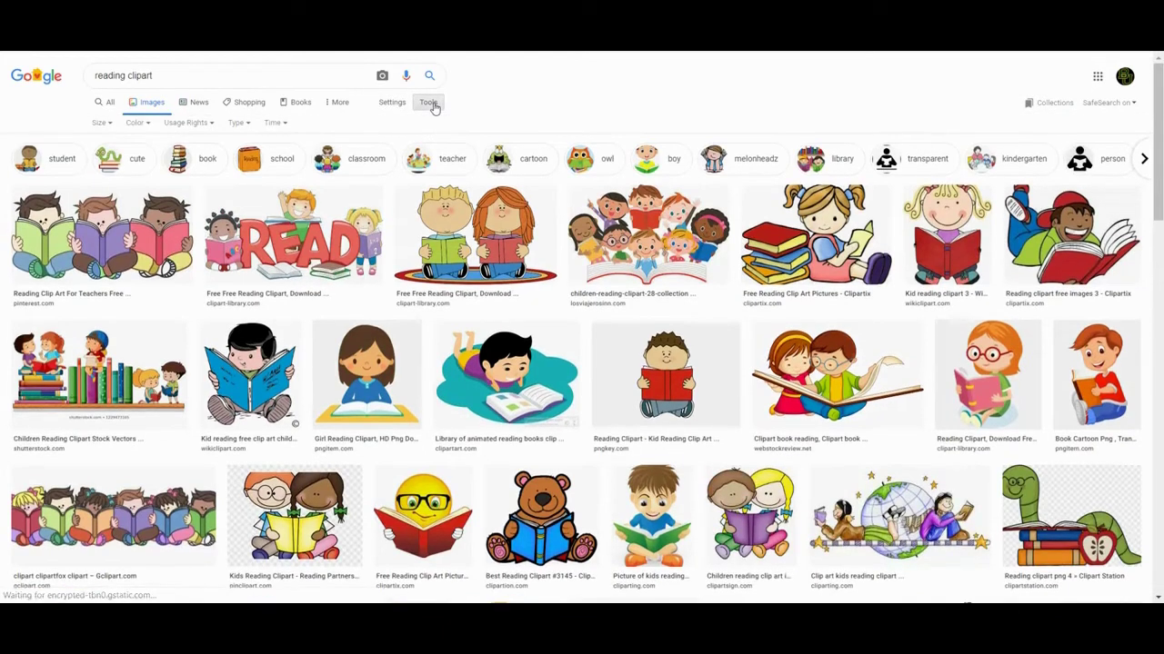
{"action": "left_click", "coordinate": [141, 124]}
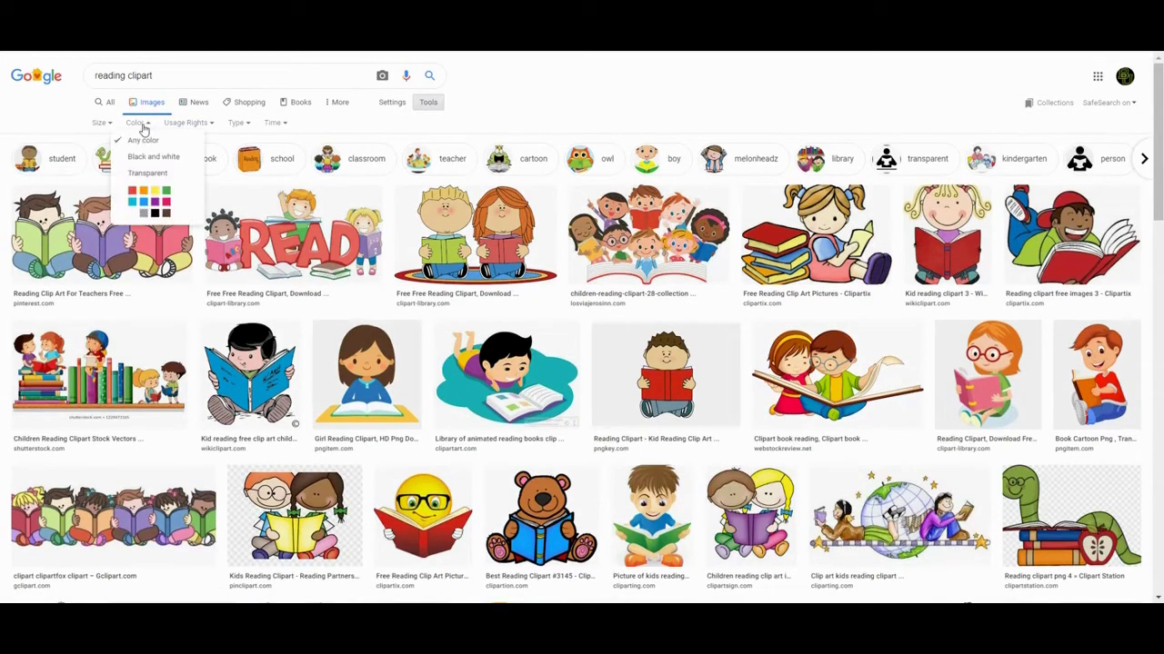
{"action": "left_click", "coordinate": [150, 173]}
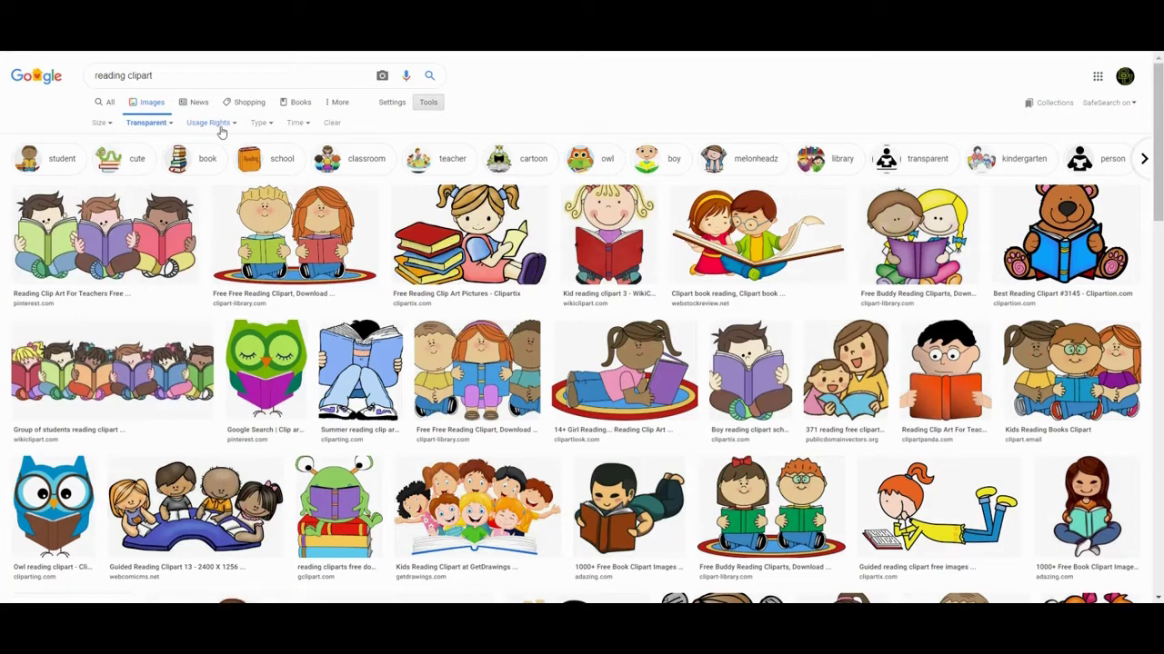
{"action": "left_click", "coordinate": [218, 125]}
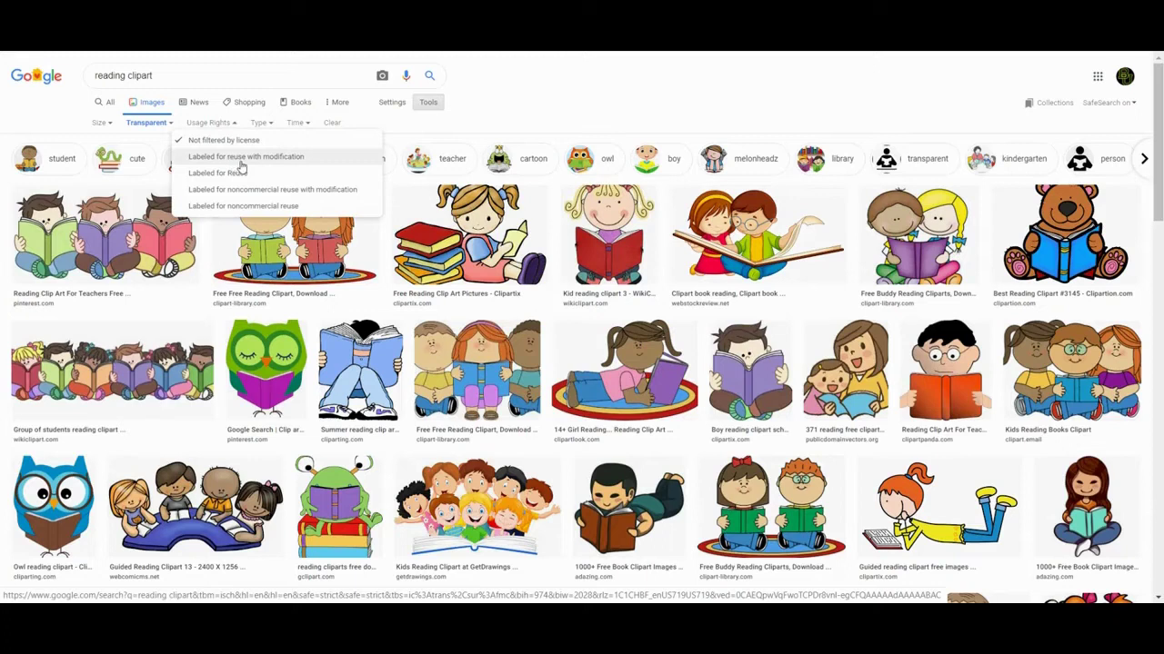
{"action": "left_click", "coordinate": [235, 211]}
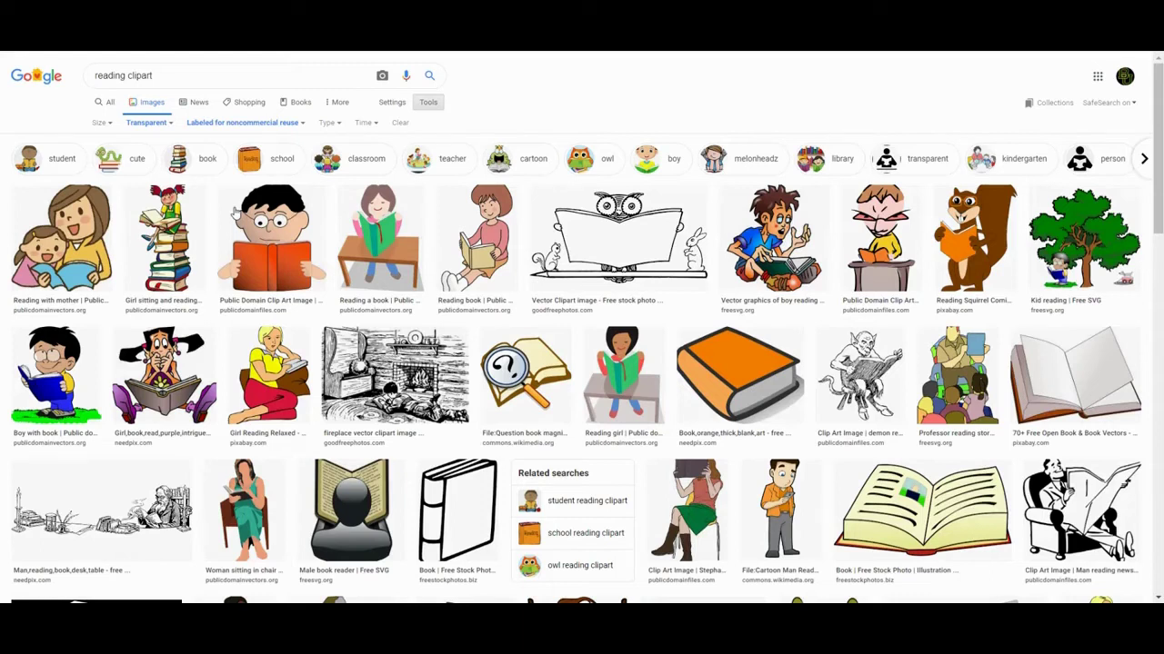
Browse the filtered image results for clipart that suits a reading badge
{"action": "scroll", "coordinate": [235, 211], "scroll_direction": "down", "scroll_amount": 5}
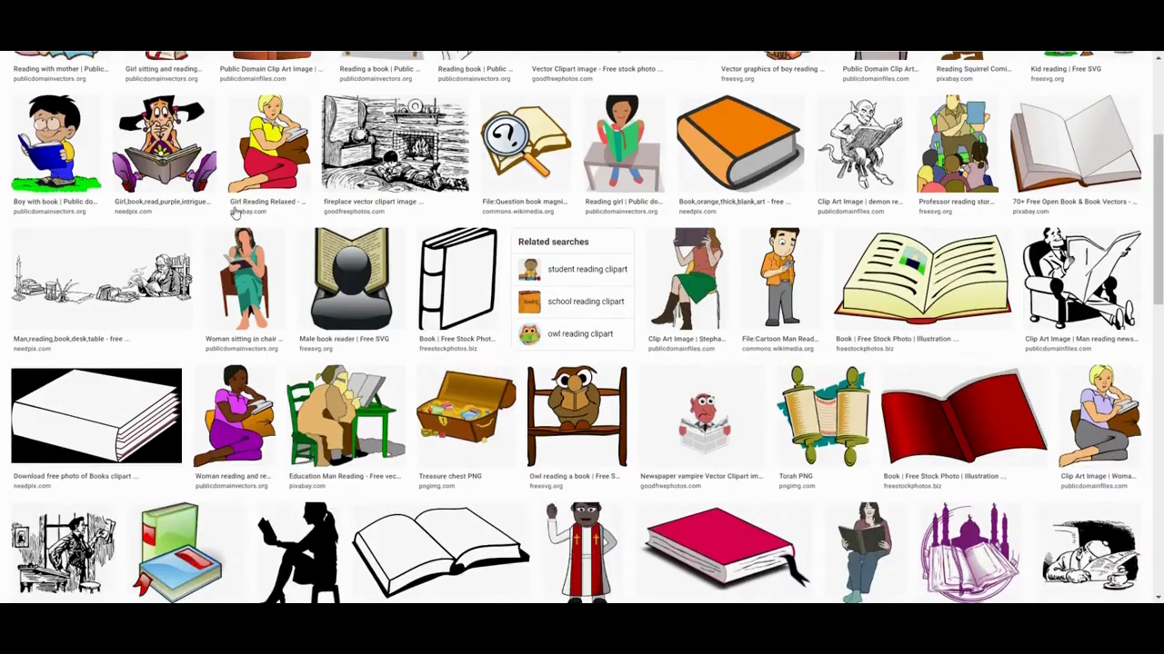
{"action": "scroll", "coordinate": [234, 211], "scroll_direction": "up", "scroll_amount": 5}
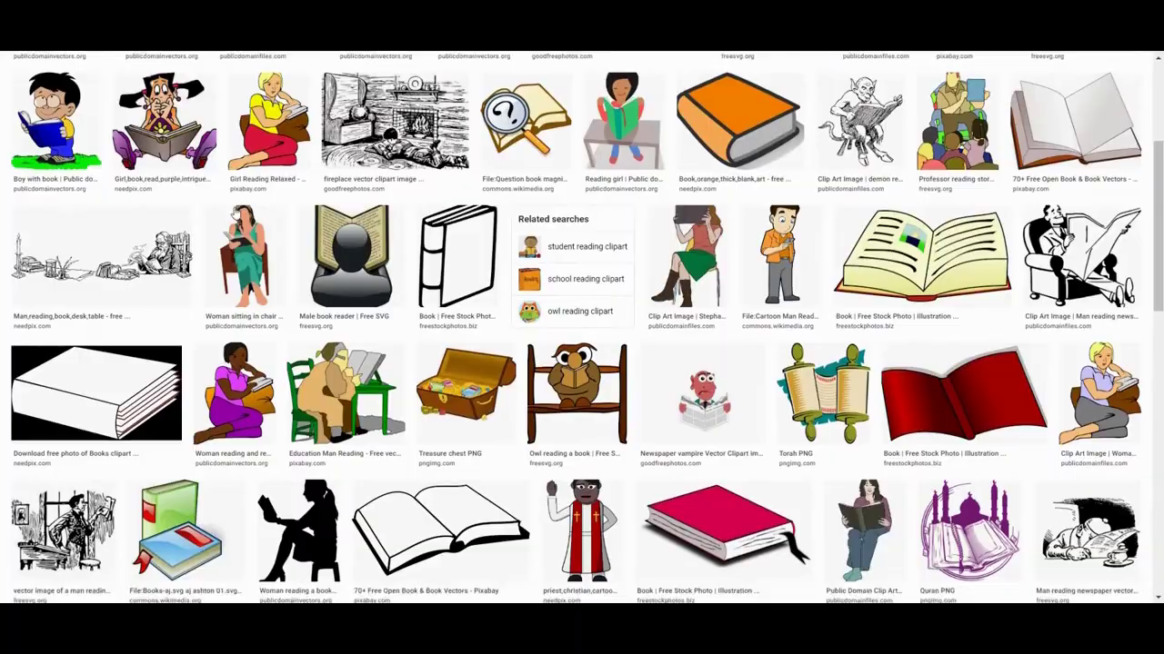
{"action": "scroll", "coordinate": [234, 211], "scroll_direction": "up", "scroll_amount": 1}
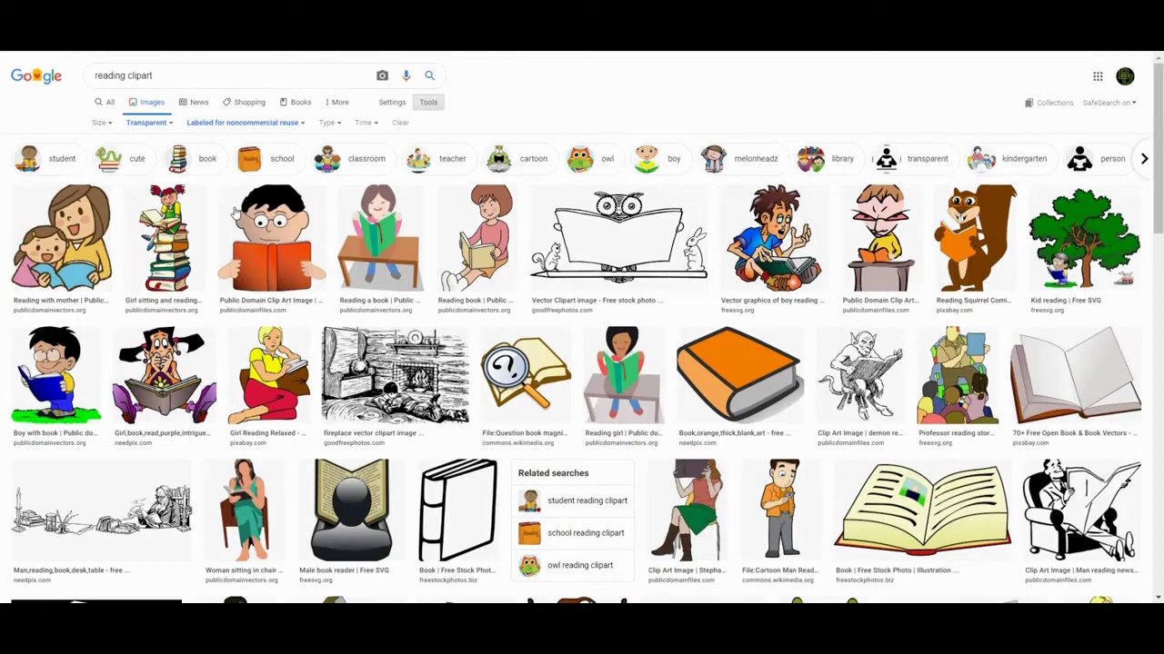
{"action": "scroll", "coordinate": [358, 382], "scroll_direction": "down", "scroll_amount": 4}
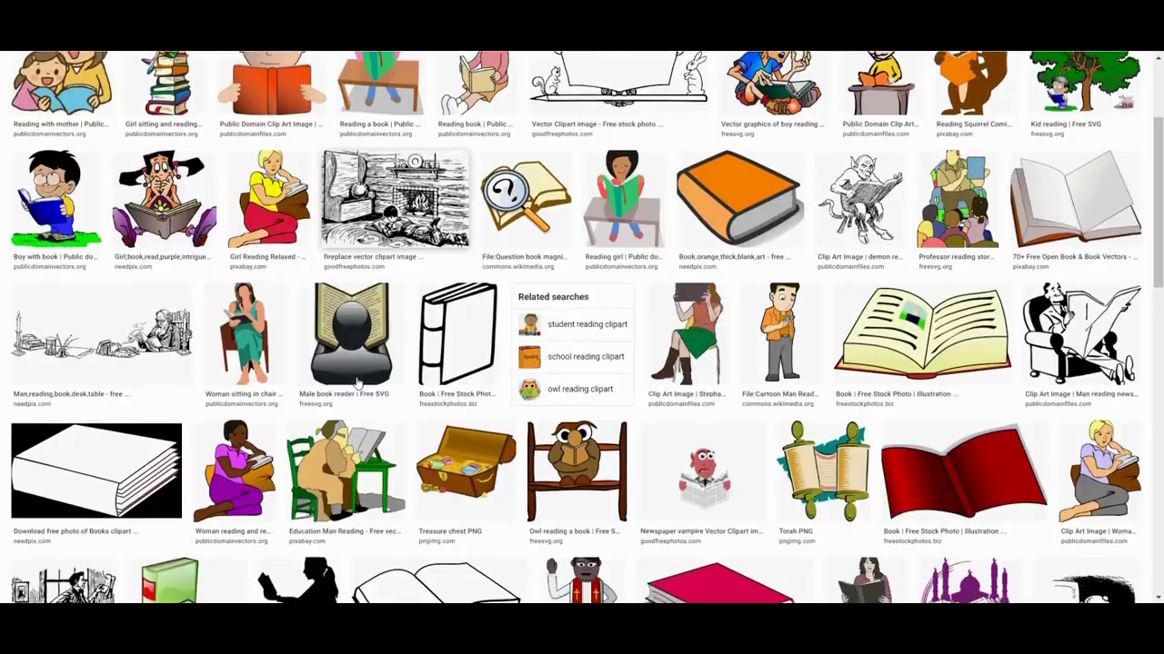
{"action": "scroll", "coordinate": [359, 384], "scroll_direction": "down", "scroll_amount": 5}
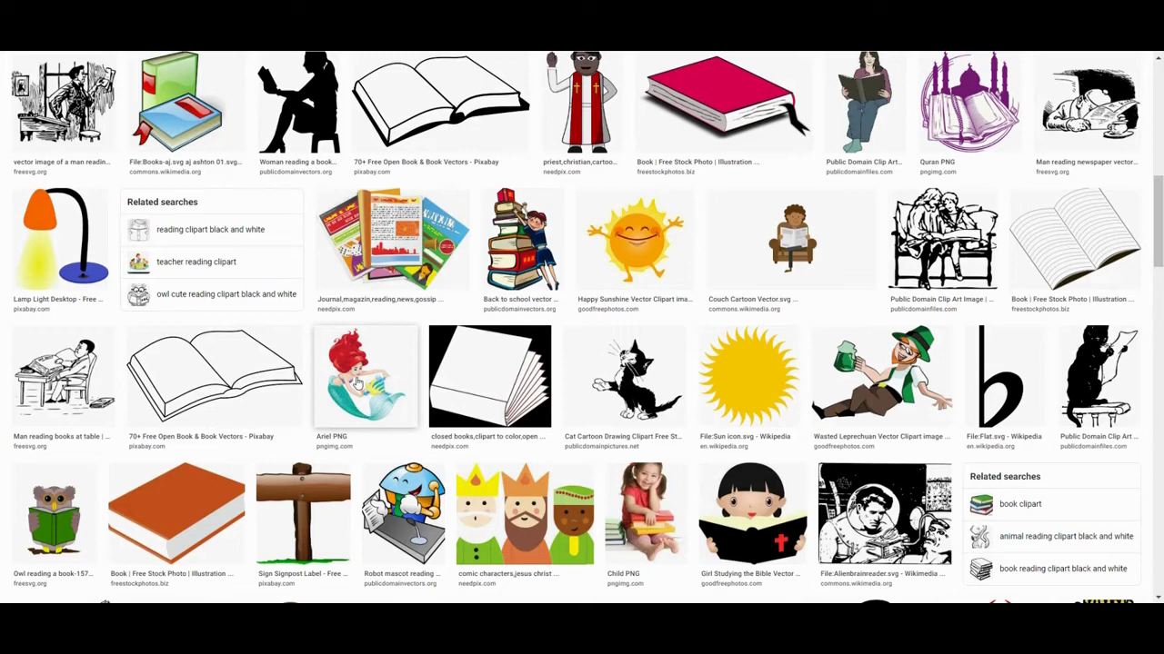
{"action": "scroll", "coordinate": [358, 383], "scroll_direction": "down", "scroll_amount": 5}
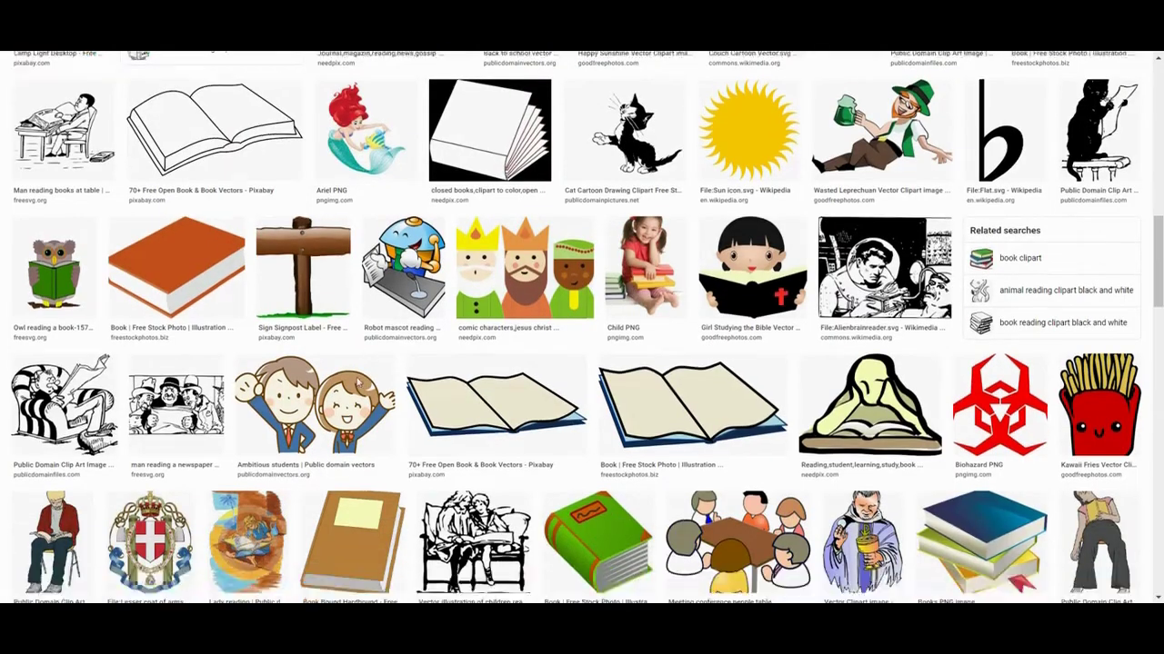
{"action": "scroll", "coordinate": [357, 382], "scroll_direction": "down", "scroll_amount": 1}
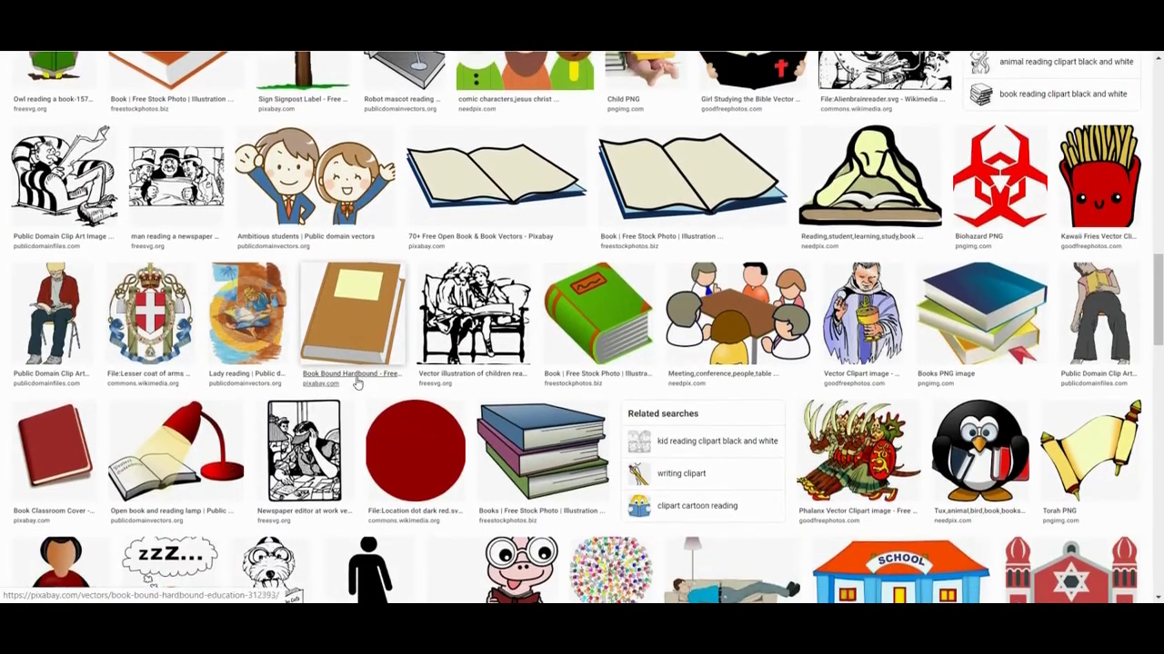
{"action": "scroll", "coordinate": [357, 383], "scroll_direction": "up", "scroll_amount": 4}
{"action": "scroll", "coordinate": [357, 382], "scroll_direction": "up", "scroll_amount": 20}
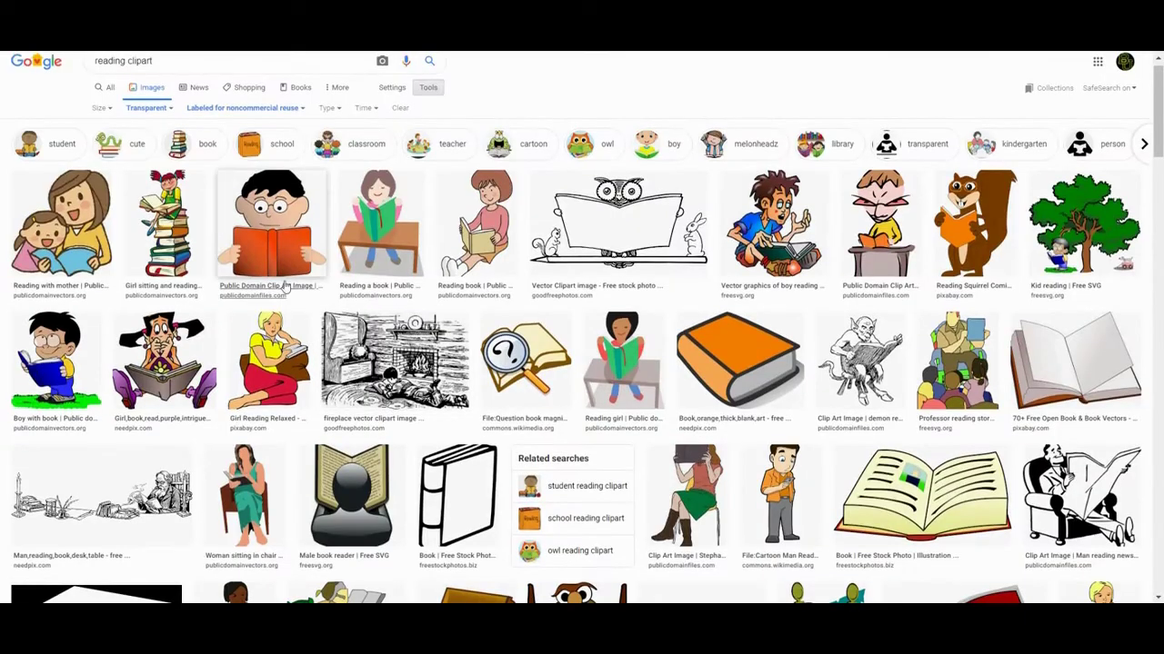
Save the clipart of the girl reading on a stack of books to the computer as "reading" in PNG format
{"action": "left_click", "coordinate": [168, 244]}
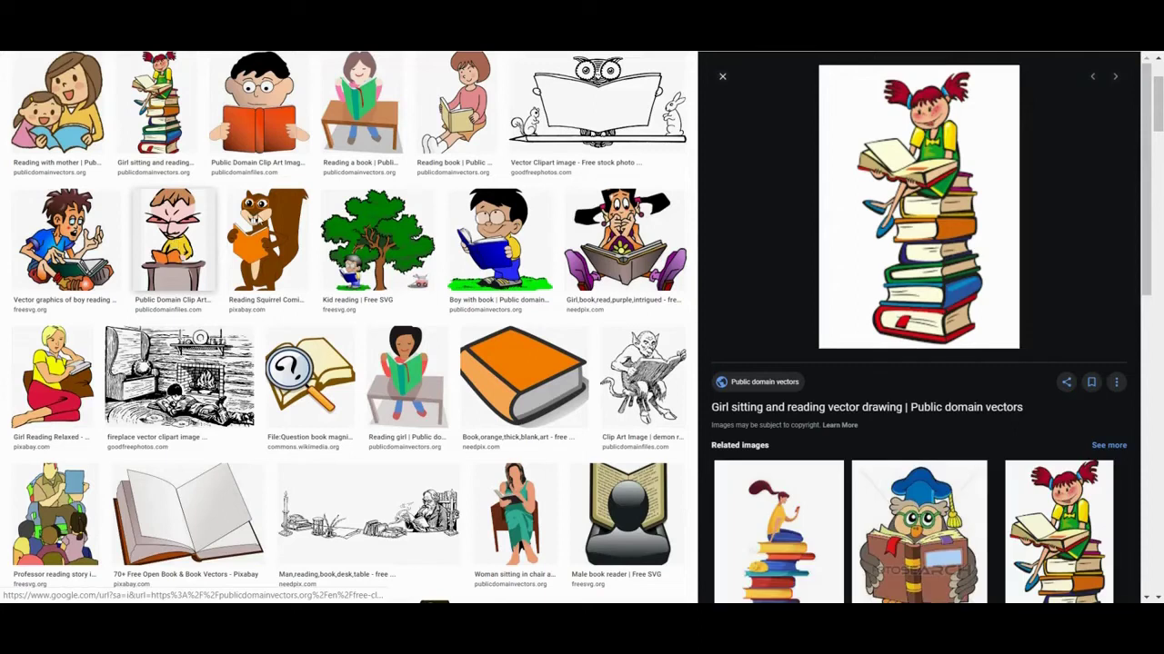
{"action": "right_click", "coordinate": [942, 332]}
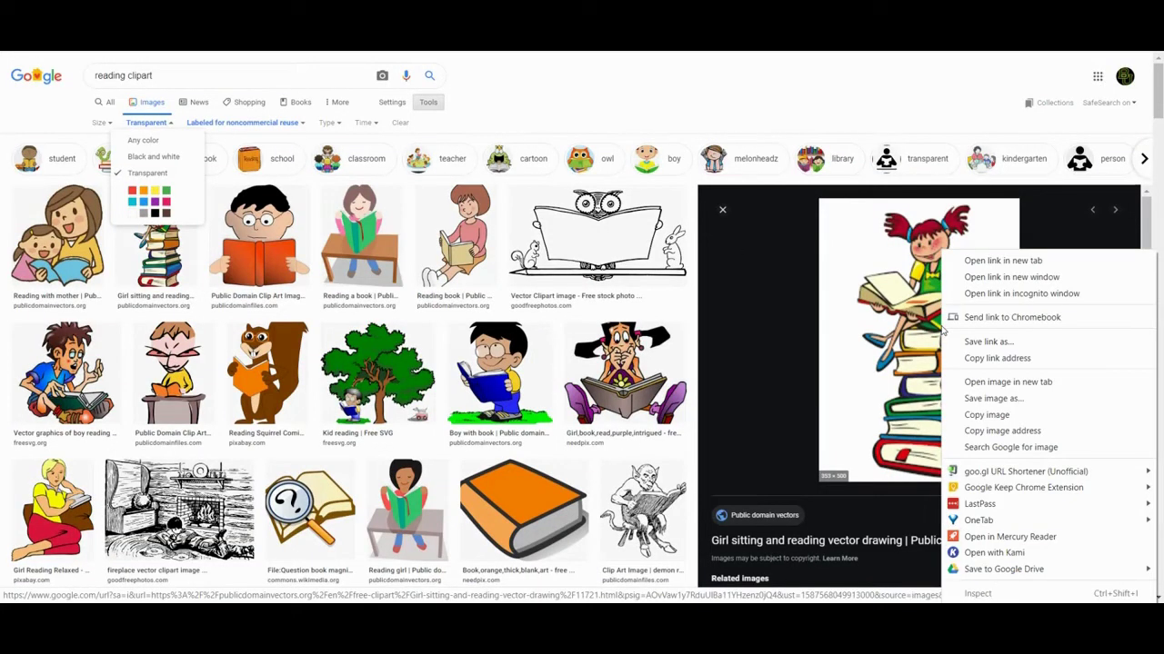
{"action": "left_click", "coordinate": [977, 400]}
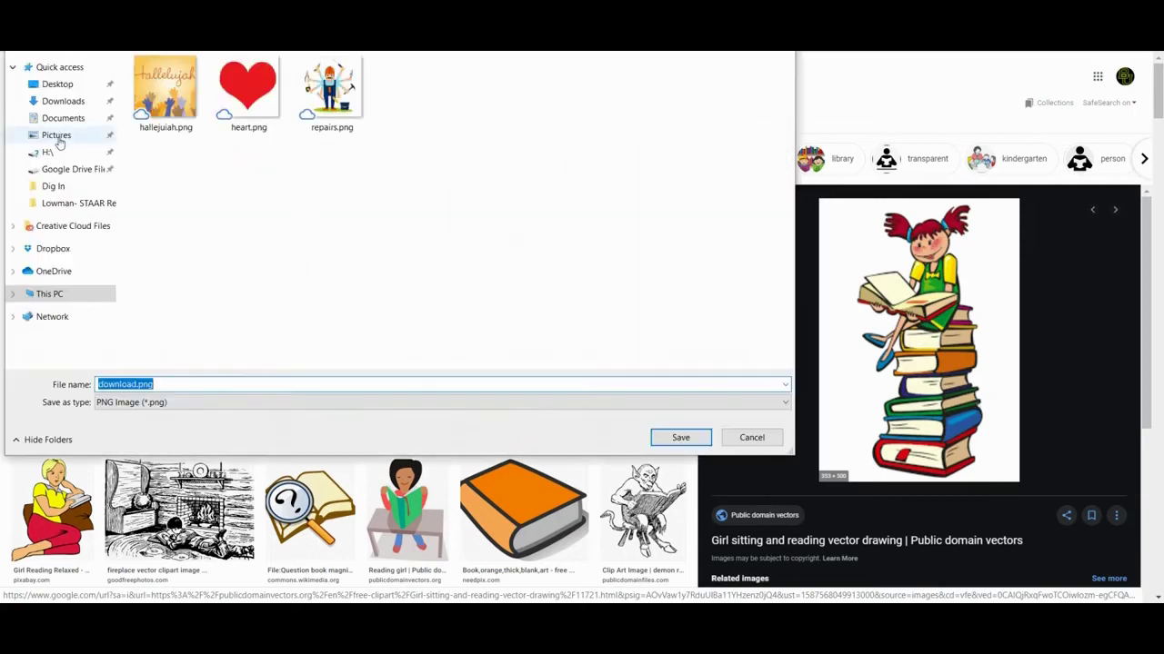
{"action": "double_click", "coordinate": [169, 385]}
{"action": "type", "text": "reading"}
{"action": "key", "text": "Return"}
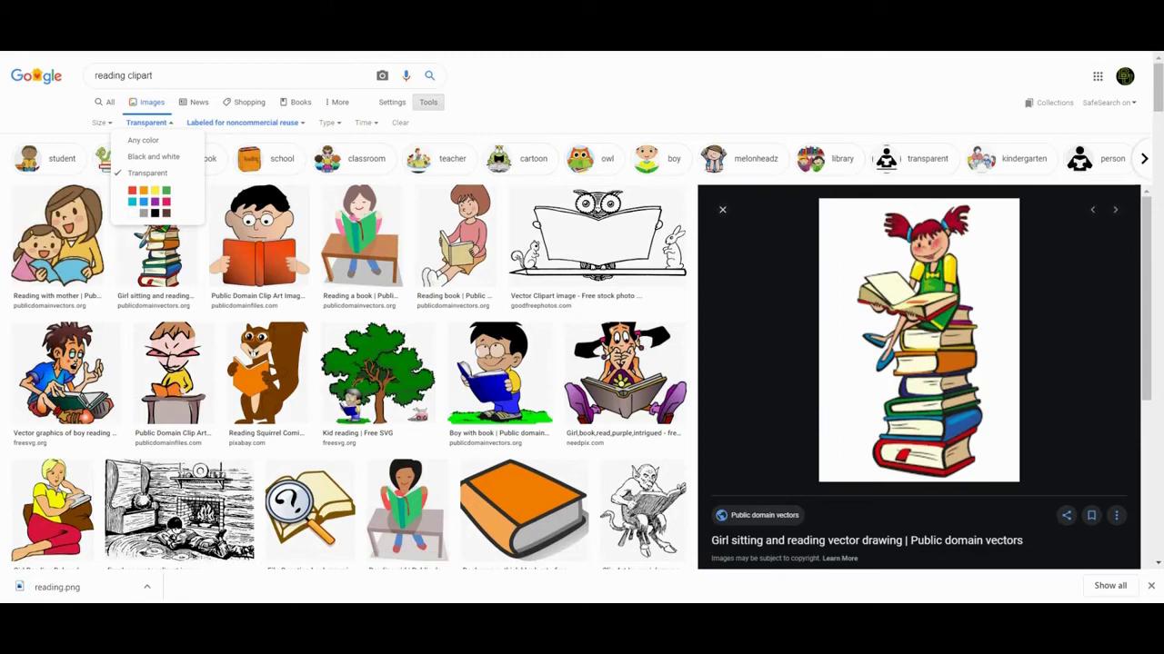
Switch back to the drawing and insert the saved reading.png from the computer
{"action": "key", "text": "ctrl+Tab"}
{"action": "left_click", "coordinate": [504, 270]}
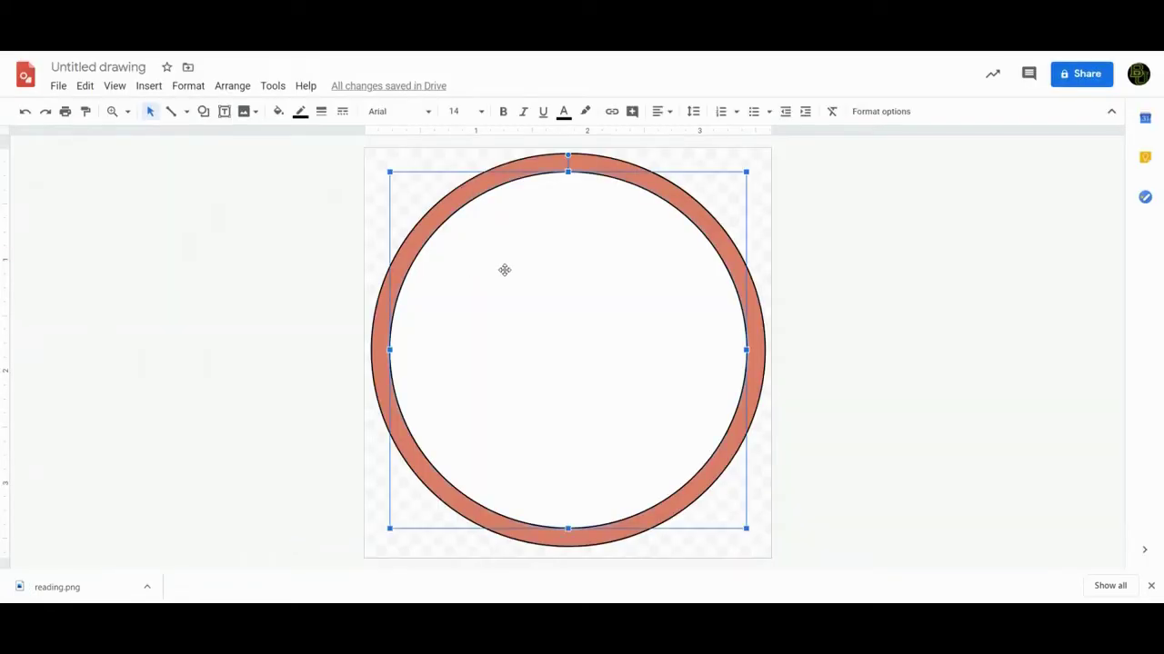
{"action": "left_click", "coordinate": [146, 87]}
{"action": "mouse_move", "coordinate": [160, 113]}
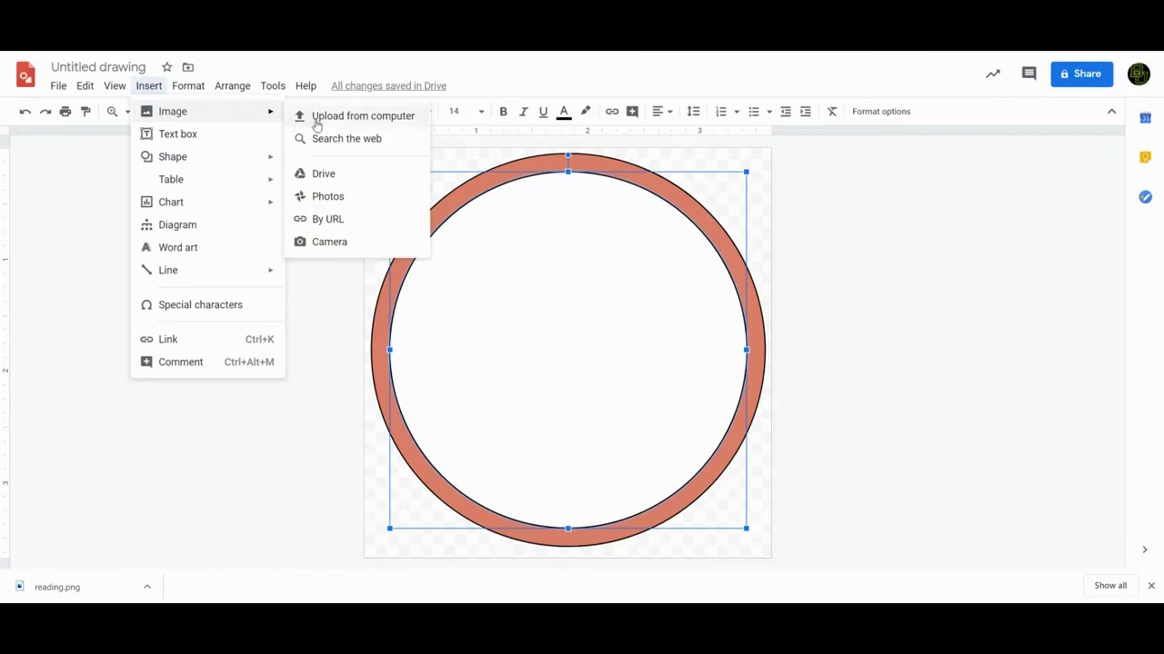
{"action": "left_click", "coordinate": [355, 115]}
{"action": "double_click", "coordinate": [494, 264]}
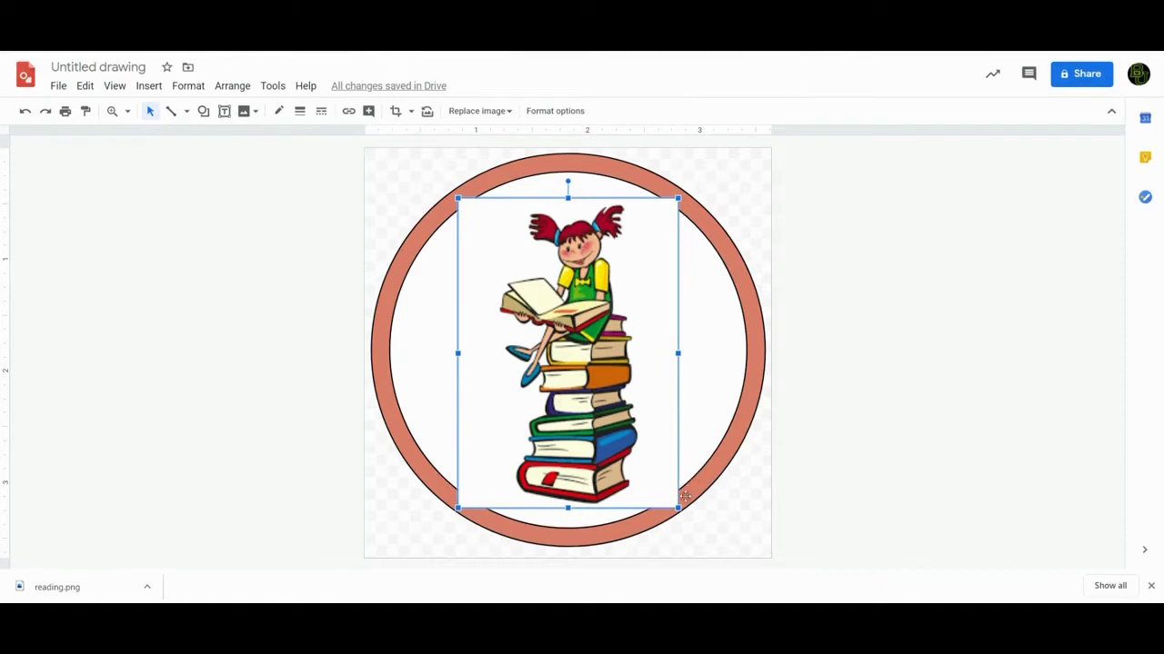
Shrink the clipart to about 1.7 by 2.4 inches and center it inside the white circle
{"action": "left_click_drag", "start_coordinate": [681, 512], "coordinate": [640, 460]}
{"action": "left_click_drag", "start_coordinate": [598, 376], "coordinate": [617, 399]}
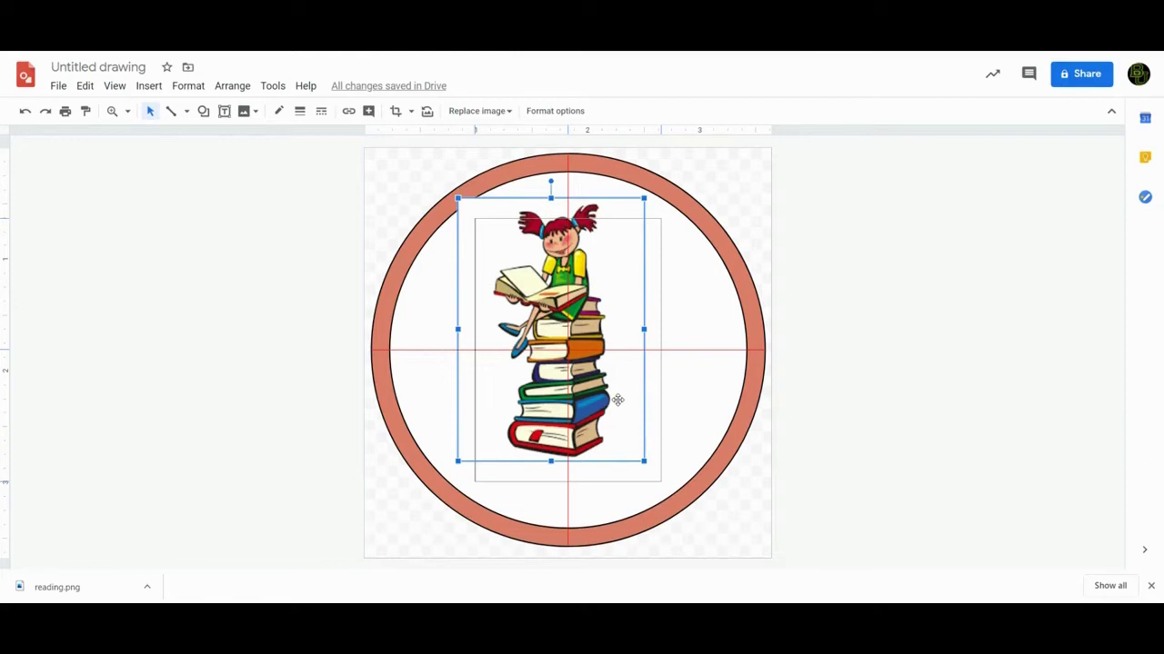
{"action": "left_click_drag", "start_coordinate": [617, 400], "coordinate": [619, 403]}
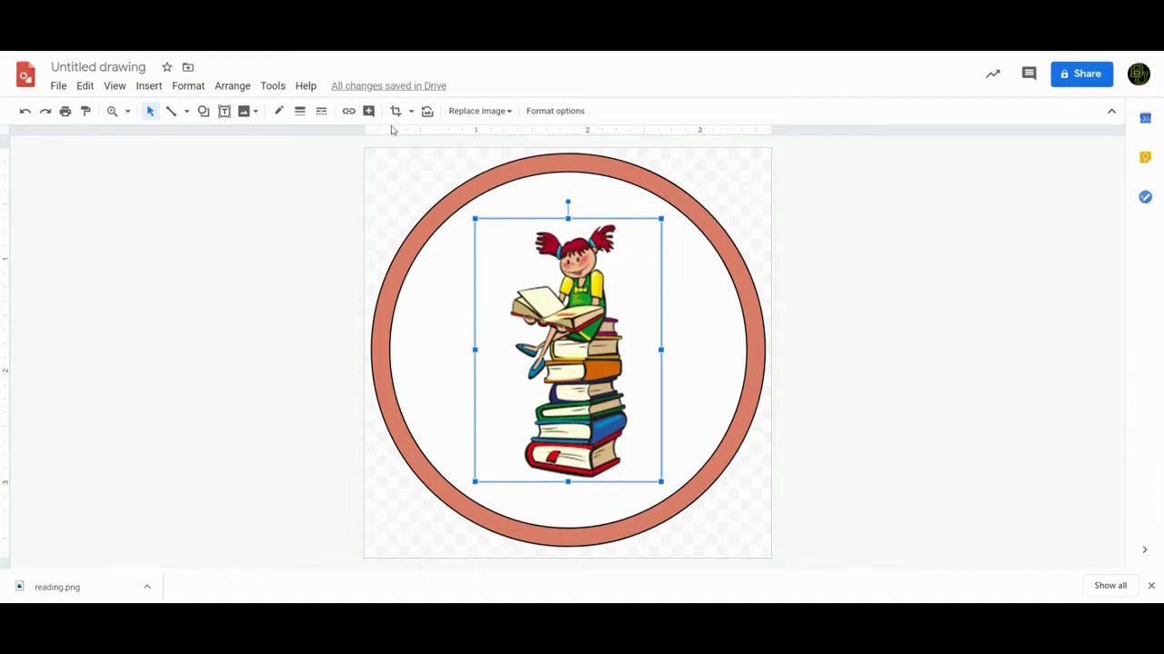
Add a text box reading "Reading Champ" above the girl and widen it so the text fits on one line
{"action": "left_click", "coordinate": [160, 85]}
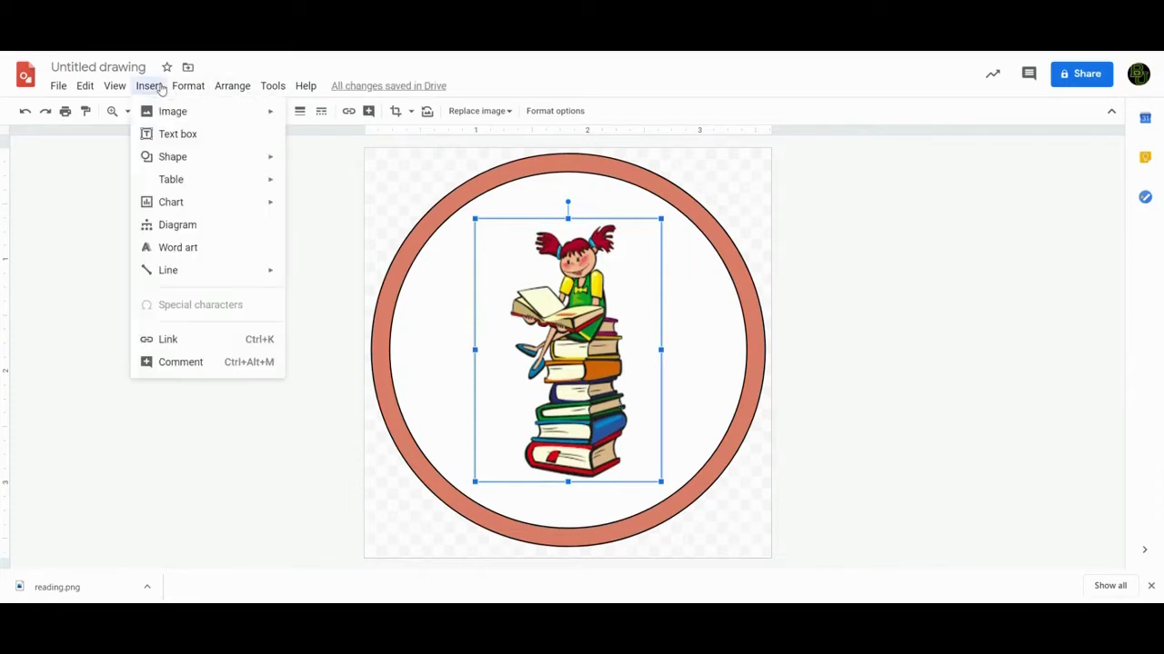
{"action": "left_click", "coordinate": [175, 133]}
{"action": "left_click_drag", "start_coordinate": [486, 197], "coordinate": [665, 225]}
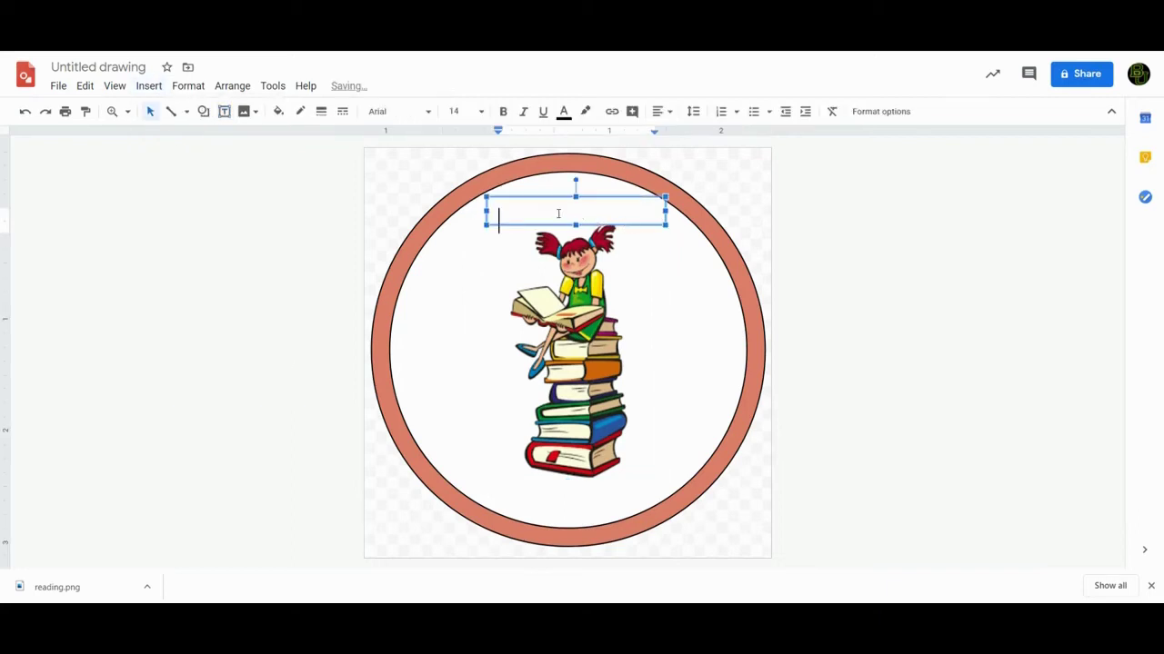
{"action": "type", "text": "Reading Champ"}
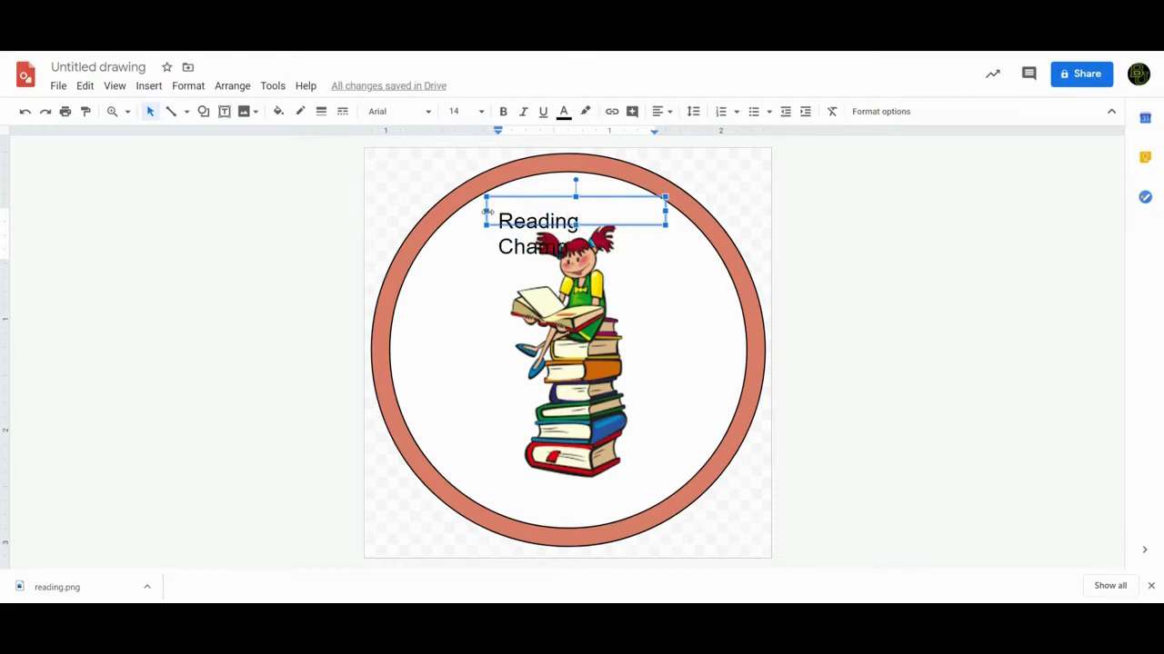
{"action": "left_click_drag", "start_coordinate": [486, 211], "coordinate": [477, 211]}
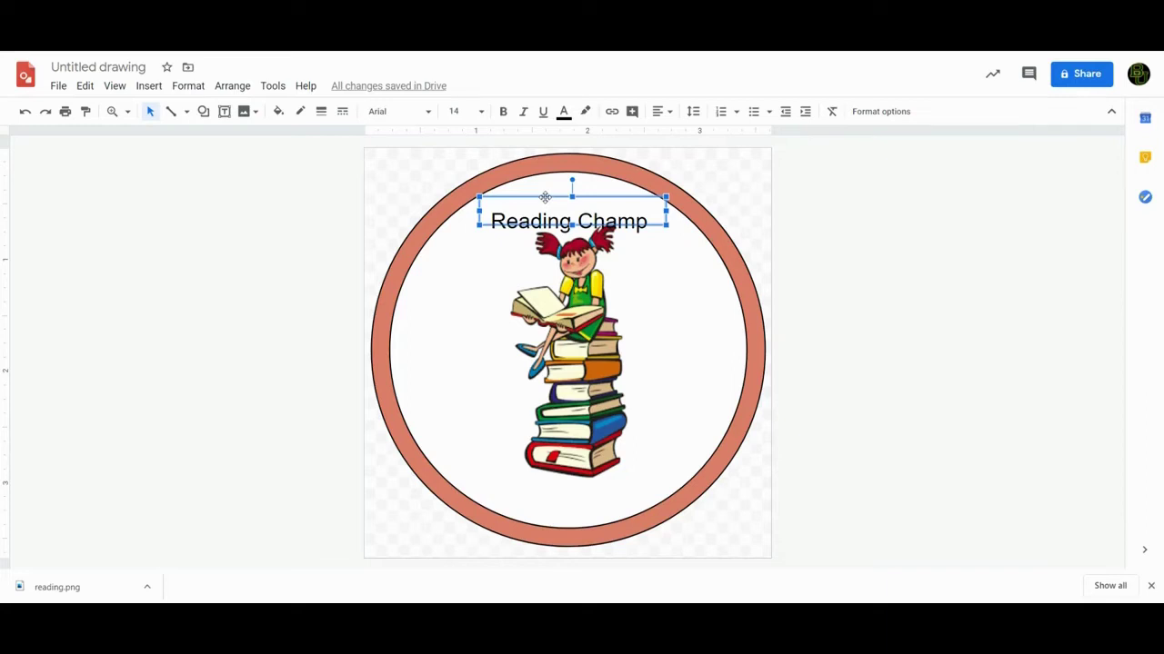
Make the "Reading Champ" title bold and readjust its text box so it fits on one line above the girl
{"action": "left_click", "coordinate": [503, 111]}
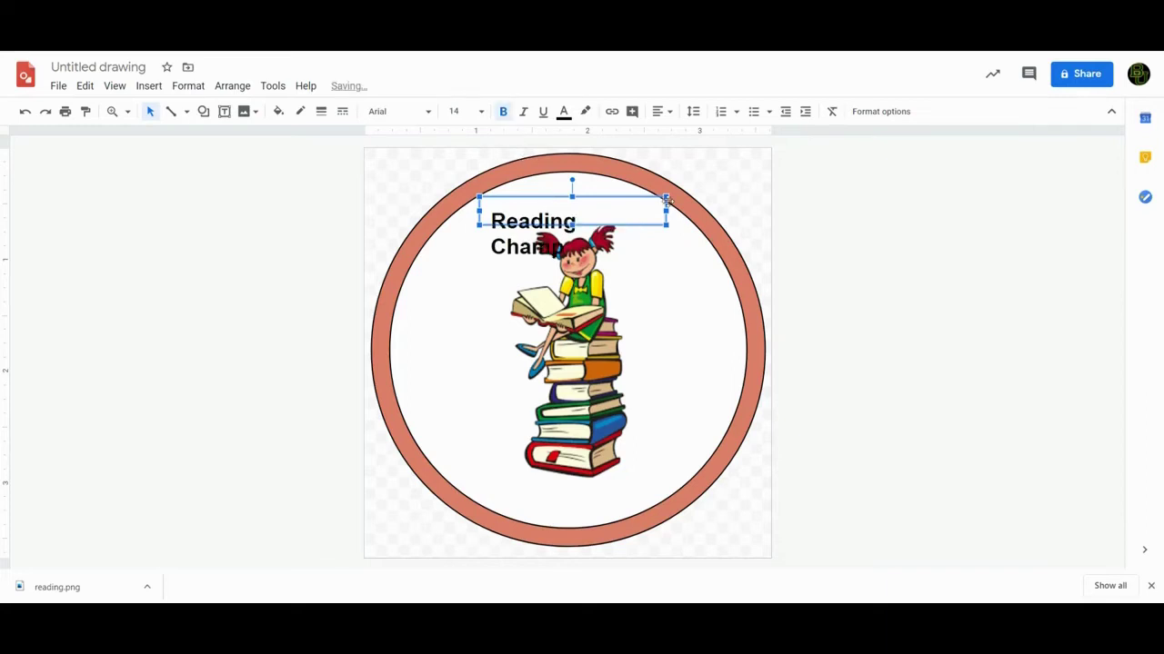
{"action": "left_click_drag", "start_coordinate": [668, 210], "coordinate": [600, 184]}
{"action": "left_click", "coordinate": [583, 213]}
{"action": "key", "text": "ctrl+a"}
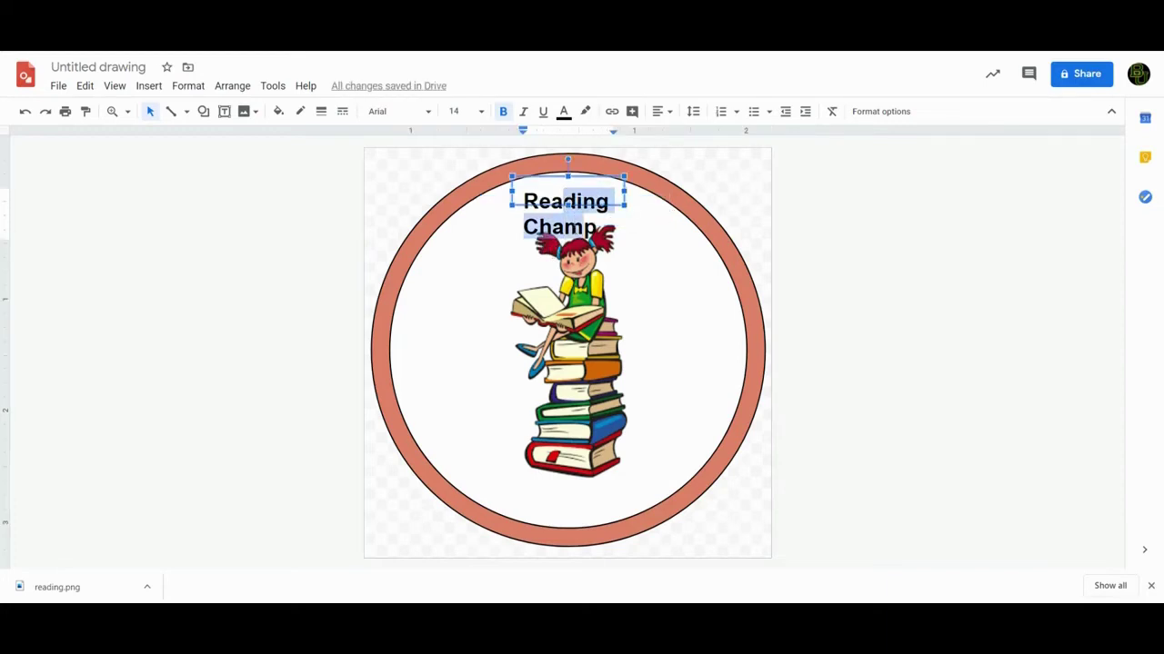
{"action": "left_click", "coordinate": [515, 194]}
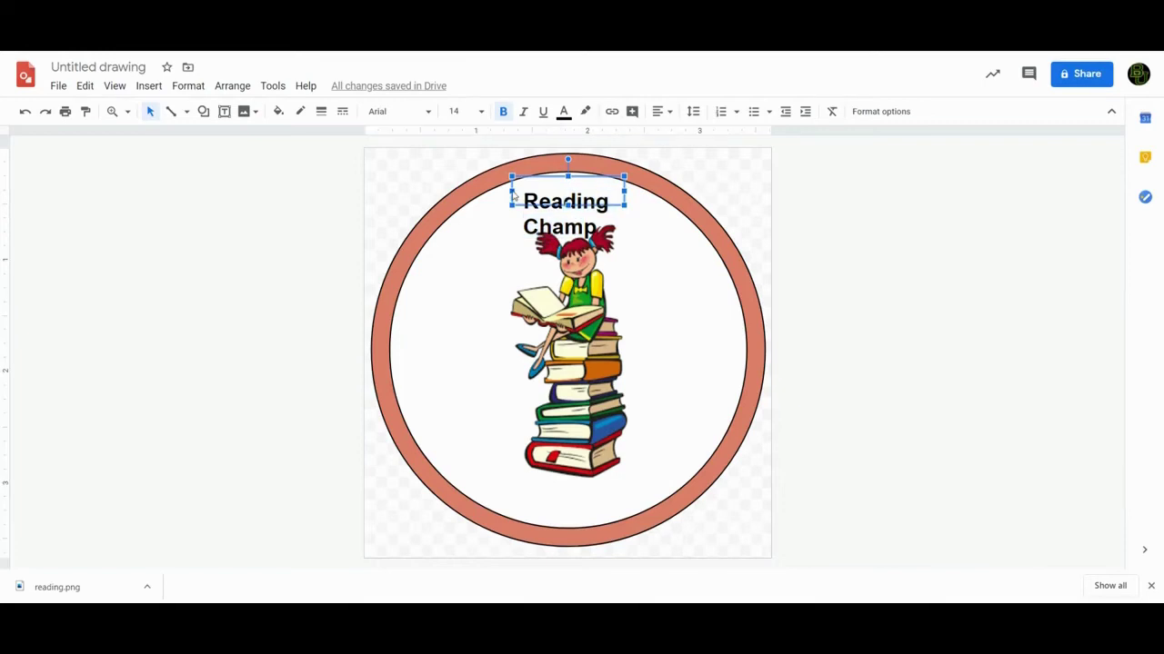
{"action": "left_click_drag", "start_coordinate": [512, 195], "coordinate": [481, 190]}
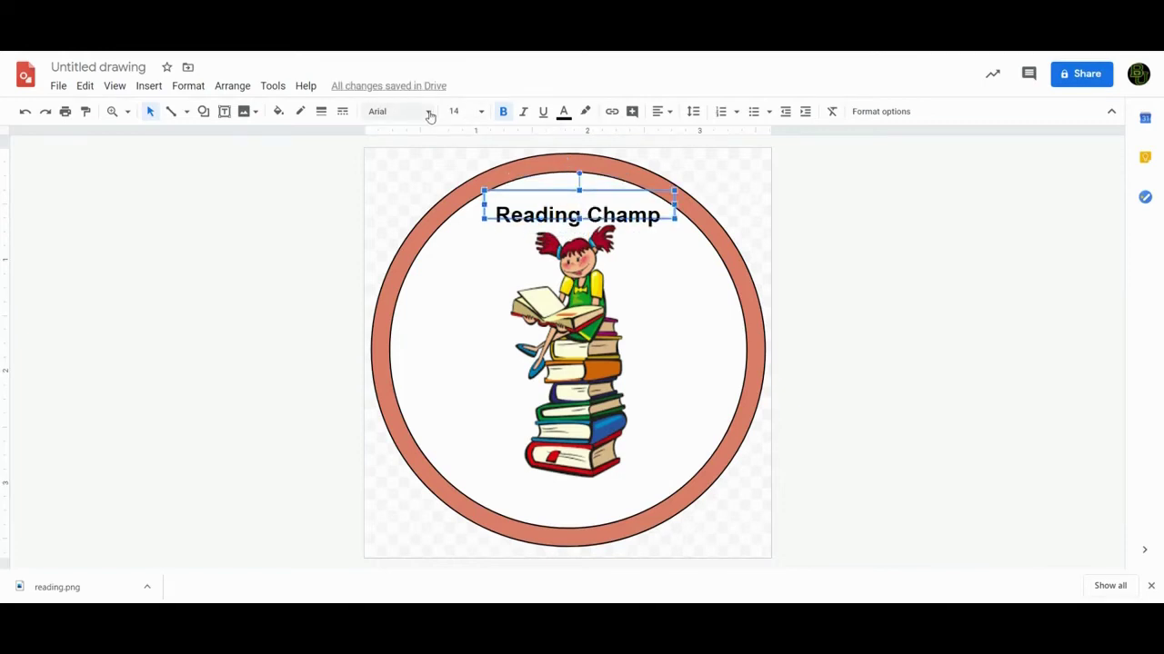
Set the title to 18-point Berkshire Swash, raise it slightly and widen its box to fit one line centered above the girl
{"action": "left_click", "coordinate": [425, 110]}
{"action": "left_click", "coordinate": [424, 217]}
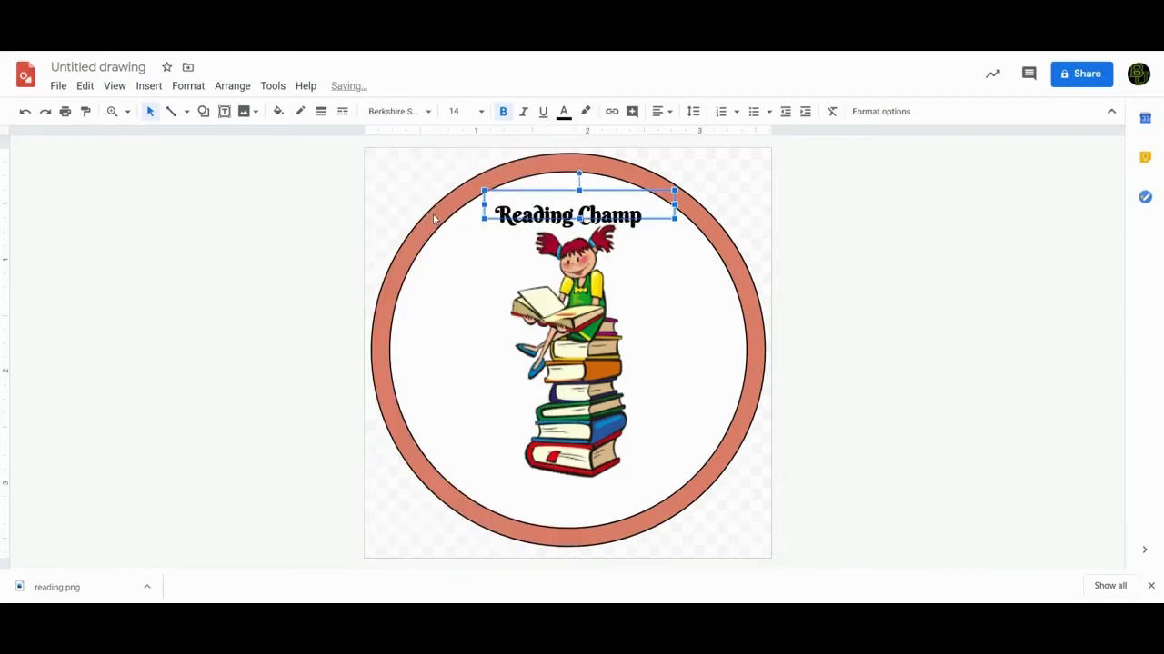
{"action": "key", "text": "Up"}
{"action": "key", "text": "Up"}
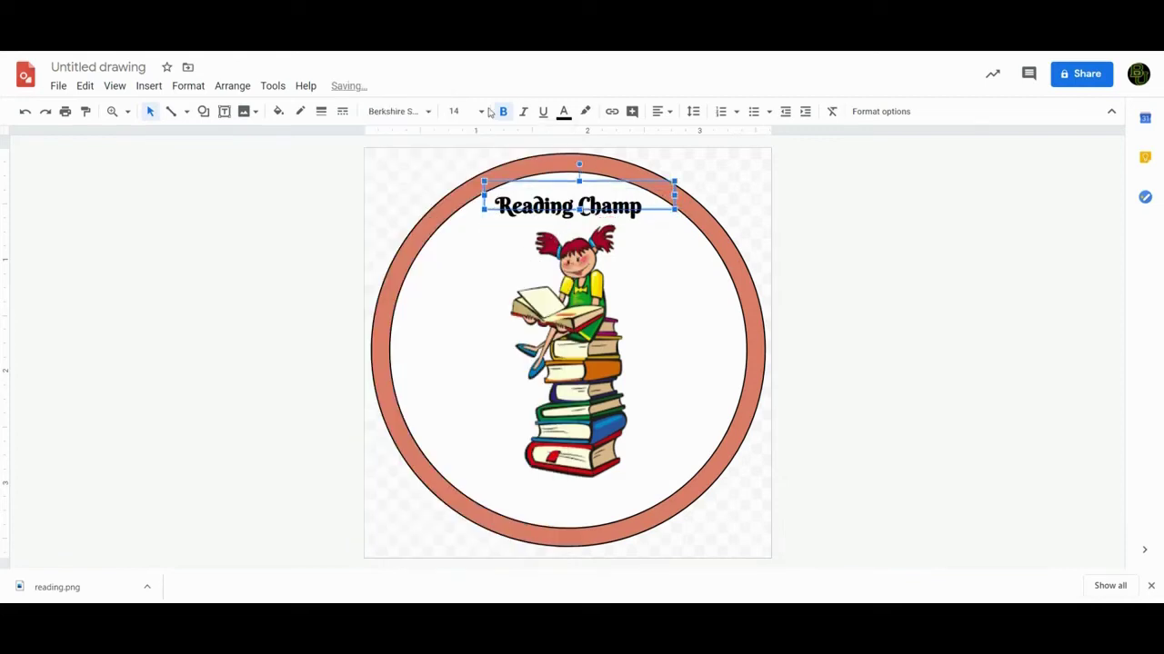
{"action": "left_click", "coordinate": [458, 111]}
{"action": "left_click", "coordinate": [458, 318]}
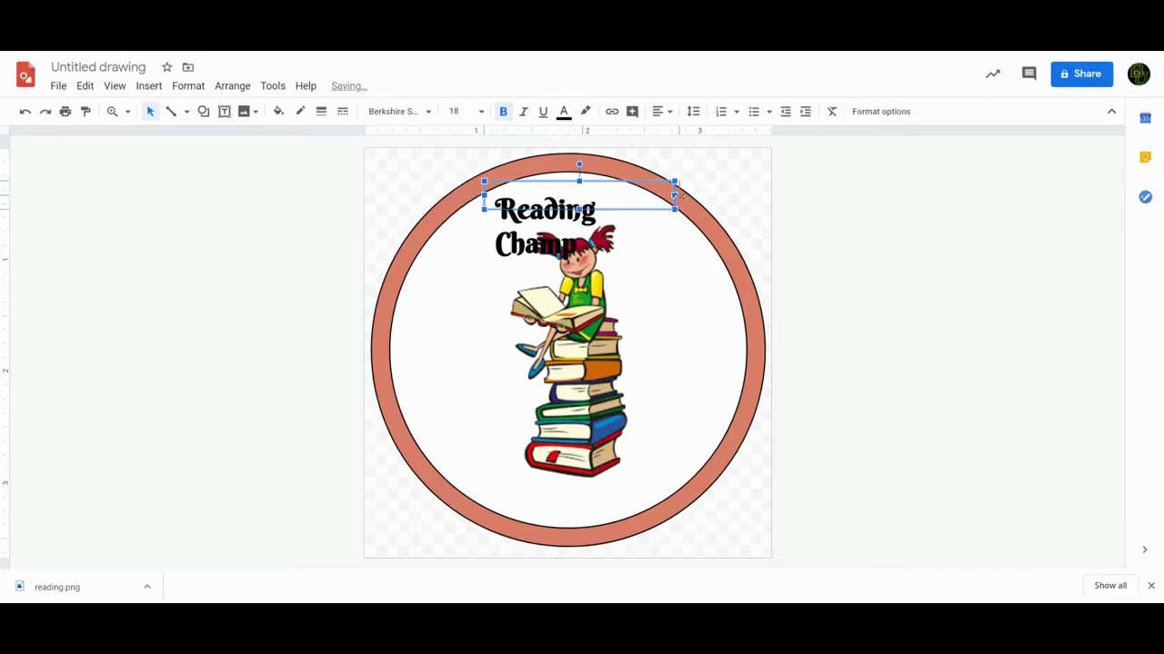
{"action": "left_click_drag", "start_coordinate": [484, 196], "coordinate": [458, 197]}
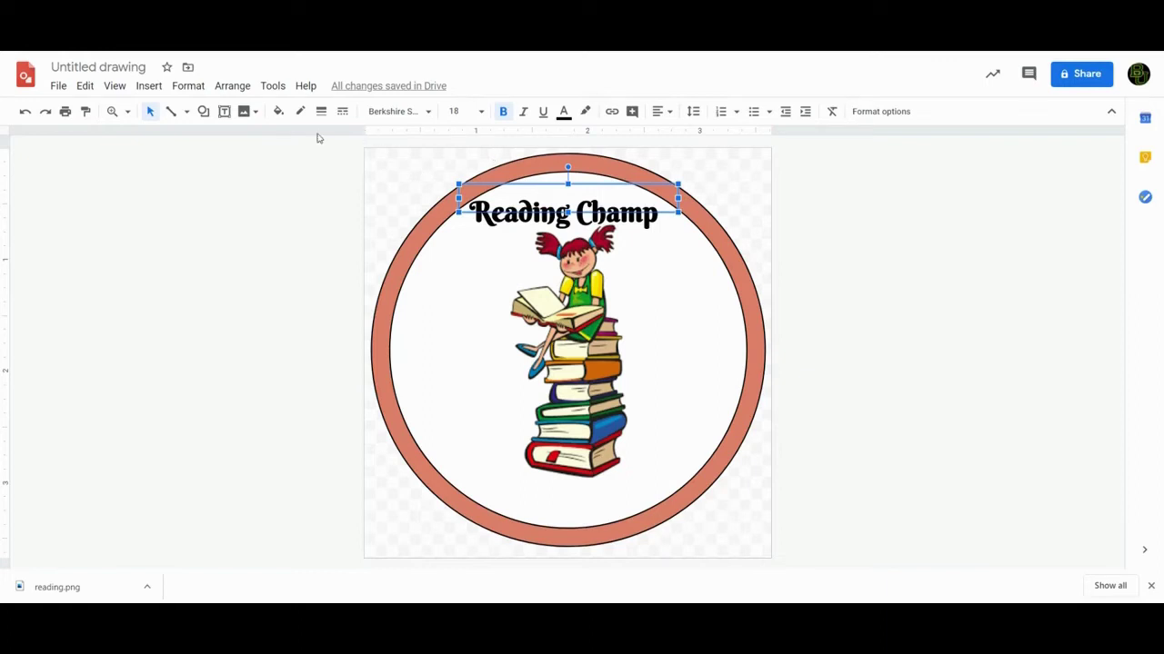
Add a text box reading "Bronze Medal" below the stack of books and narrow it around the text
{"action": "left_click", "coordinate": [143, 88]}
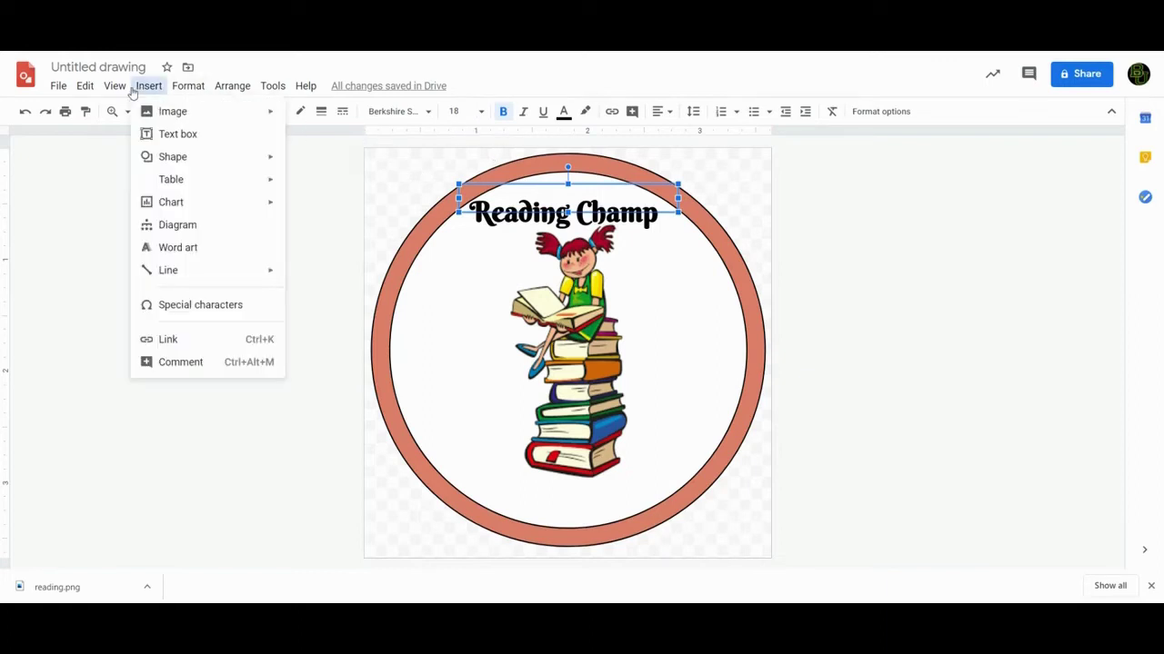
{"action": "left_click", "coordinate": [169, 134]}
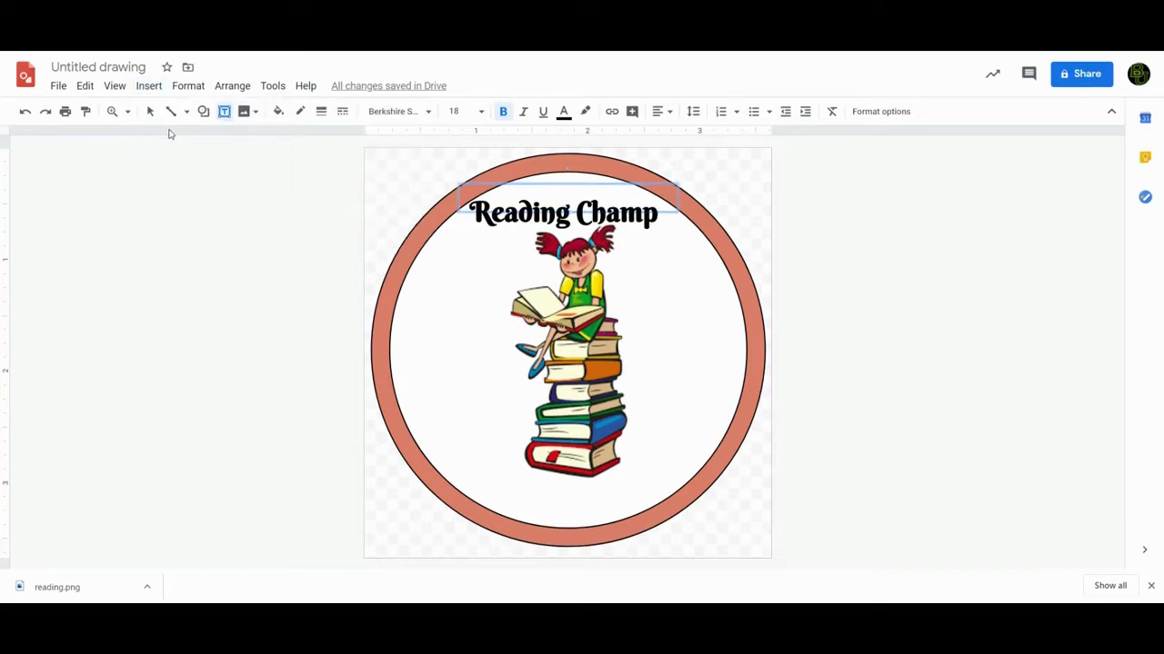
{"action": "left_click_drag", "start_coordinate": [465, 467], "coordinate": [676, 500]}
{"action": "type", "text": "Bronze Medal"}
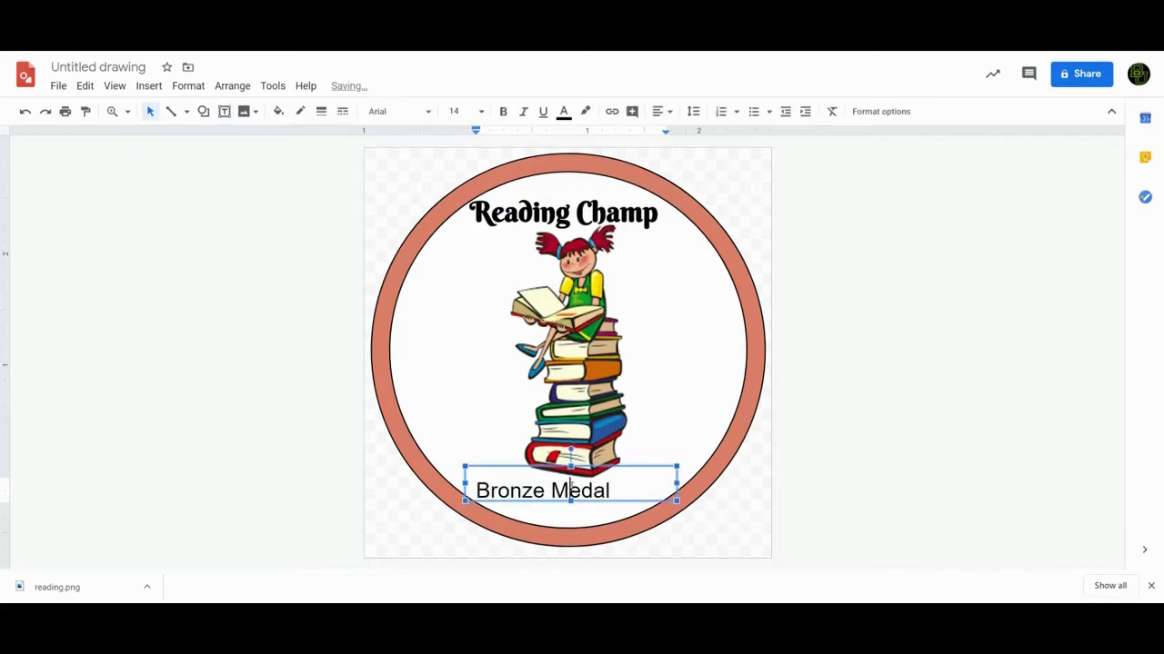
{"action": "left_click_drag", "start_coordinate": [674, 483], "coordinate": [632, 483]}
Center-align the text in both the "Reading Champ" and "Bronze Medal" text boxes
{"action": "left_click", "coordinate": [583, 227]}
{"action": "left_click", "coordinate": [513, 495]}
{"action": "key", "text": "ctrl+a"}
{"action": "left_click", "coordinate": [666, 111]}
Set "Bronze Medal" in bold 18-point Berkshire Swash and widen and center its text box below the books
{"action": "left_click", "coordinate": [400, 111]}
{"action": "left_click", "coordinate": [427, 195]}
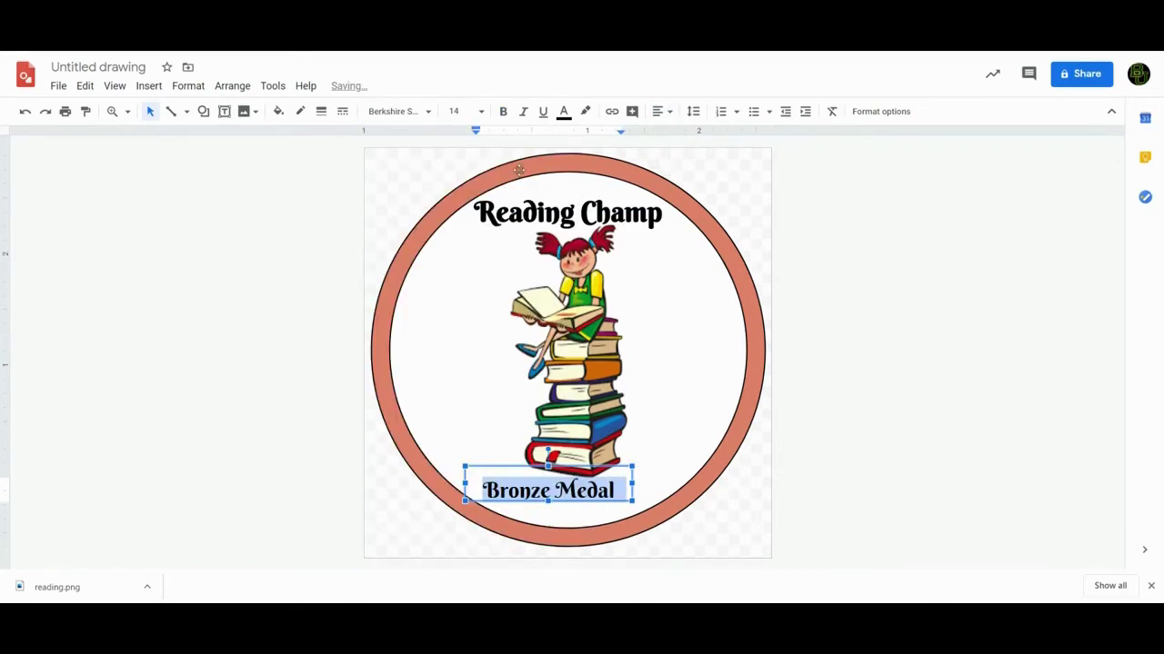
{"action": "left_click", "coordinate": [466, 111]}
{"action": "left_click", "coordinate": [462, 314]}
{"action": "left_click_drag", "start_coordinate": [633, 484], "coordinate": [664, 484]}
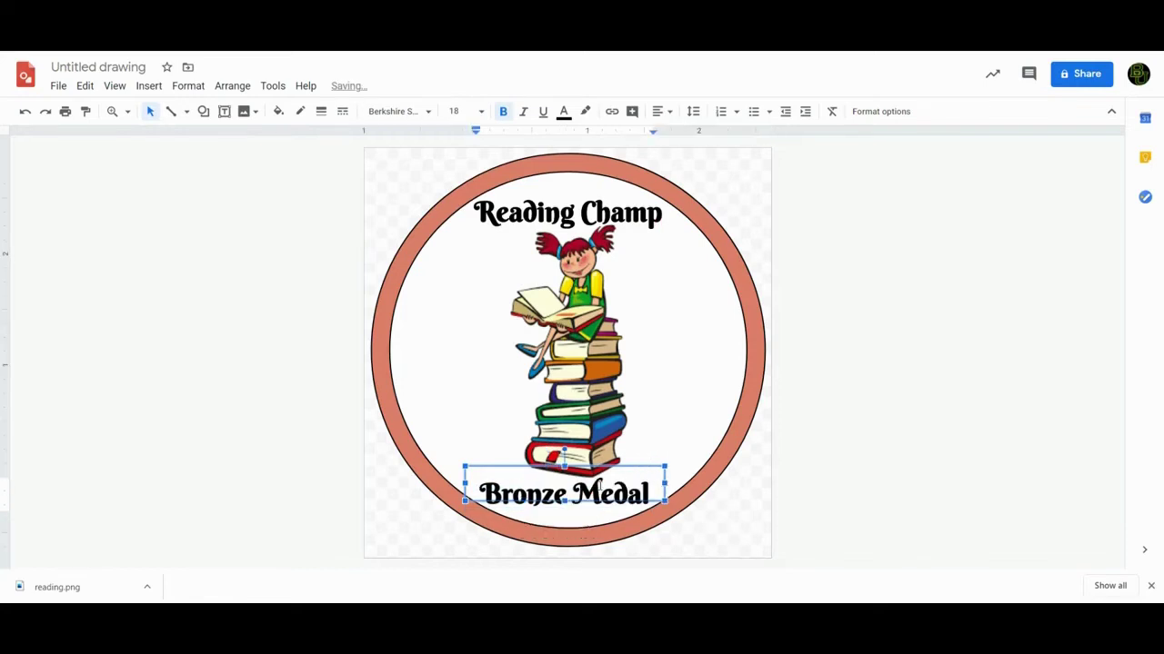
{"action": "left_click_drag", "start_coordinate": [579, 464], "coordinate": [583, 466]}
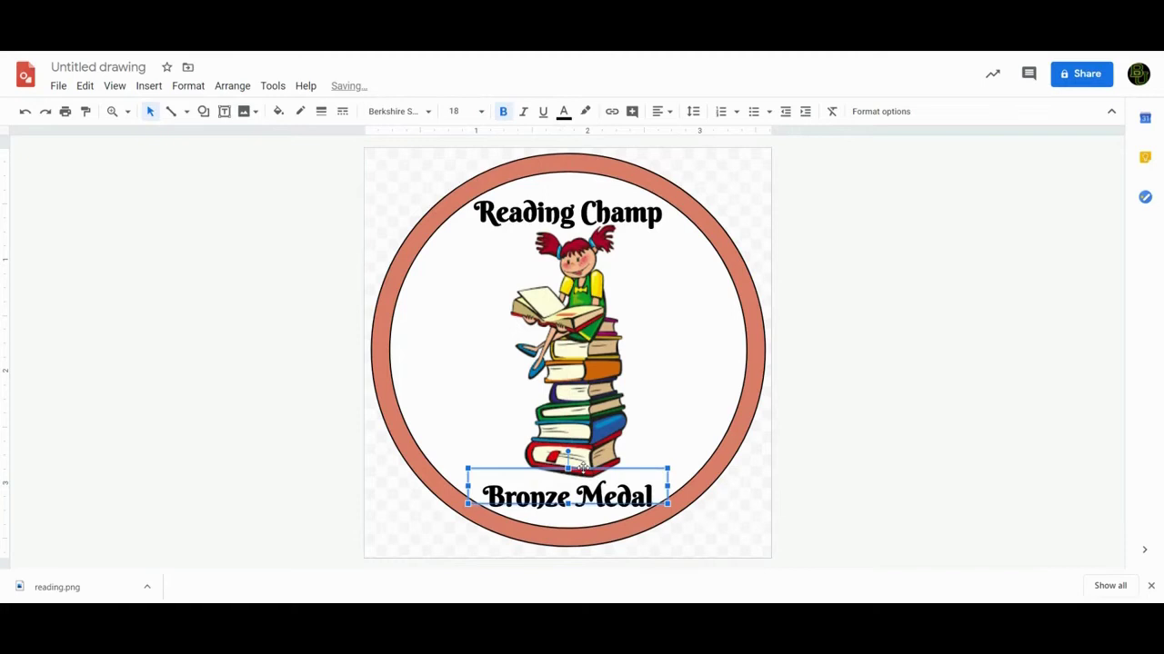
Rename the drawing "Reading Champ - Bronze Medal"
{"action": "left_click", "coordinate": [662, 543]}
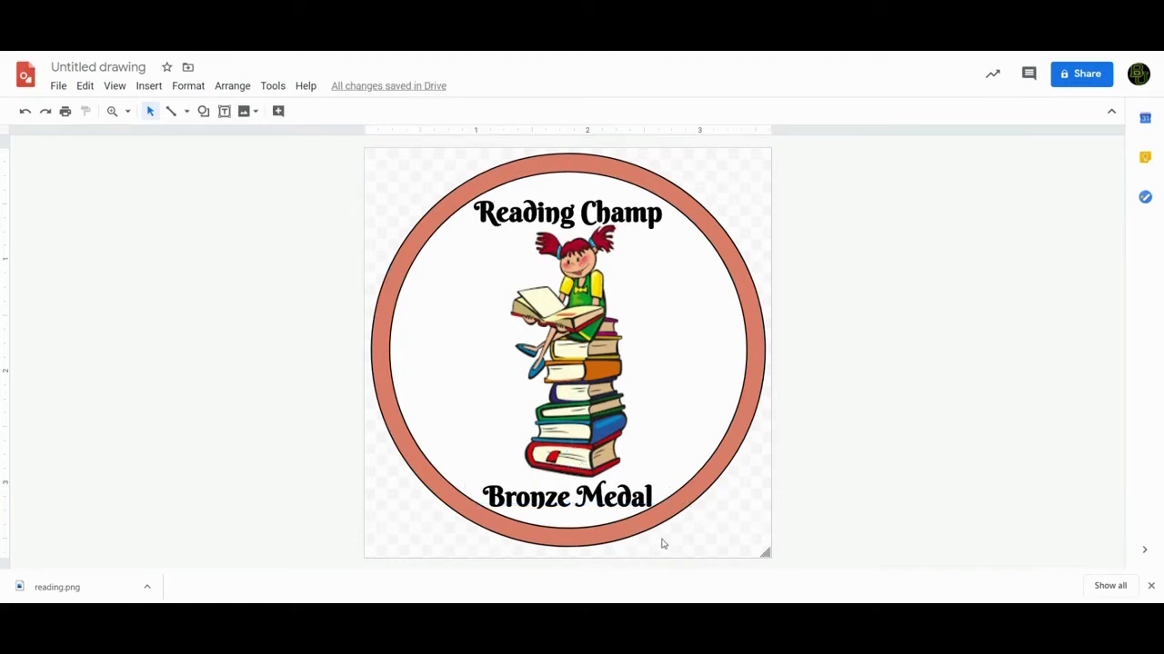
{"action": "left_click", "coordinate": [88, 69]}
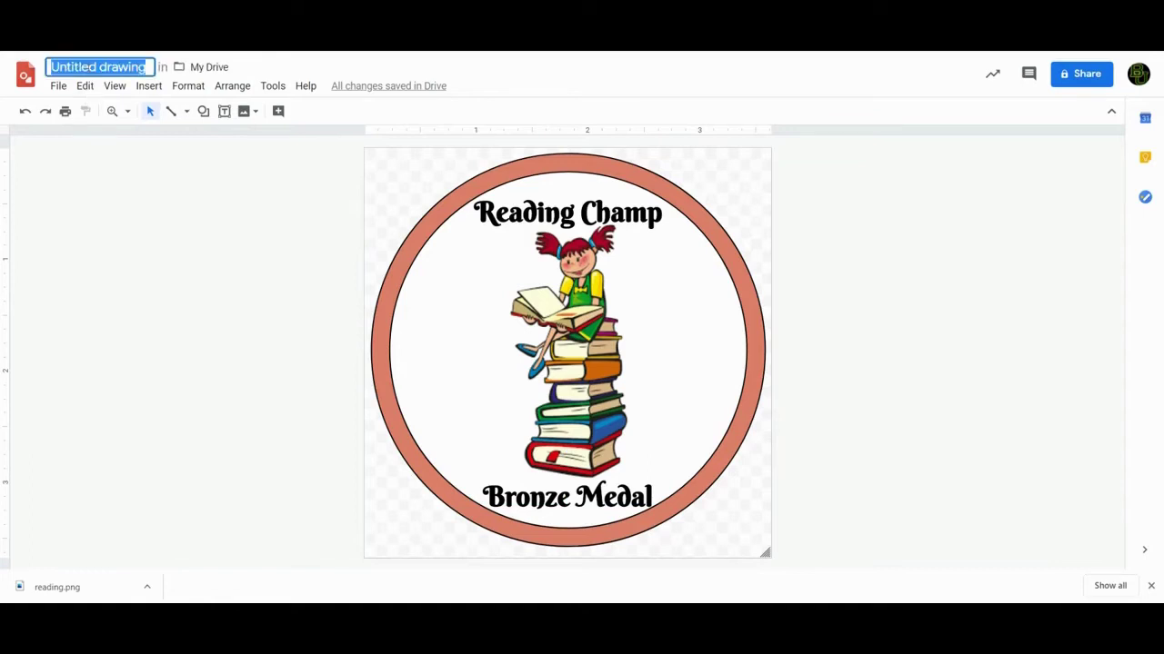
{"action": "type", "text": "Reading Champ - Bronze Medal"}
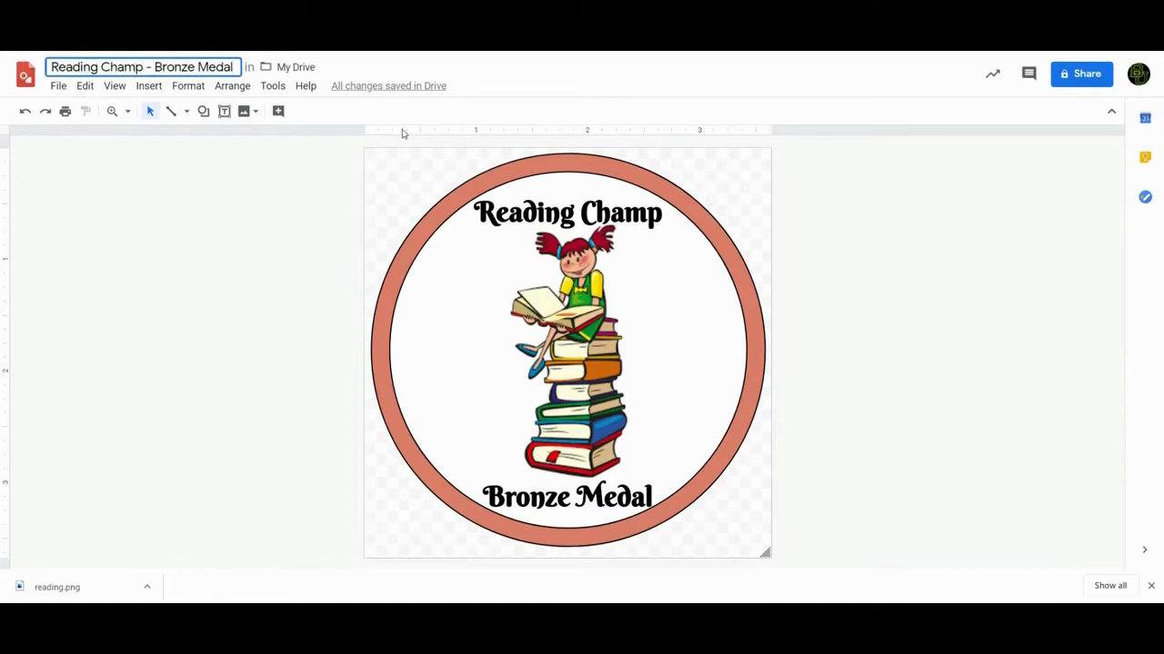
{"action": "left_click", "coordinate": [388, 178]}
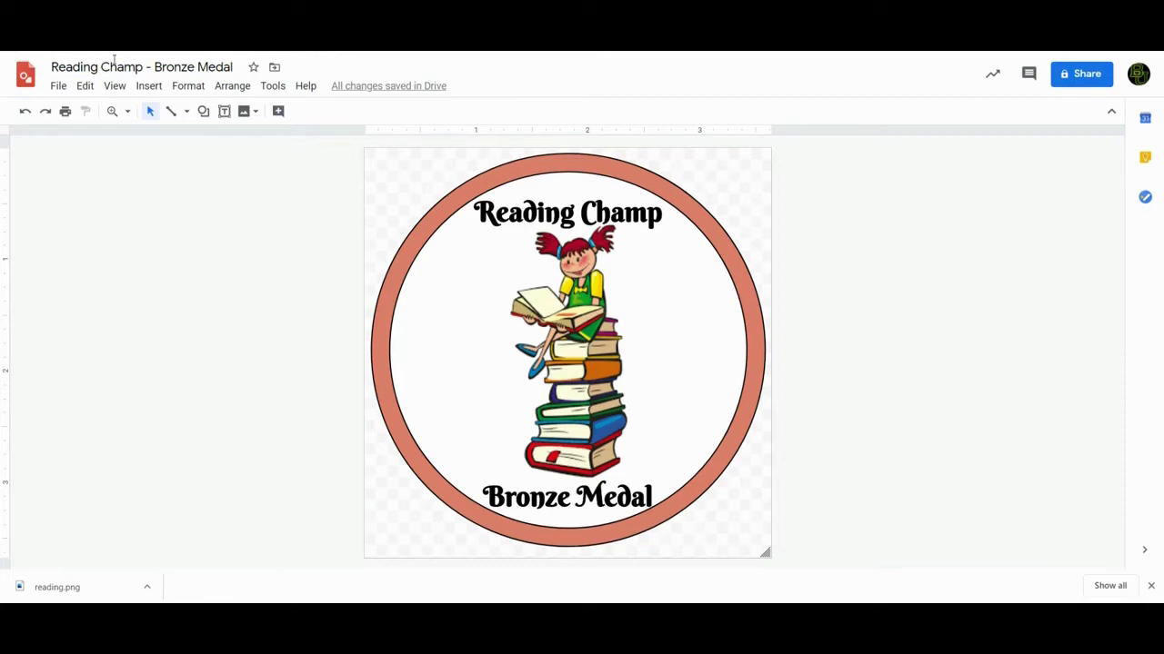
Make a copy of the bronze medal drawing in My Drive, keeping the suggested copy name
{"action": "left_click", "coordinate": [57, 87]}
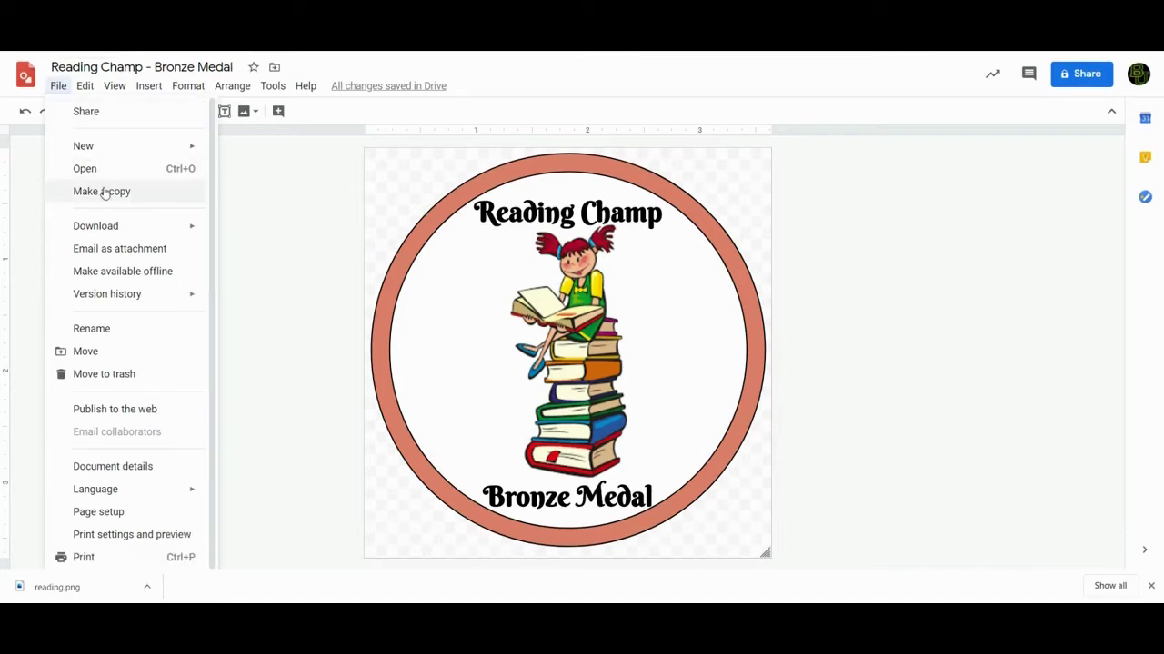
{"action": "left_click", "coordinate": [101, 191]}
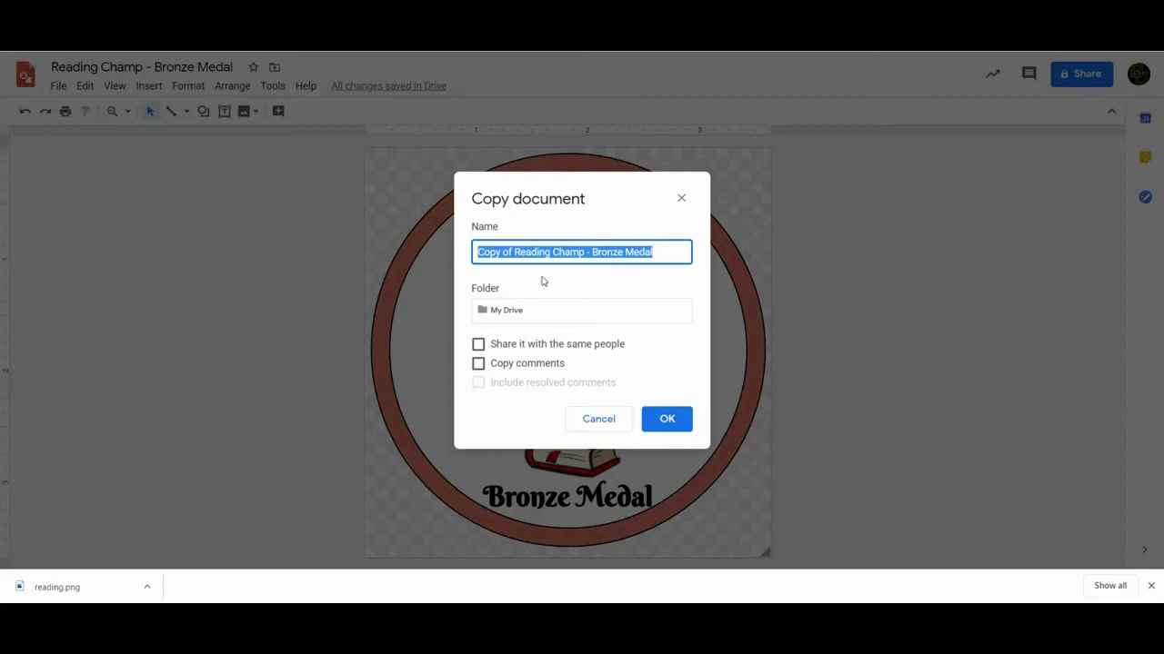
{"action": "left_click", "coordinate": [665, 416]}
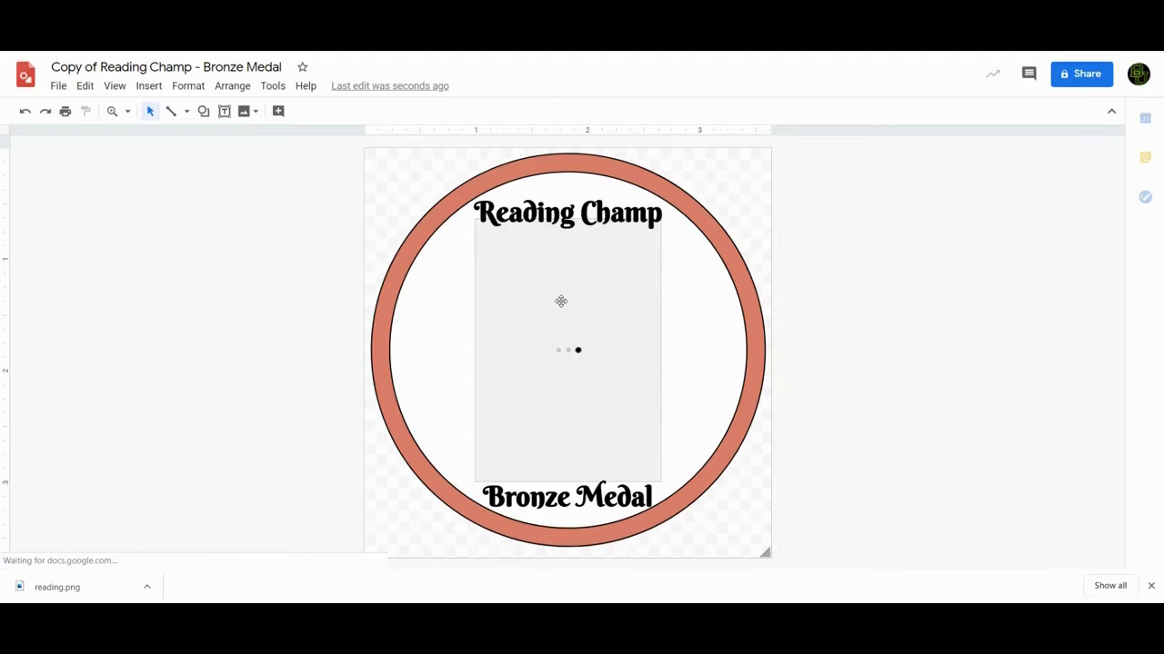
Change the fill color of the badge's outer ring to solid medium gray
{"action": "left_click", "coordinate": [658, 183]}
{"action": "left_click", "coordinate": [607, 166]}
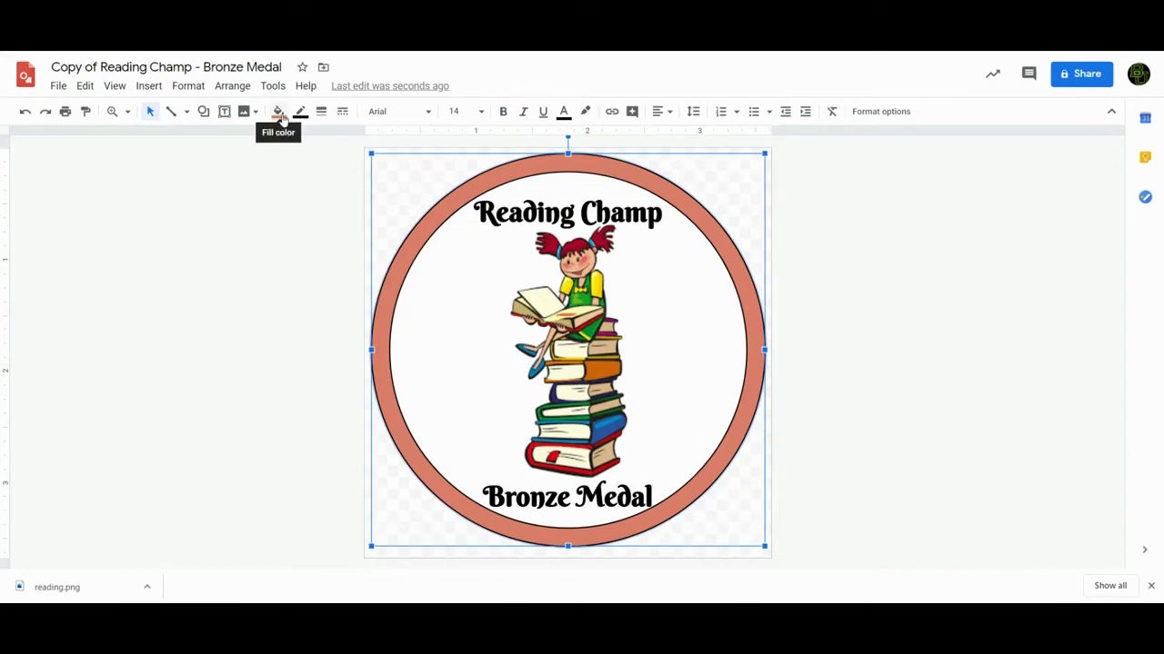
{"action": "left_click", "coordinate": [279, 113]}
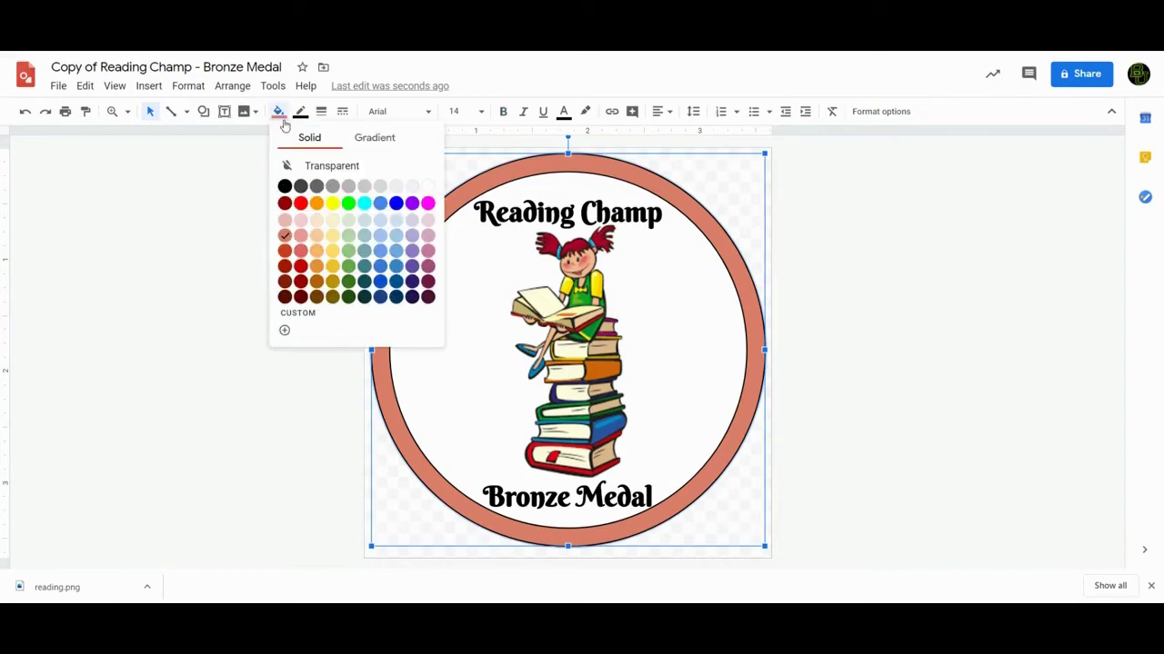
{"action": "left_click", "coordinate": [349, 187]}
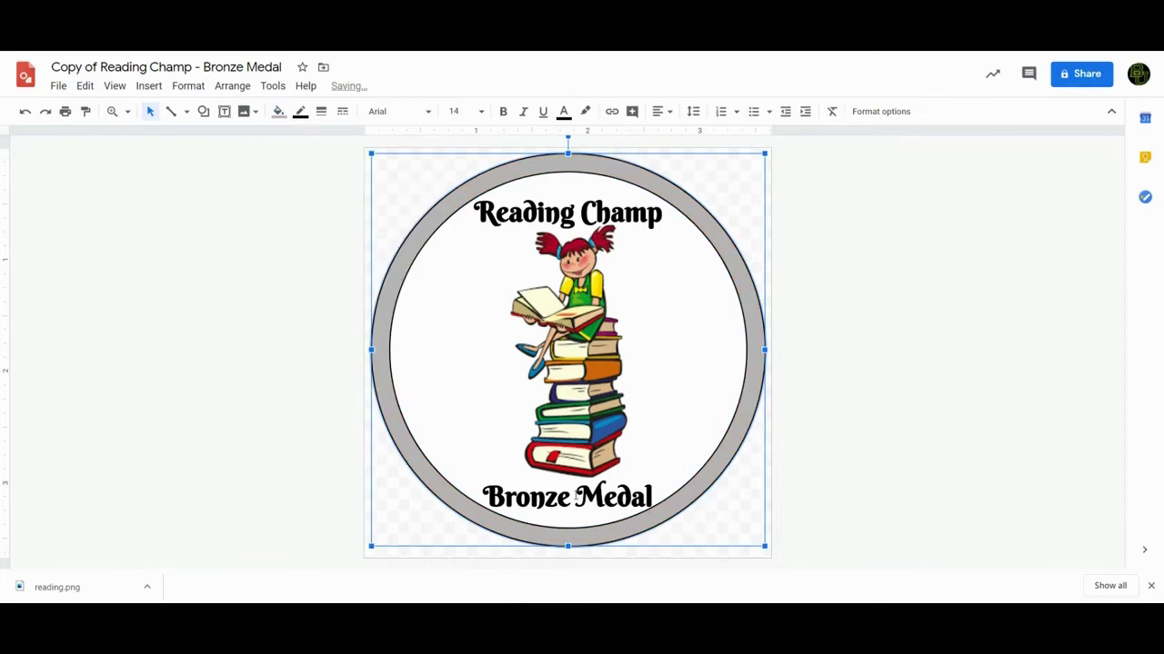
Replace the word "Bronze" with "Silver" in the text below the stack of books
{"action": "left_click", "coordinate": [569, 499]}
{"action": "key", "text": "BackSpace"}
{"action": "key", "text": "BackSpace"}
{"action": "key", "text": "BackSpace"}
{"action": "key", "text": "BackSpace"}
{"action": "key", "text": "BackSpace"}
{"action": "key", "text": "BackSpace"}
{"action": "type", "text": "Silver"}
{"action": "key", "text": "Escape"}
{"action": "key", "text": "Escape"}
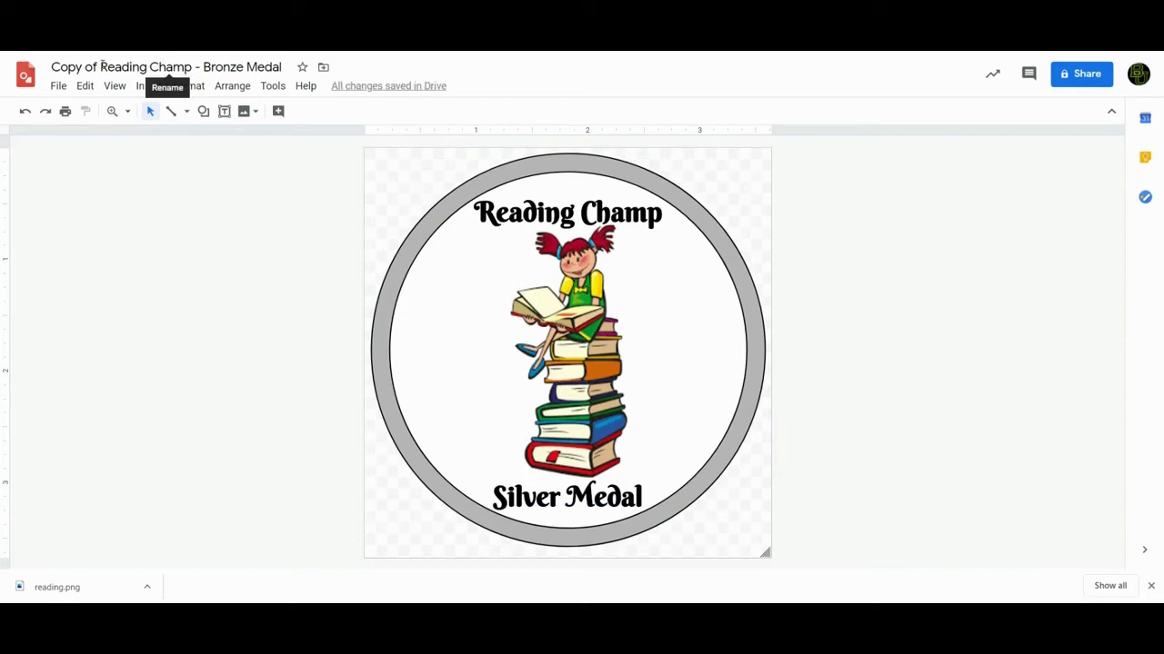
Rename the copied drawing "Reading Champ - Silver Medal"
{"action": "left_click", "coordinate": [168, 59]}
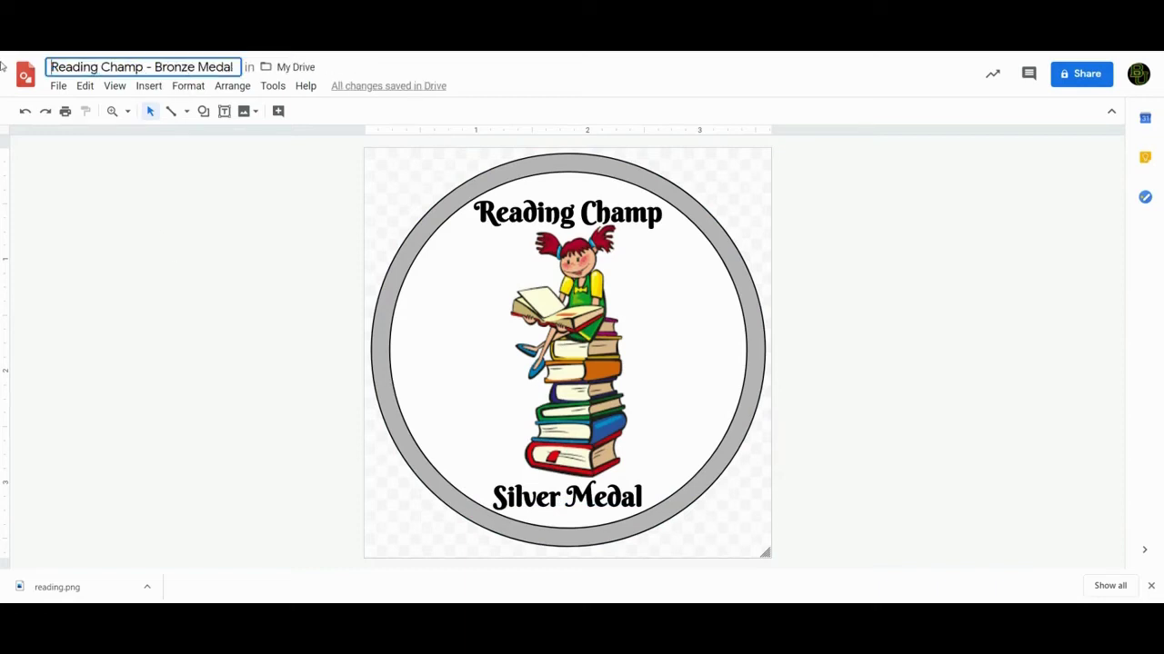
{"action": "double_click", "coordinate": [159, 66]}
{"action": "type", "text": "Silver"}
{"action": "key", "text": "Return"}
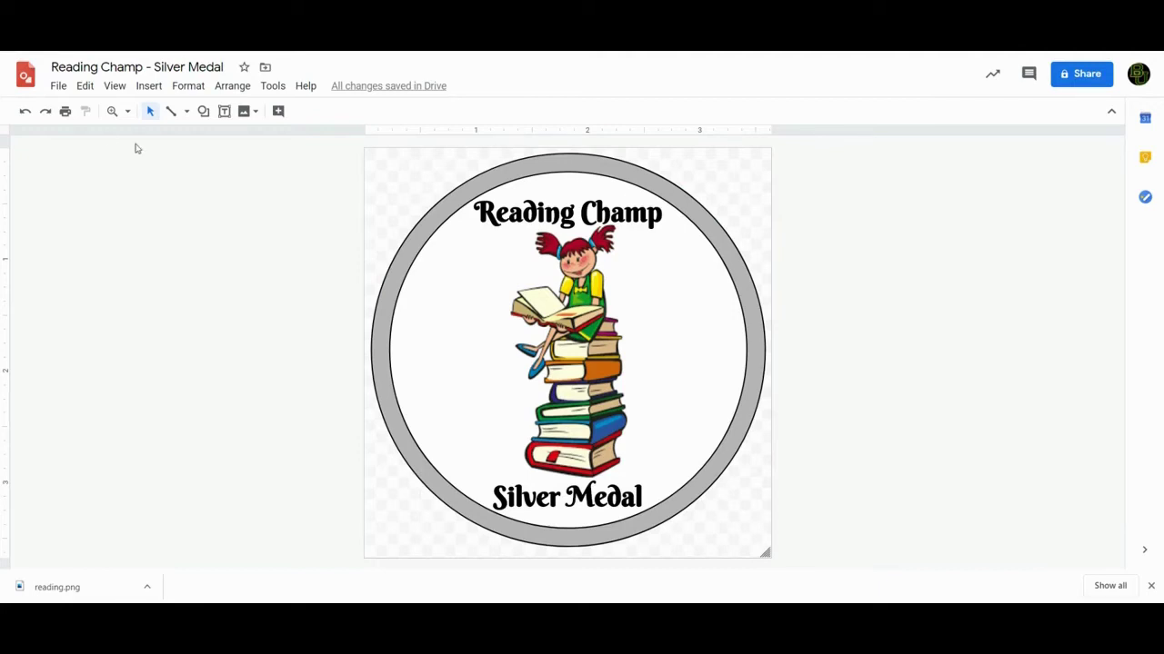
Download the silver medal drawing as a PNG image and open the downloaded file
{"action": "left_click", "coordinate": [58, 86]}
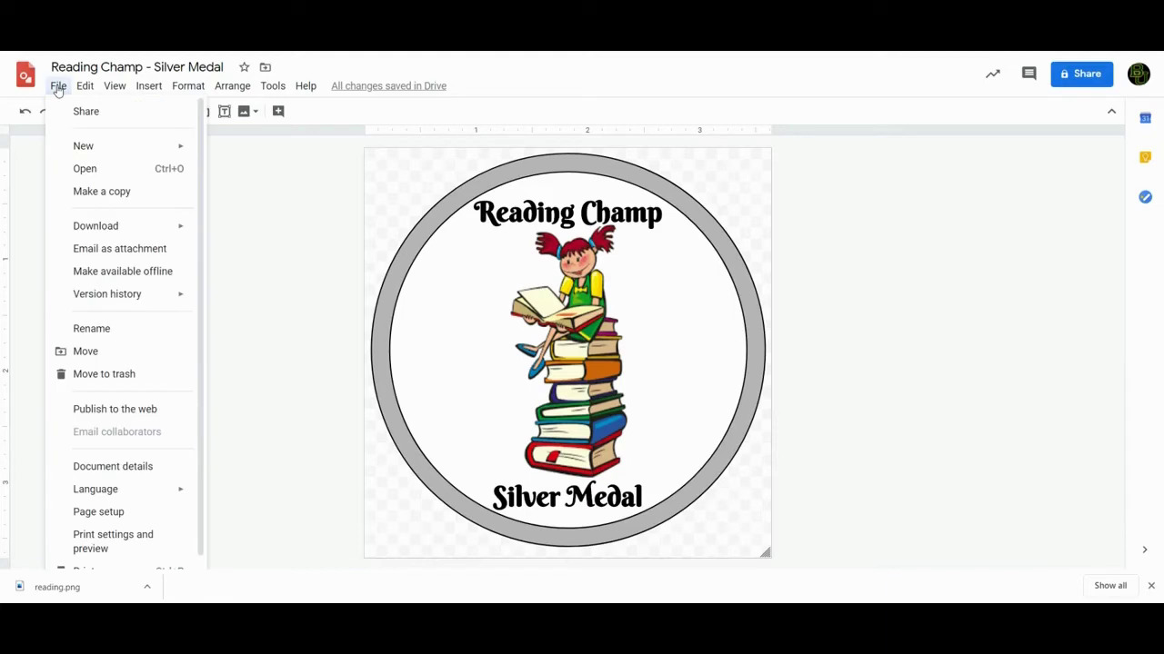
{"action": "mouse_move", "coordinate": [75, 233]}
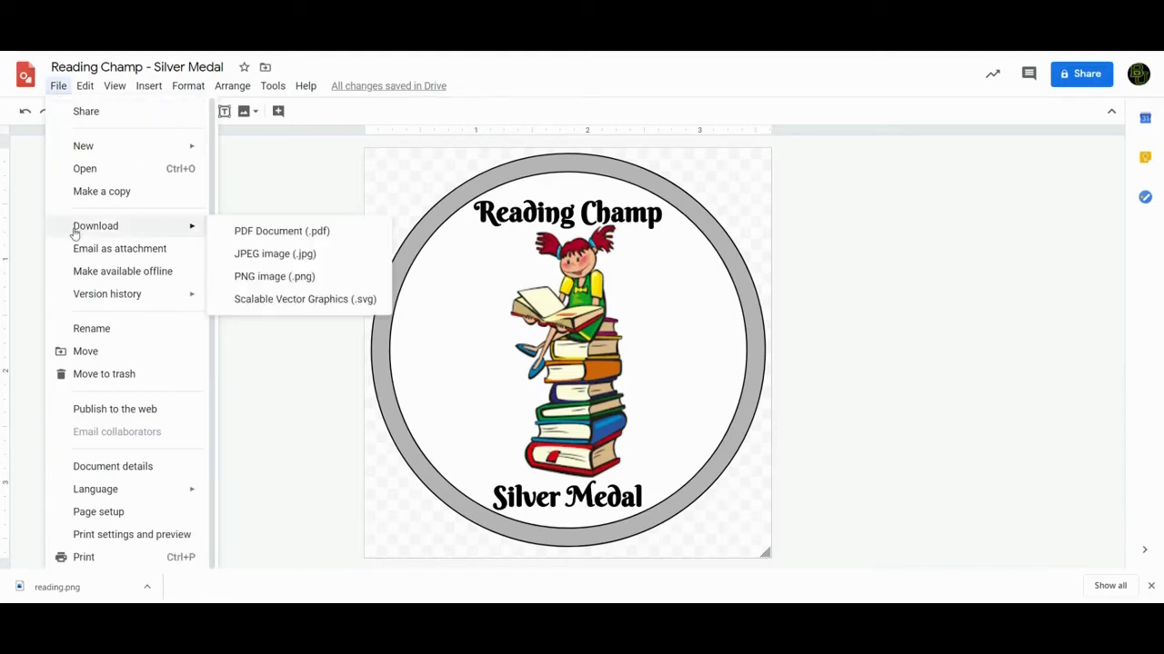
{"action": "left_click", "coordinate": [271, 277]}
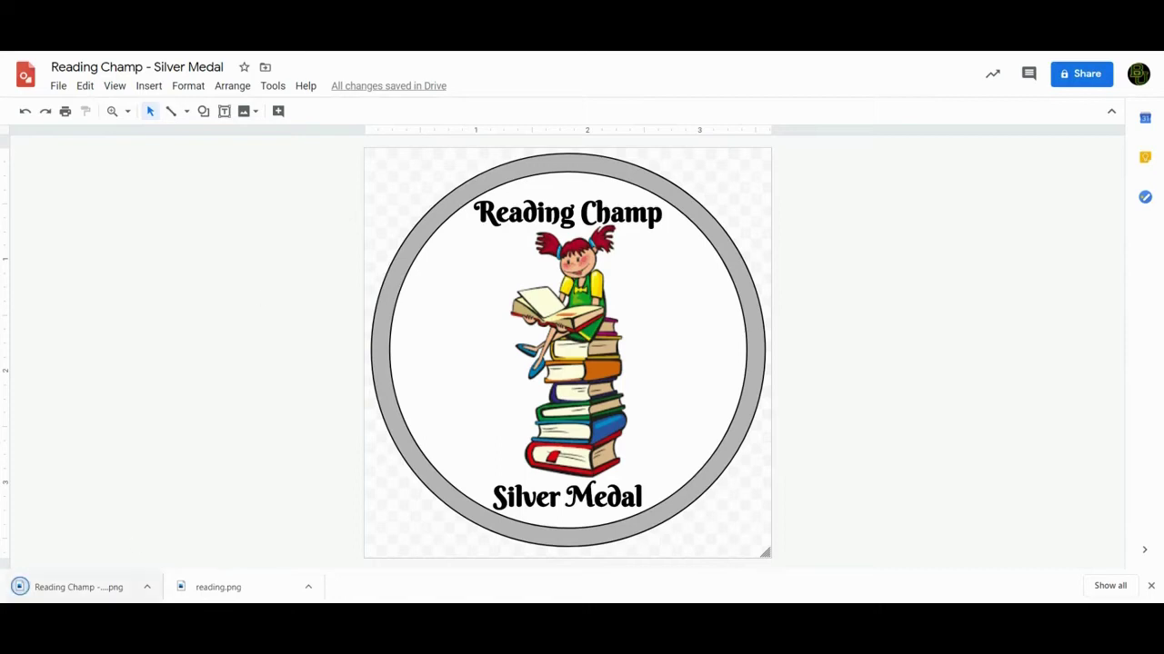
{"action": "left_click", "coordinate": [71, 588]}
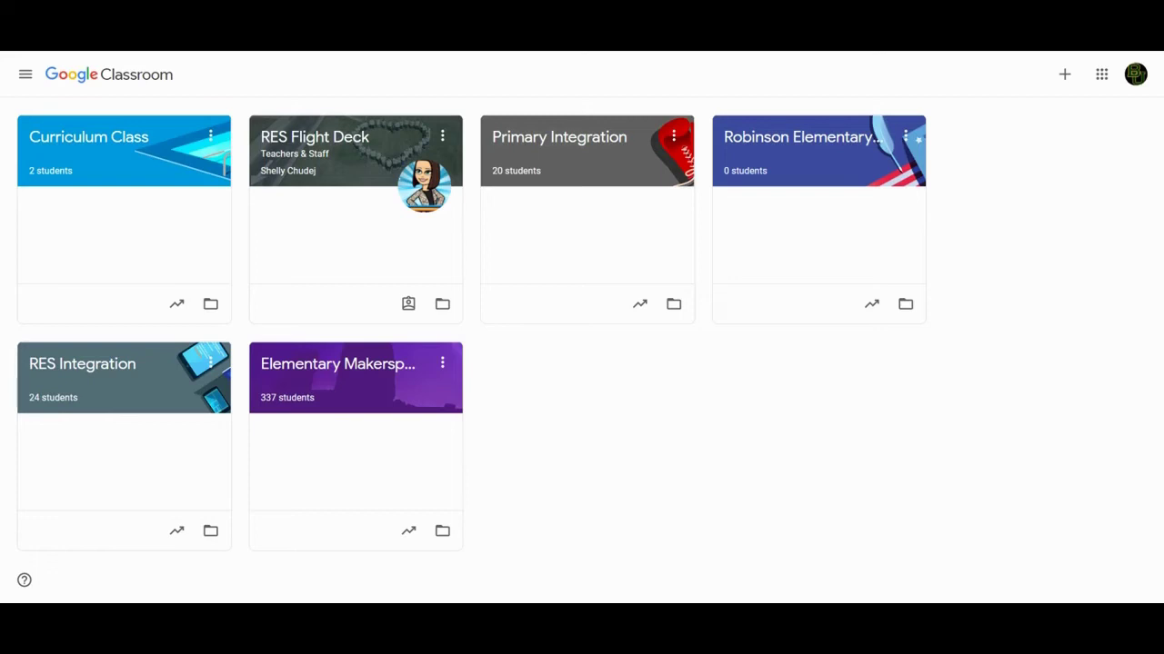
In Google Classroom, open Curriculum Class and start a stream announcement addressed only to the second student listed
{"action": "left_click", "coordinate": [106, 182]}
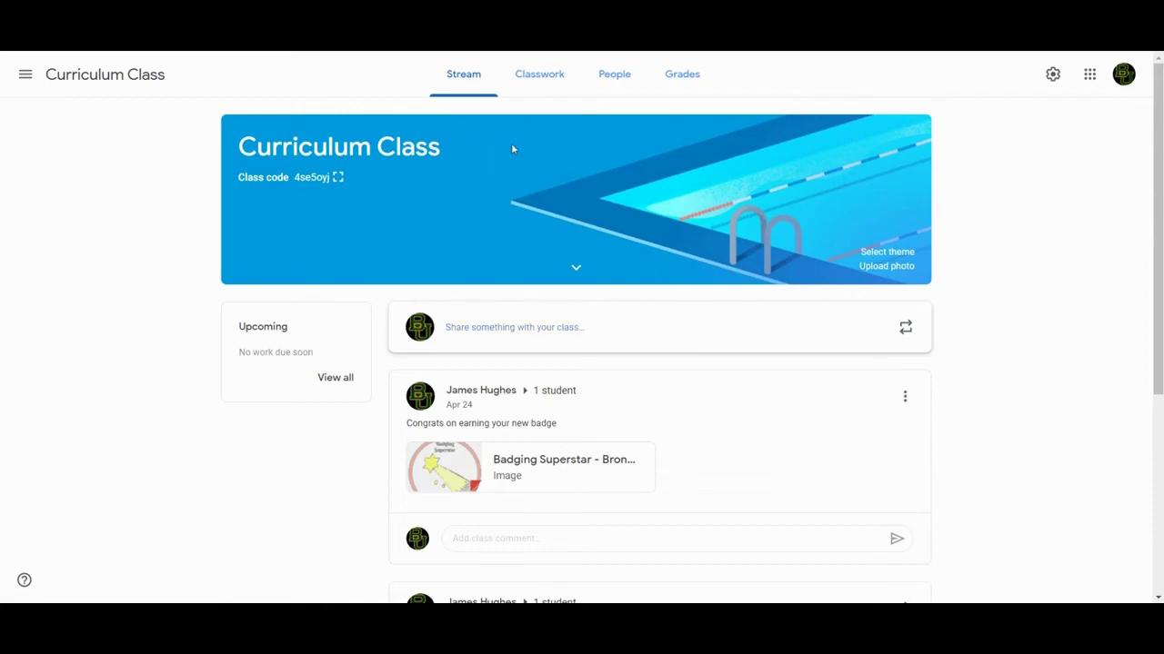
{"action": "left_click", "coordinate": [514, 337]}
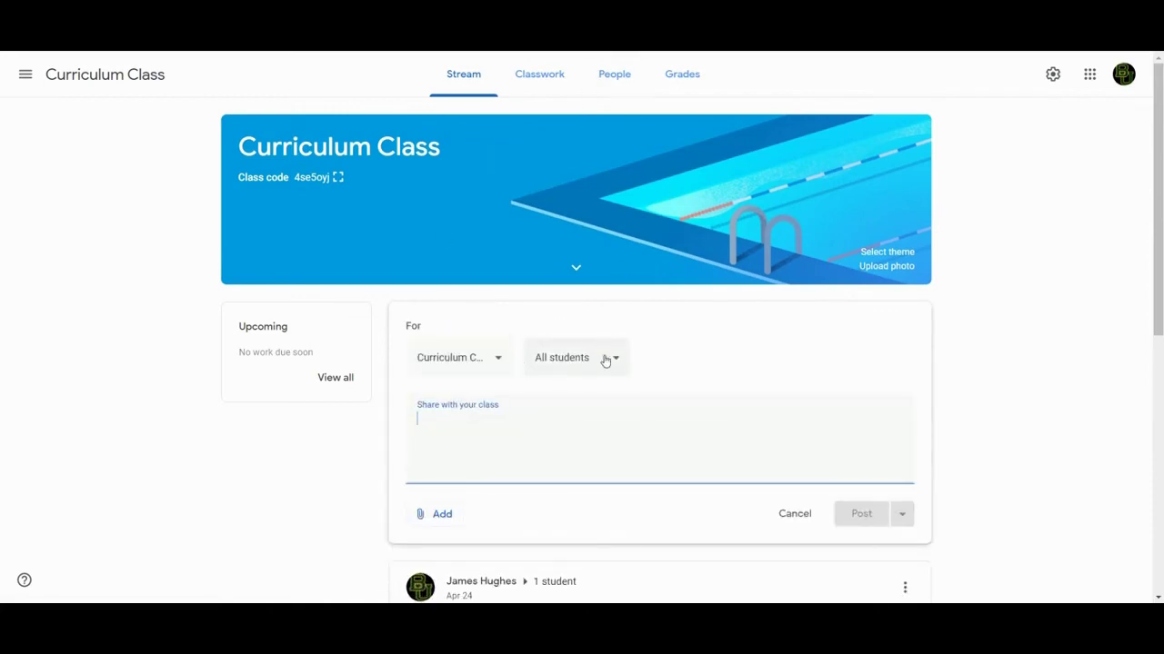
{"action": "left_click", "coordinate": [600, 366]}
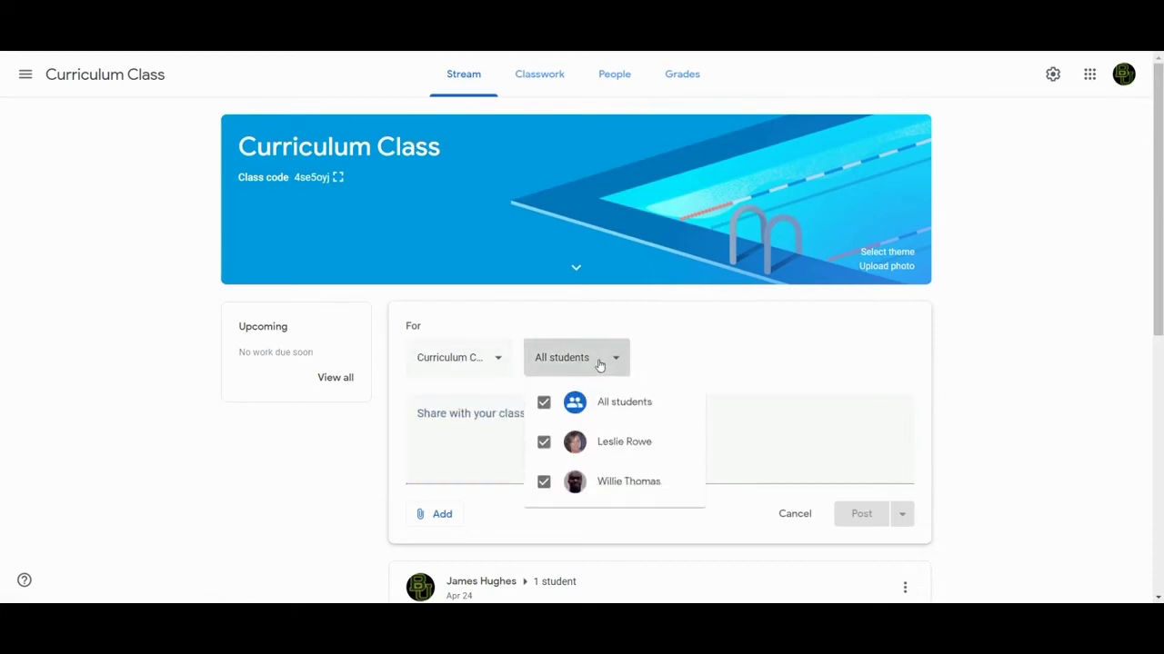
{"action": "left_click", "coordinate": [544, 402]}
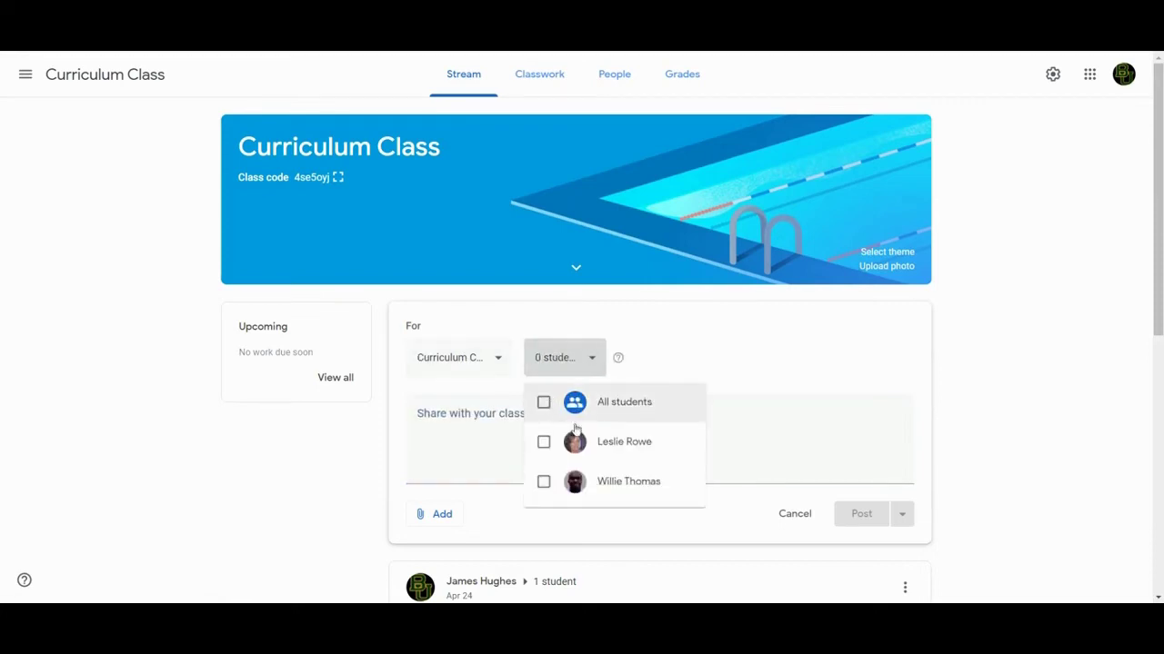
{"action": "left_click", "coordinate": [544, 483]}
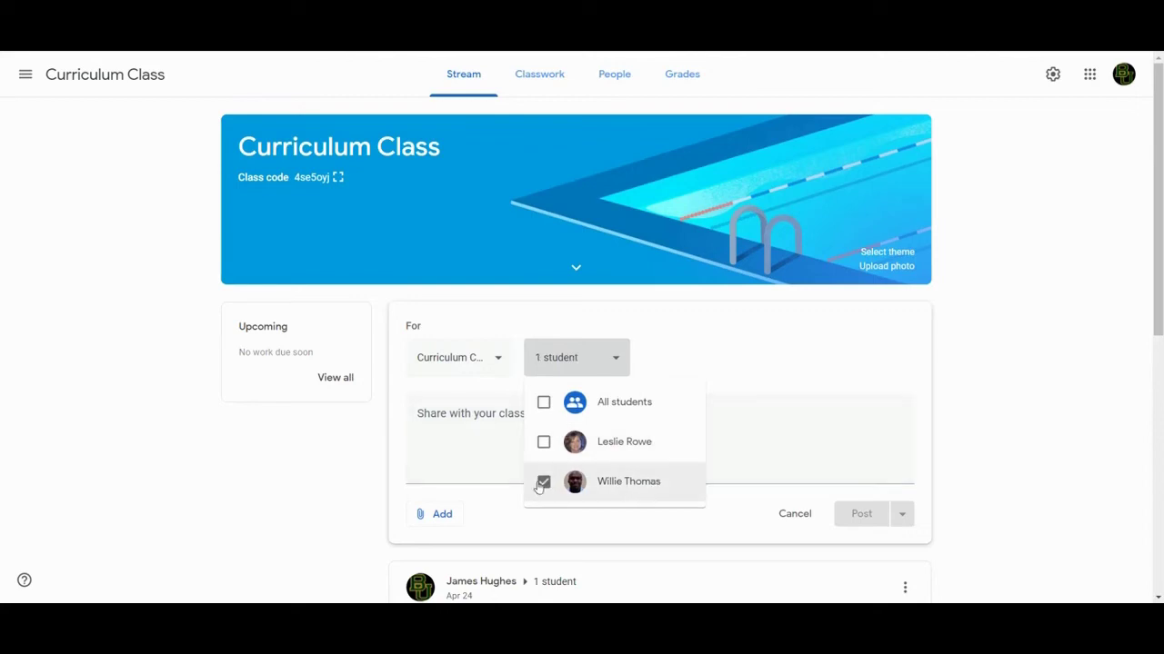
{"action": "left_click", "coordinate": [444, 517]}
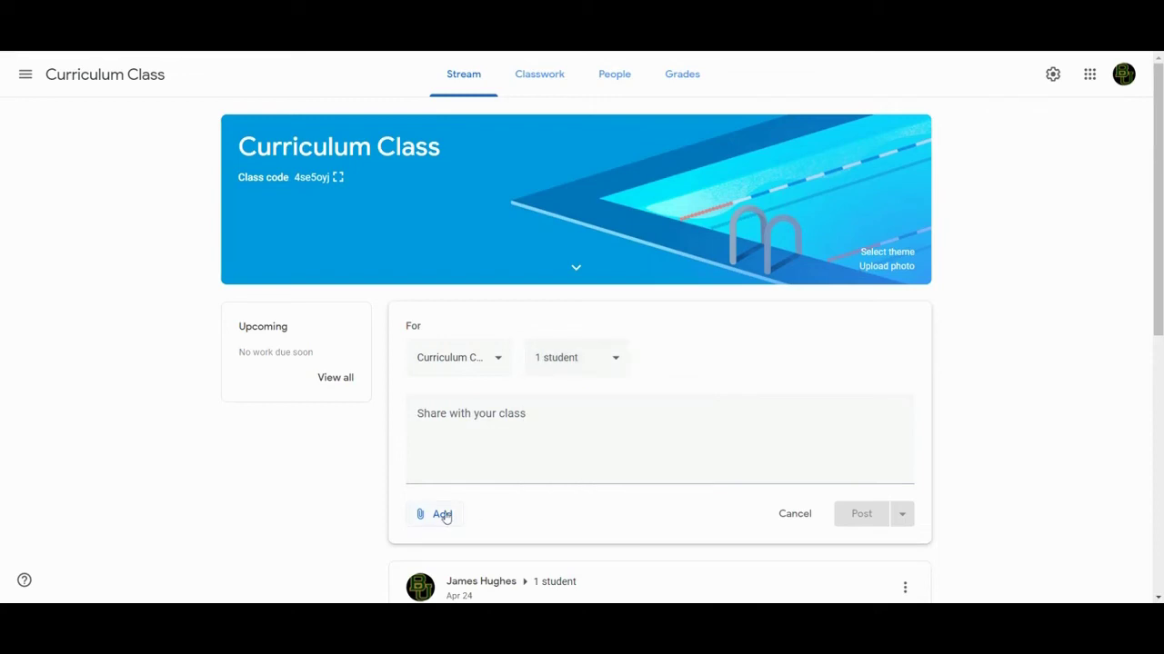
Attach "Badging Superstar - Bronze Medal.png" from the Badges Training > Badging Superstar folder in My Drive
{"action": "left_click", "coordinate": [444, 515]}
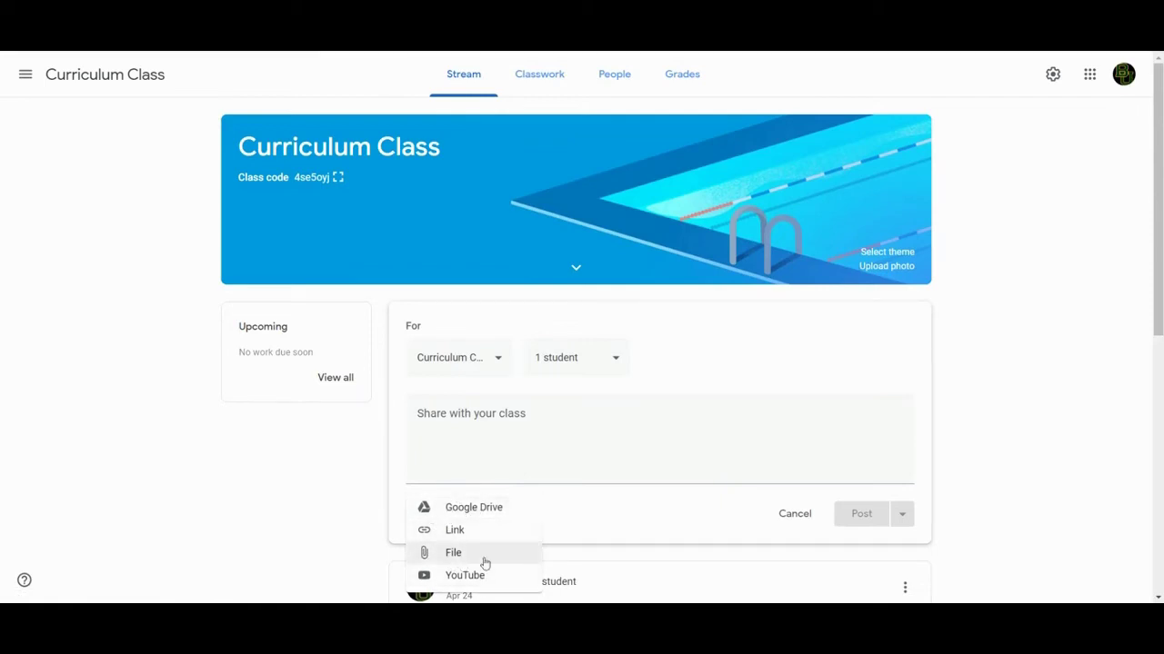
{"action": "left_click", "coordinate": [484, 509]}
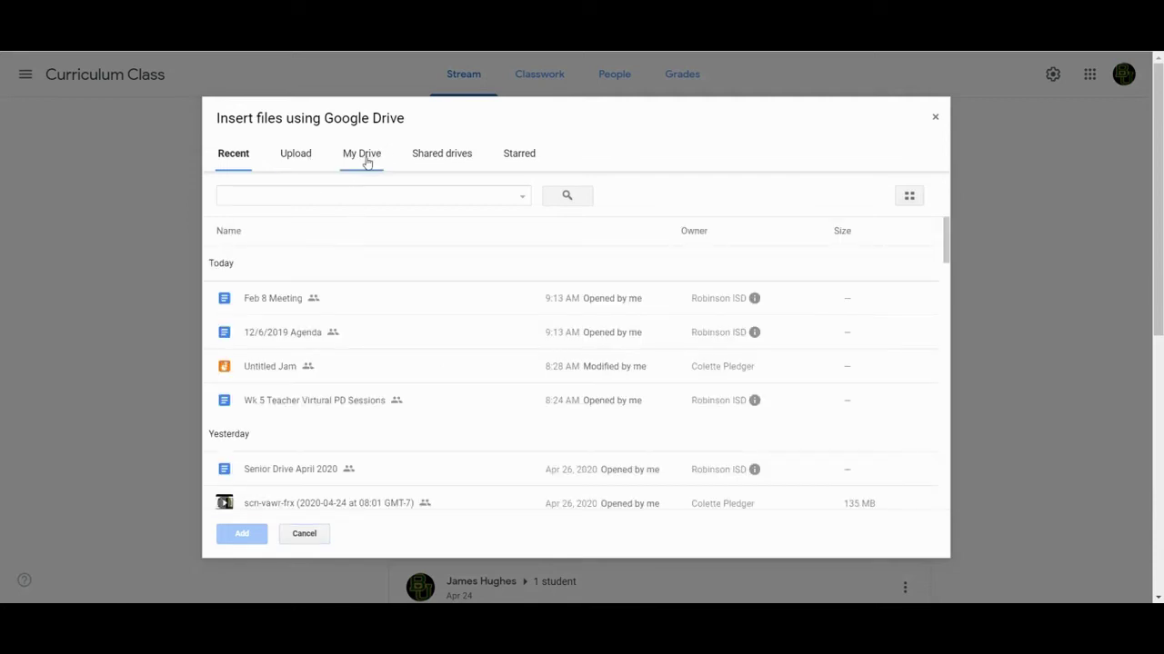
{"action": "left_click", "coordinate": [367, 160]}
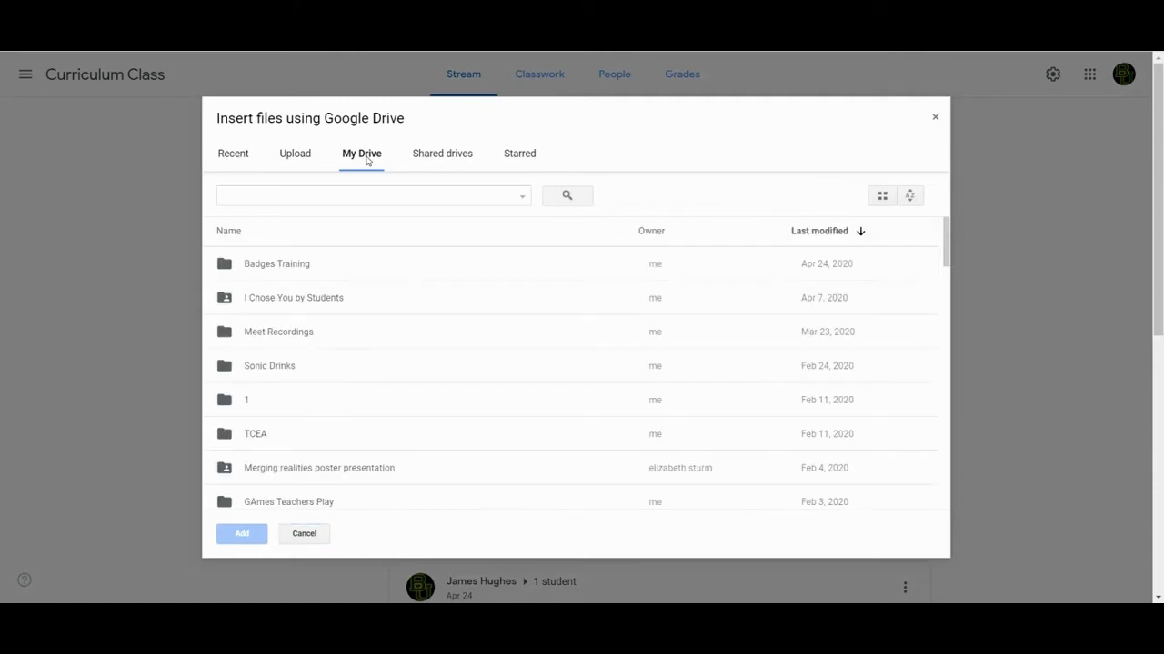
{"action": "double_click", "coordinate": [275, 264]}
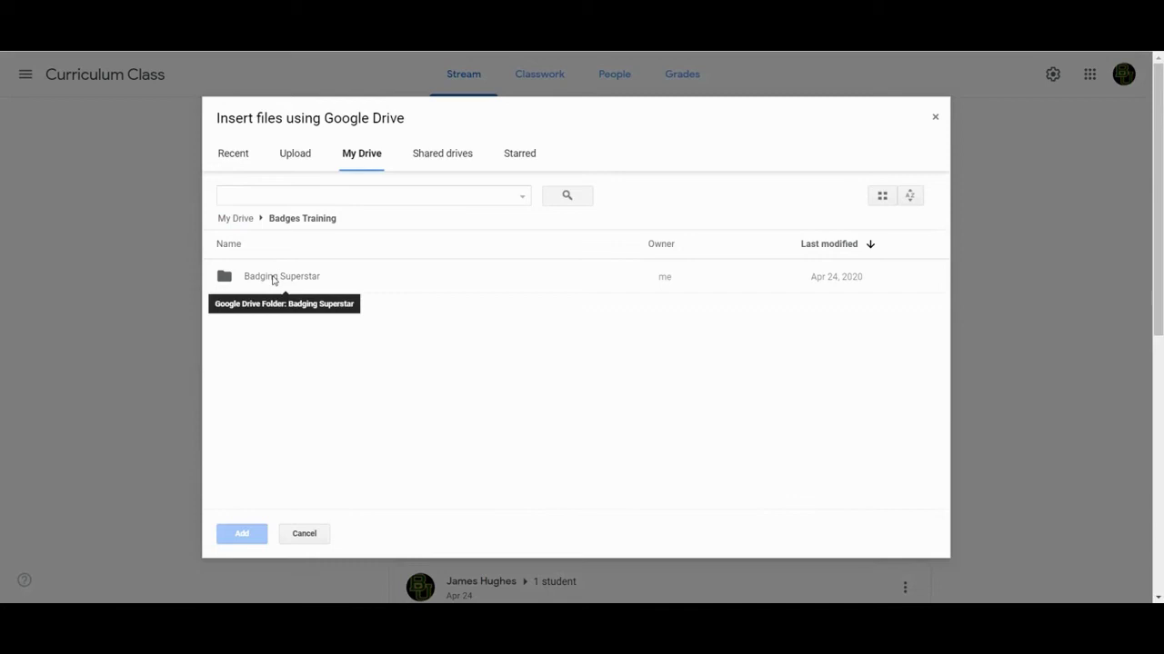
{"action": "double_click", "coordinate": [273, 277]}
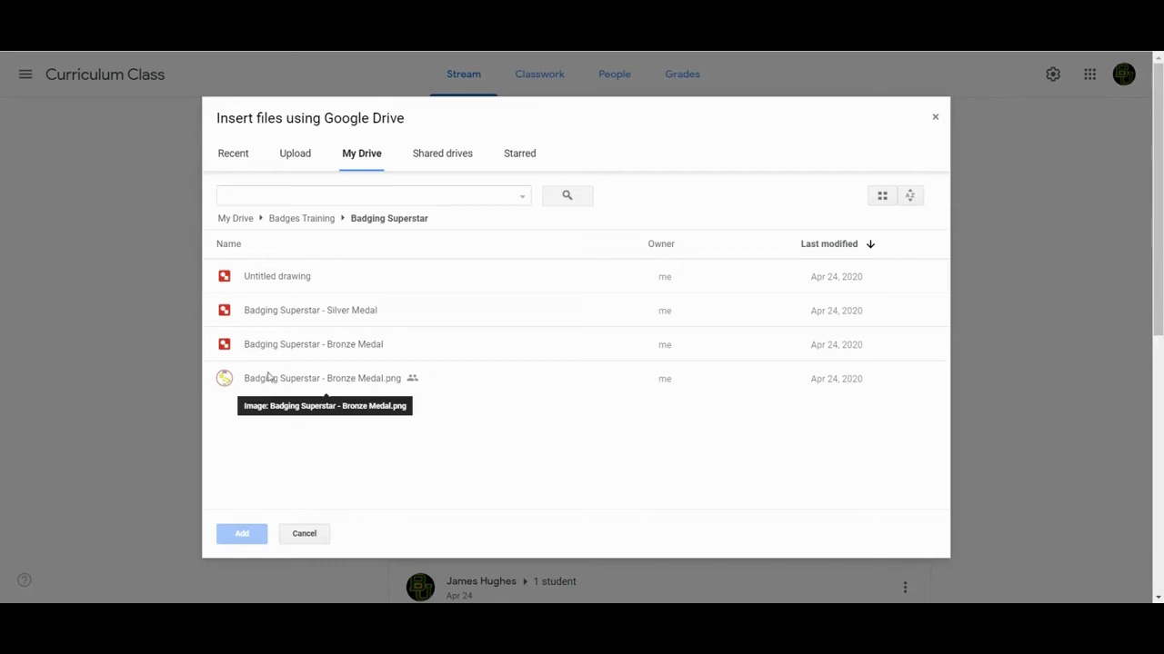
{"action": "double_click", "coordinate": [241, 384]}
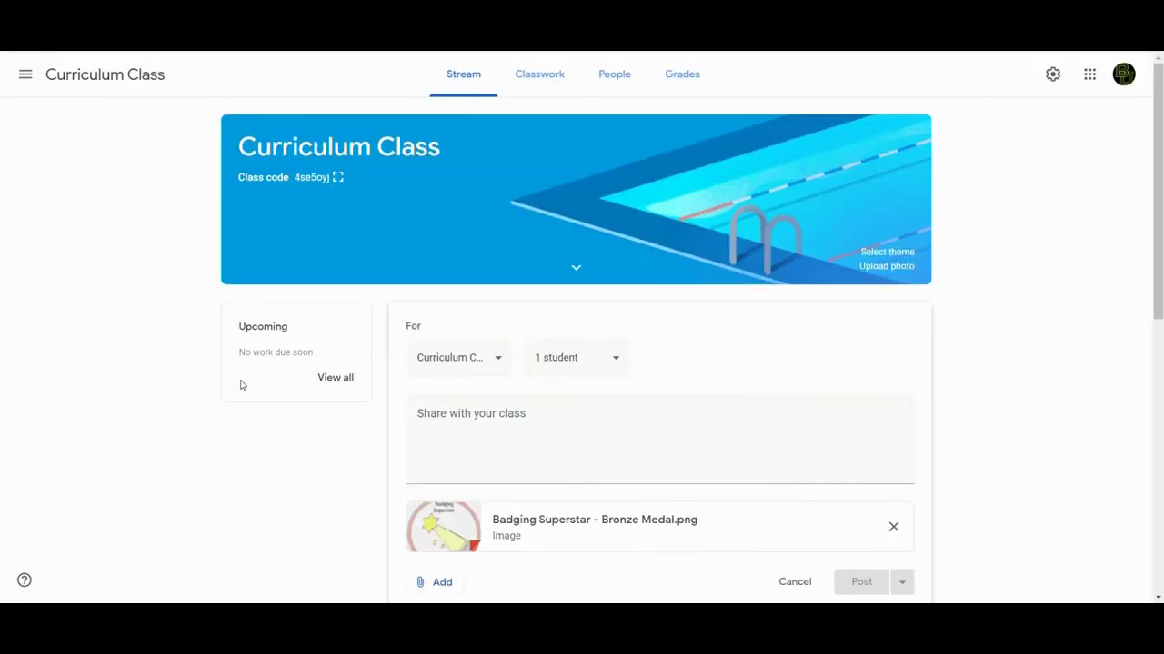
Enter the message "Good job" in the announcement and post it with the attached badge
{"action": "scroll", "coordinate": [540, 446], "scroll_direction": "down", "scroll_amount": 1}
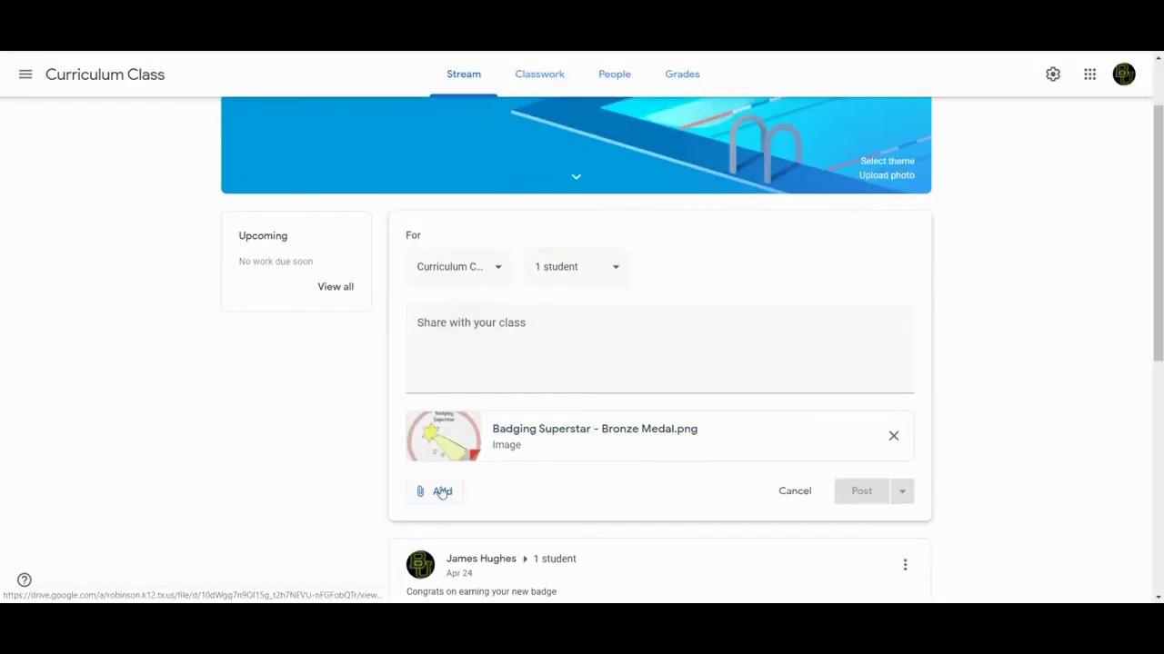
{"action": "left_click", "coordinate": [532, 341]}
{"action": "type", "text": "Good job"}
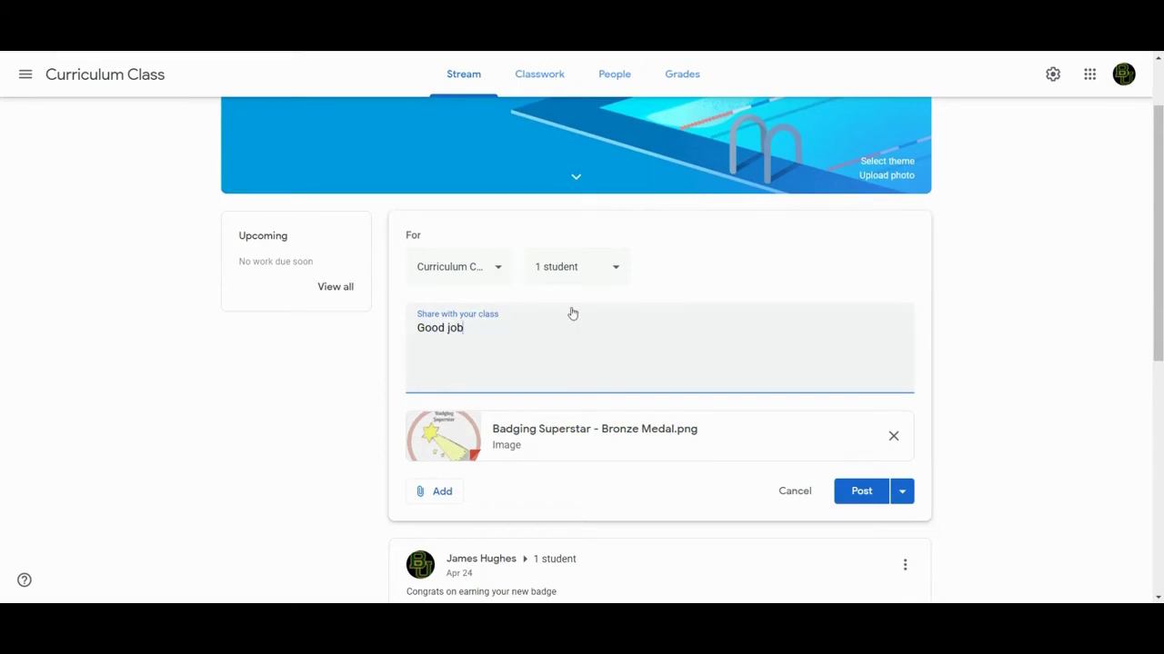
{"action": "left_click", "coordinate": [859, 500]}
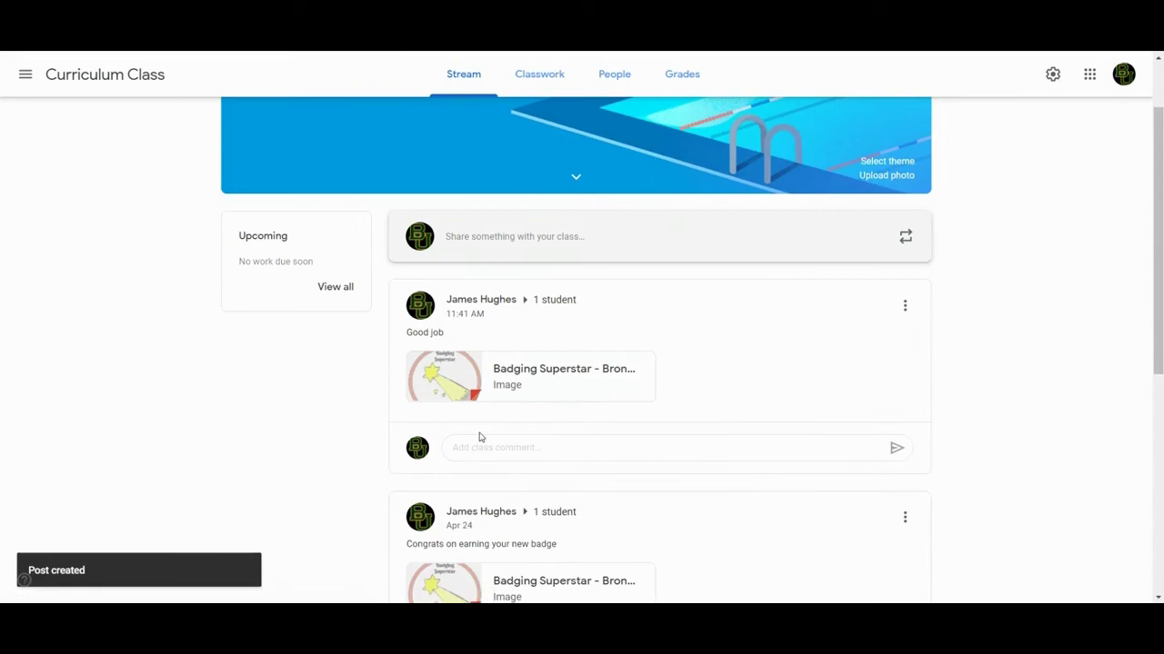
Check which student received the Apr 24 "Congrats on earning your new badge" post, closing the recipient list again
{"action": "scroll", "coordinate": [305, 496], "scroll_direction": "down", "scroll_amount": 3}
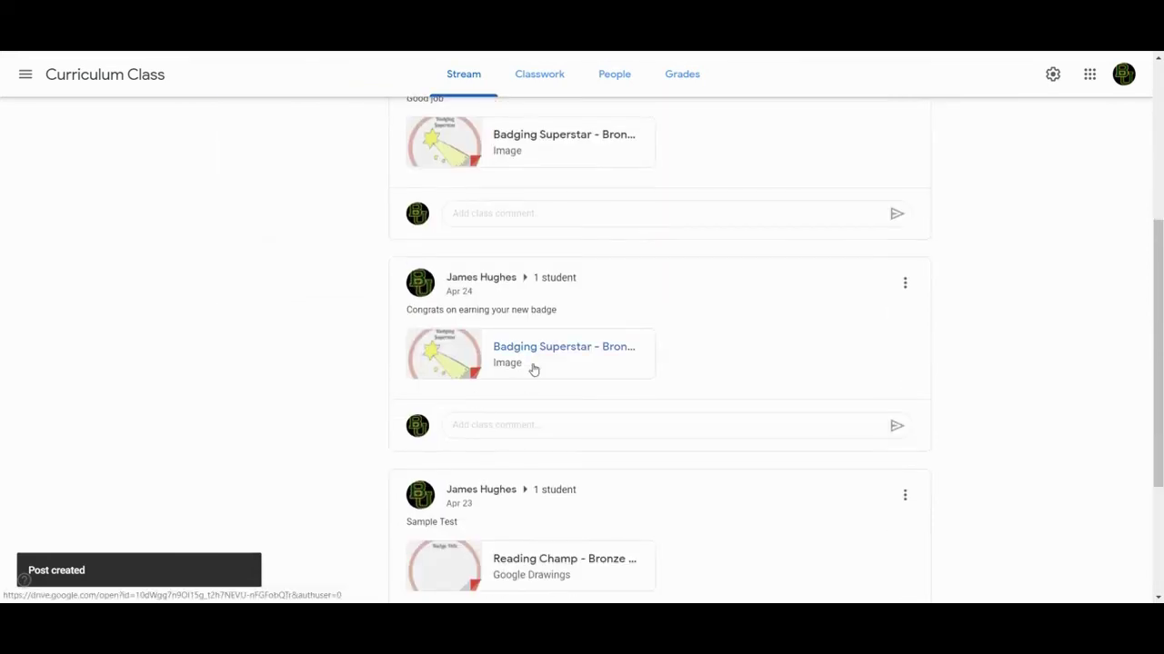
{"action": "left_click", "coordinate": [557, 279]}
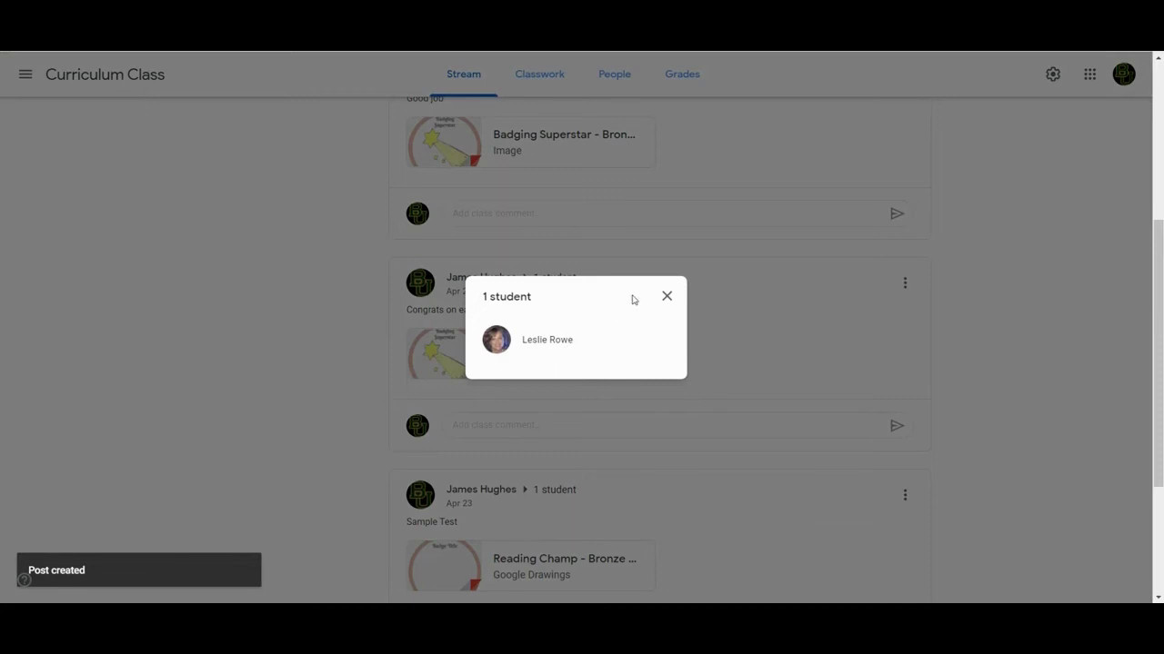
{"action": "left_click", "coordinate": [669, 298]}
{"action": "scroll", "coordinate": [643, 247], "scroll_direction": "up", "scroll_amount": 2}
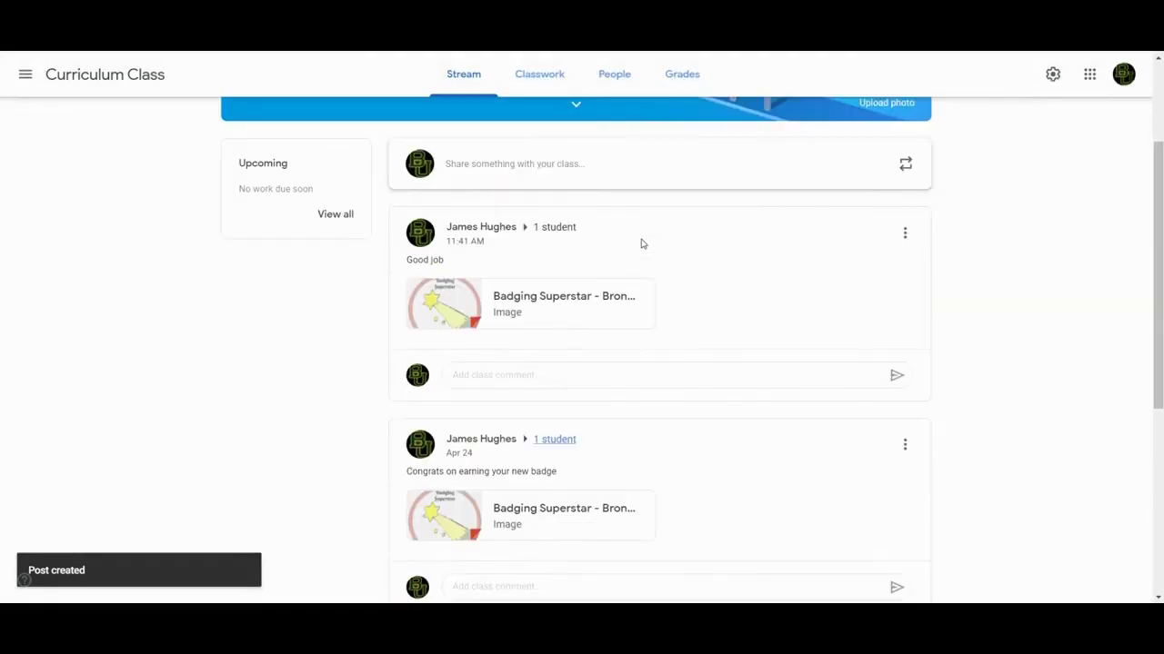
Check which student received the new "Good job" post, closing the recipient list again
{"action": "left_click", "coordinate": [555, 227]}
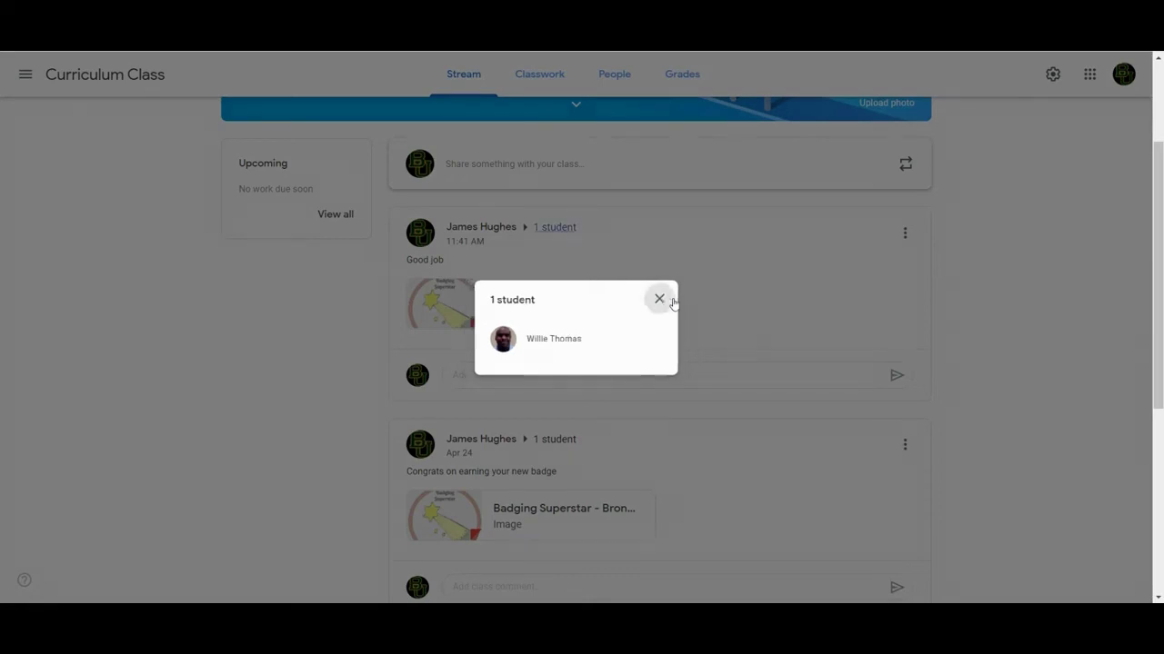
{"action": "left_click", "coordinate": [669, 299]}
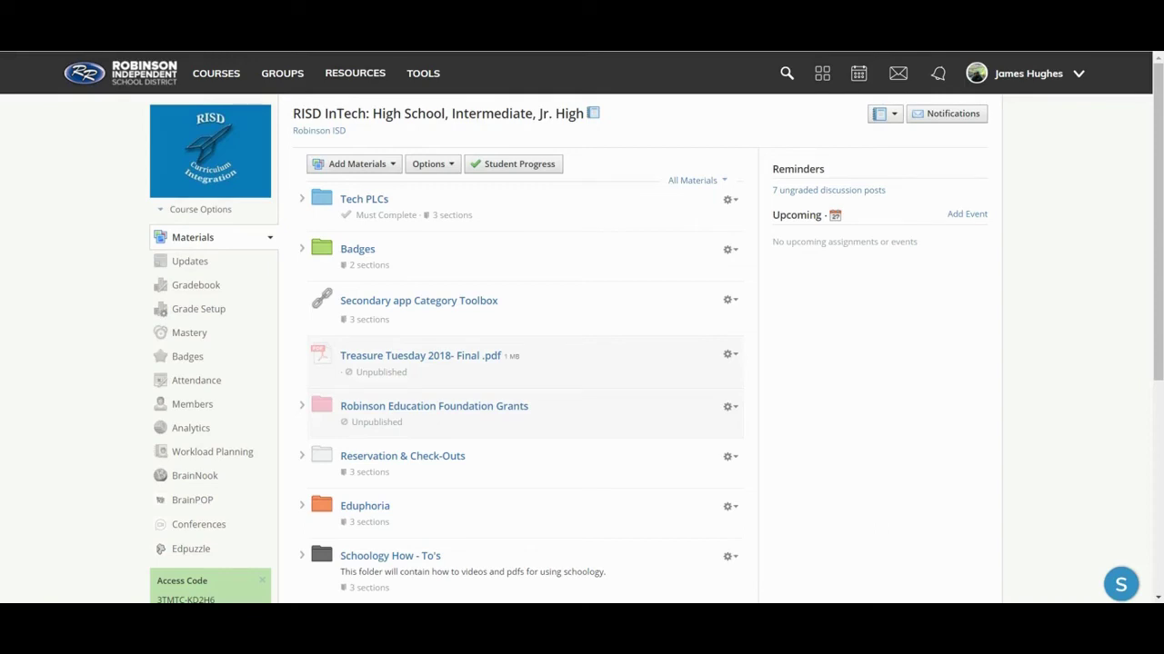
In Schoology, open the Badges page of the RISD InTech course and look across all of its badge columns
{"action": "left_click", "coordinate": [189, 357]}
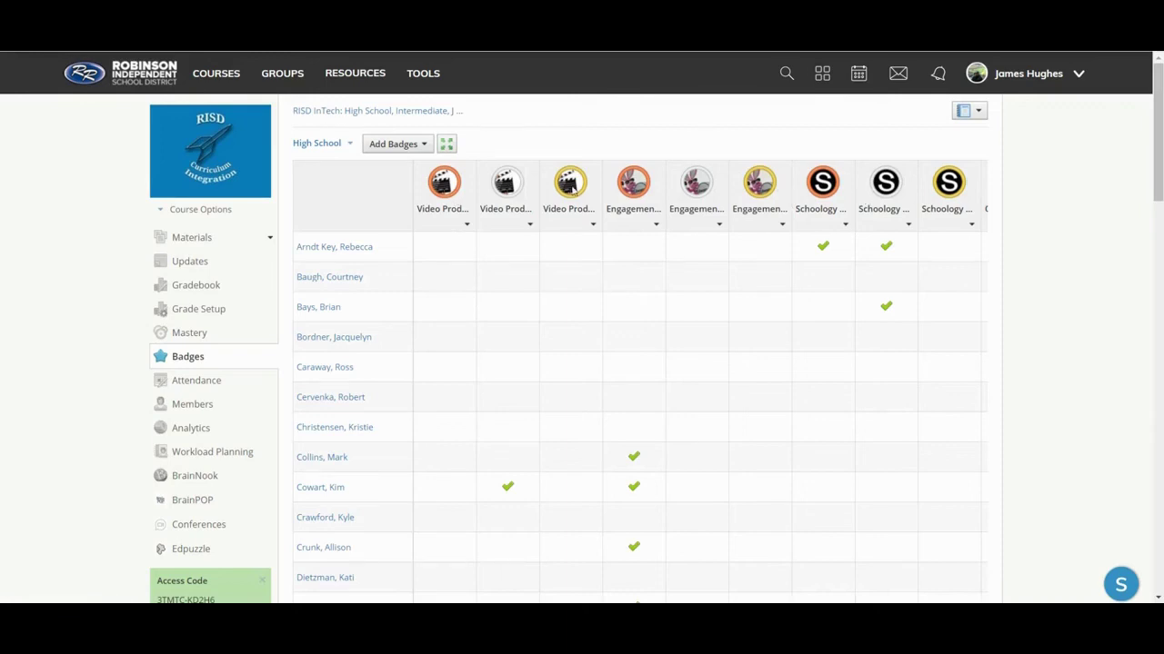
{"action": "scroll", "coordinate": [845, 210], "scroll_direction": "right", "scroll_amount": 6}
{"action": "scroll", "coordinate": [844, 210], "scroll_direction": "left", "scroll_amount": 2}
{"action": "scroll", "coordinate": [845, 210], "scroll_direction": "left", "scroll_amount": 4}
Look through the ready-made Schoology Badges that can be added to the course, cancelling without adding any
{"action": "left_click", "coordinate": [418, 148]}
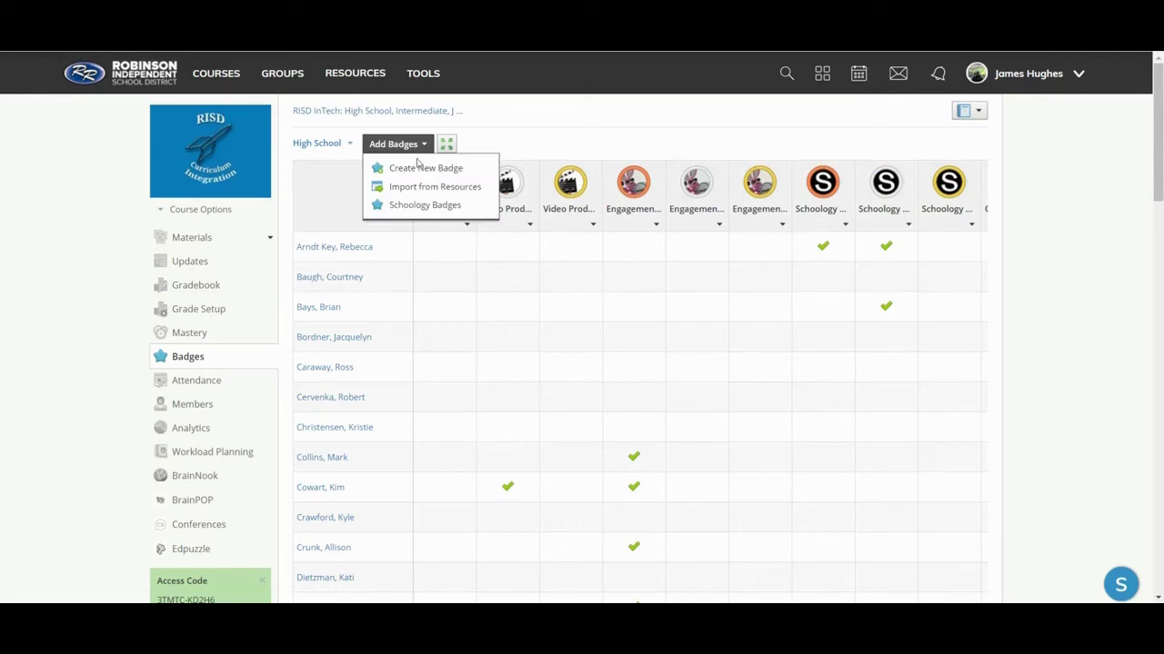
{"action": "left_click", "coordinate": [412, 208]}
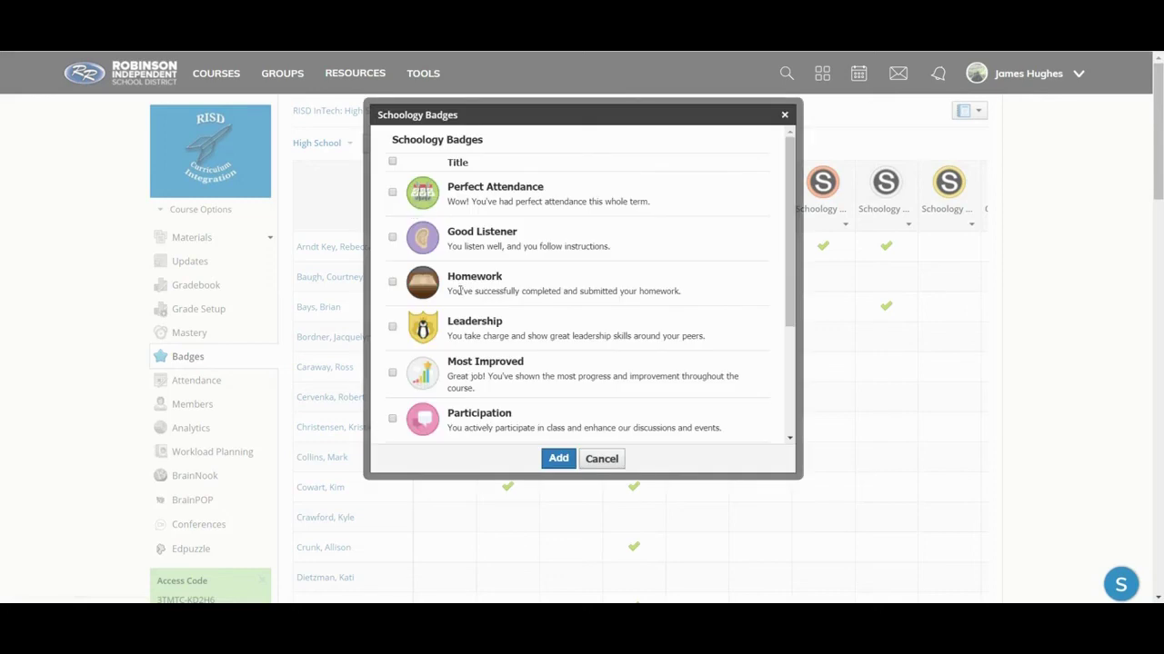
{"action": "scroll", "coordinate": [459, 290], "scroll_direction": "down", "scroll_amount": 3}
{"action": "scroll", "coordinate": [459, 291], "scroll_direction": "up", "scroll_amount": 3}
{"action": "left_click", "coordinate": [600, 462]}
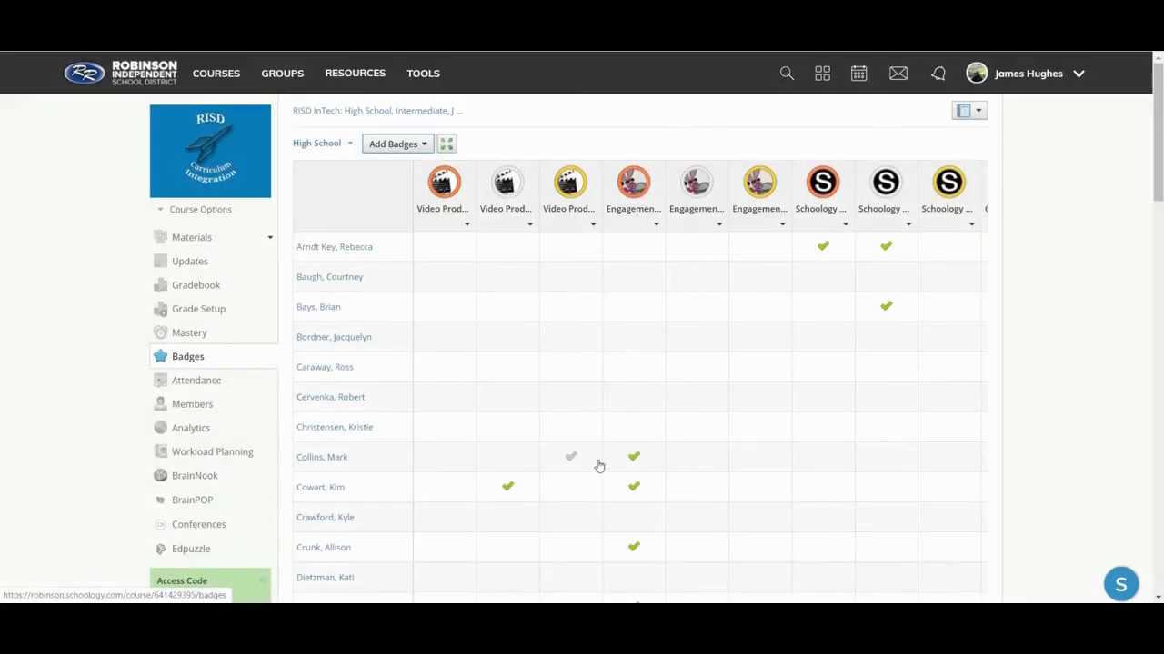
Start a new badge titled "Badging Superstar - Bronze" with the message "For attending the badging PD session" and an orange color
{"action": "left_click", "coordinate": [422, 144]}
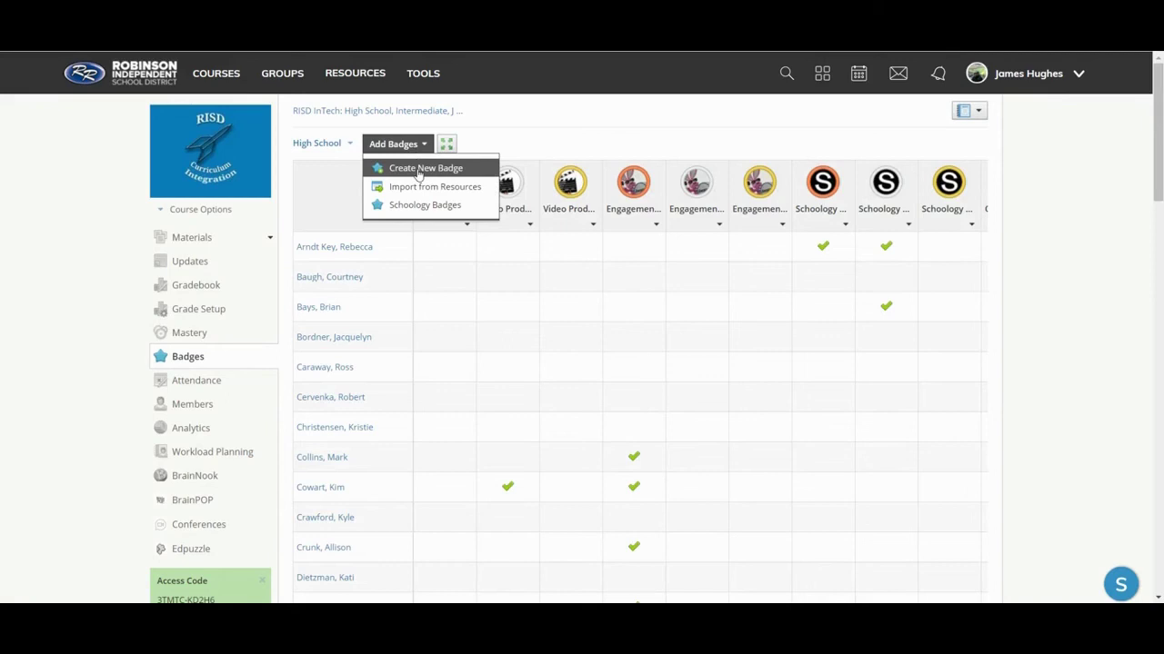
{"action": "left_click", "coordinate": [419, 171]}
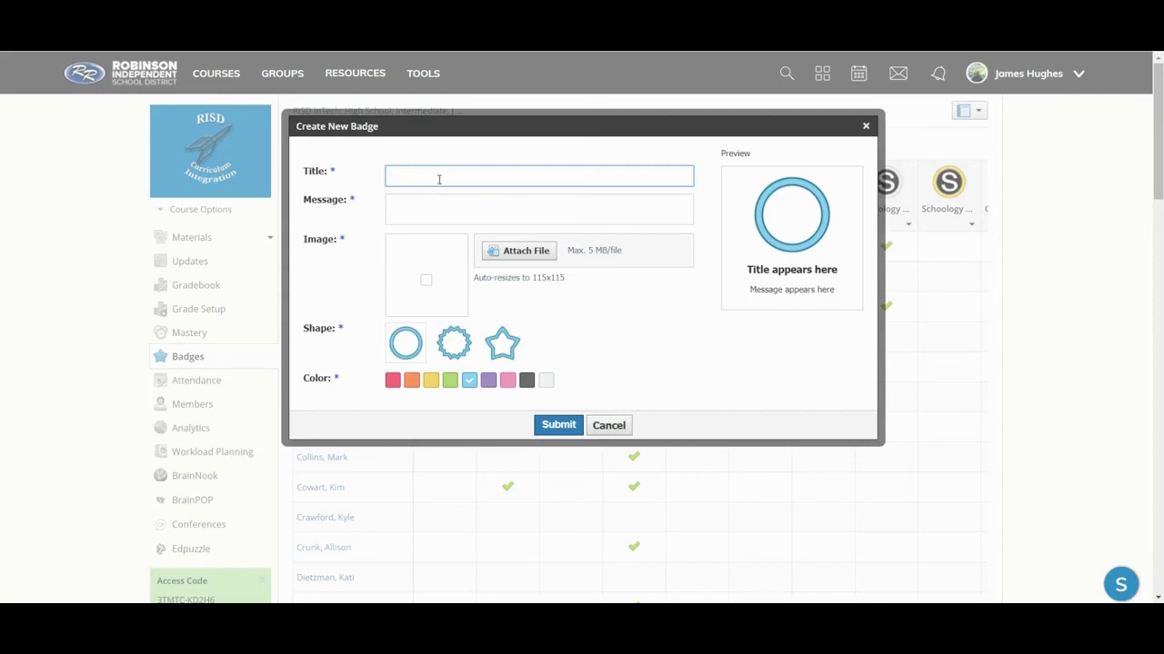
{"action": "type", "text": "B"}
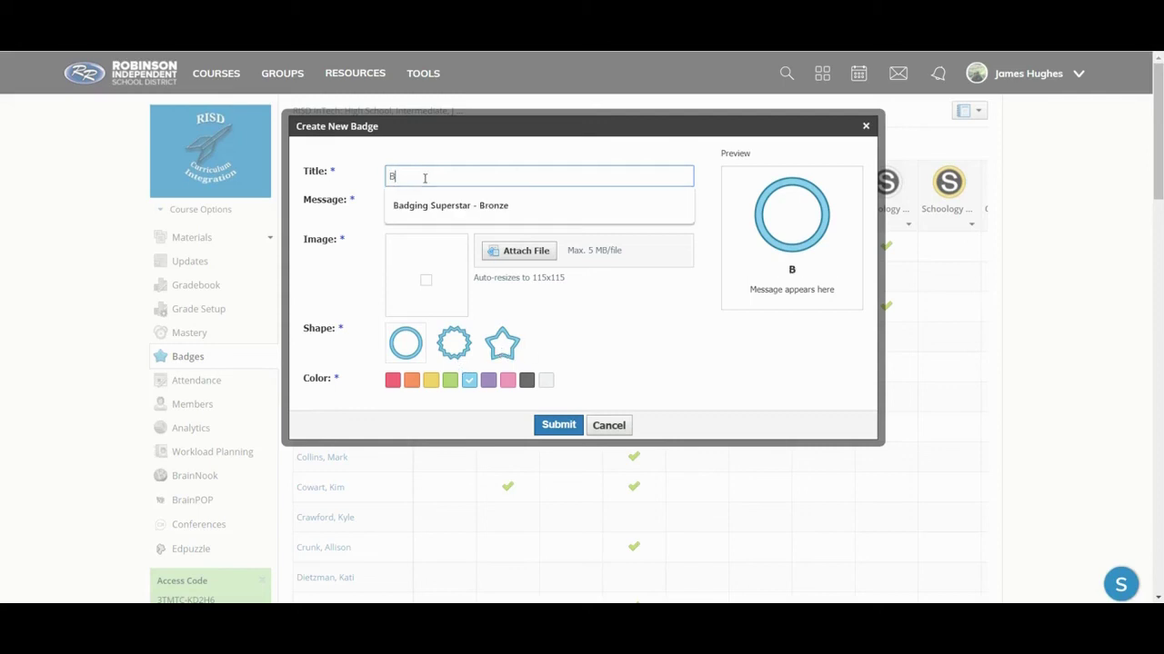
{"action": "type", "text": "adging Superstar - Bronze"}
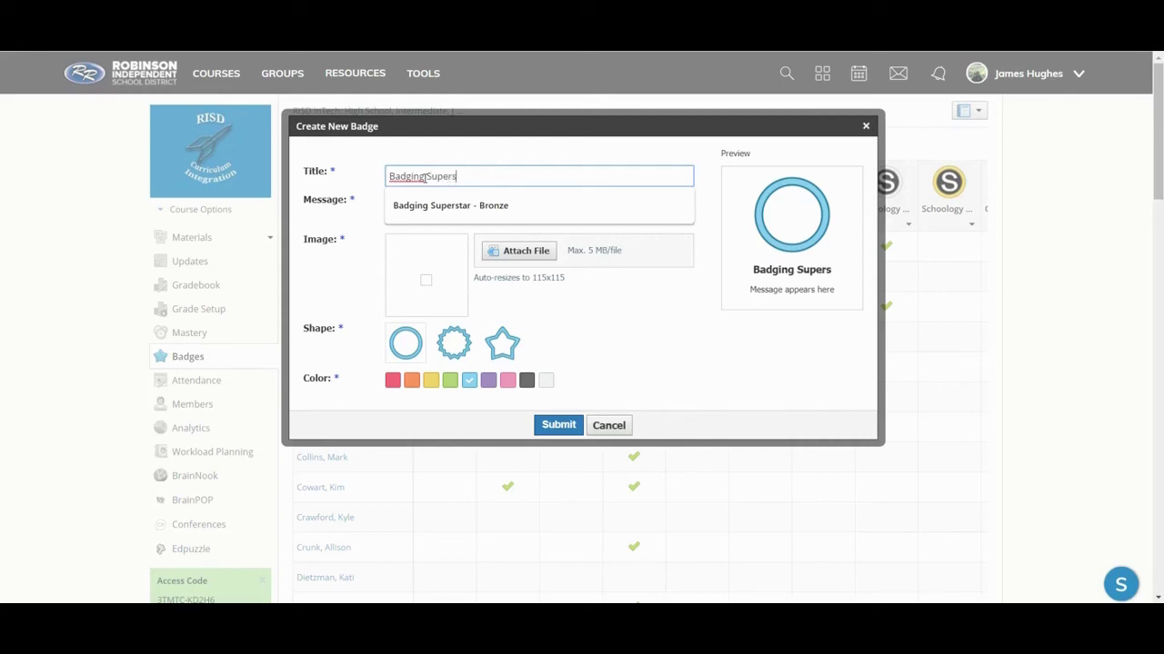
{"action": "left_click", "coordinate": [484, 204]}
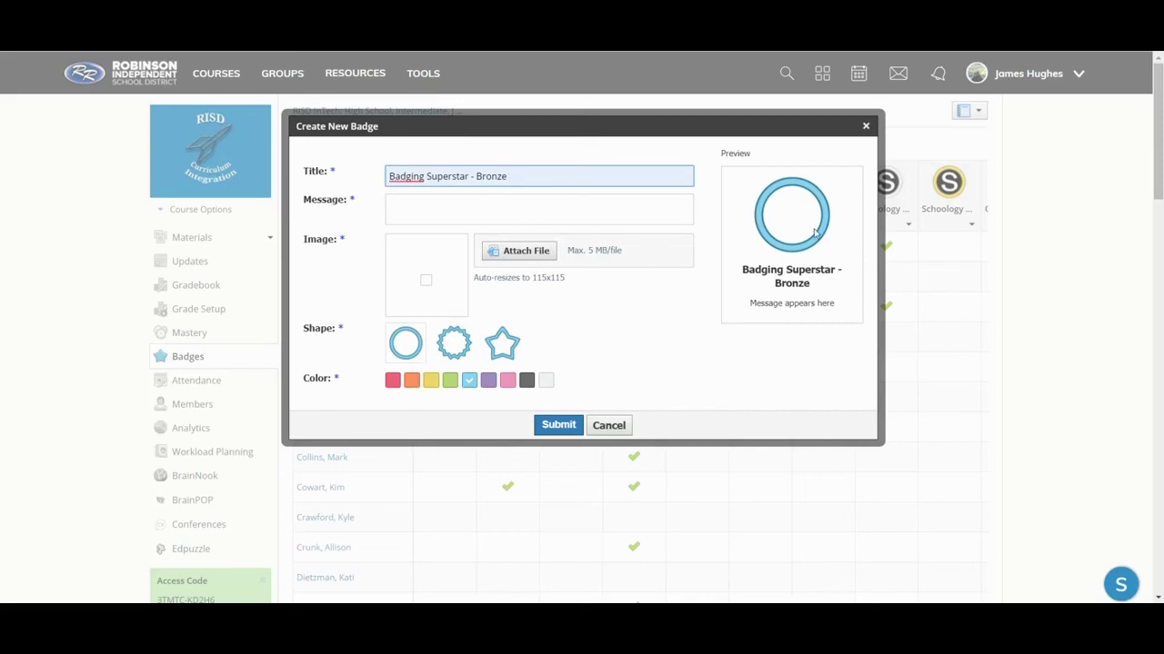
{"action": "left_click", "coordinate": [494, 216]}
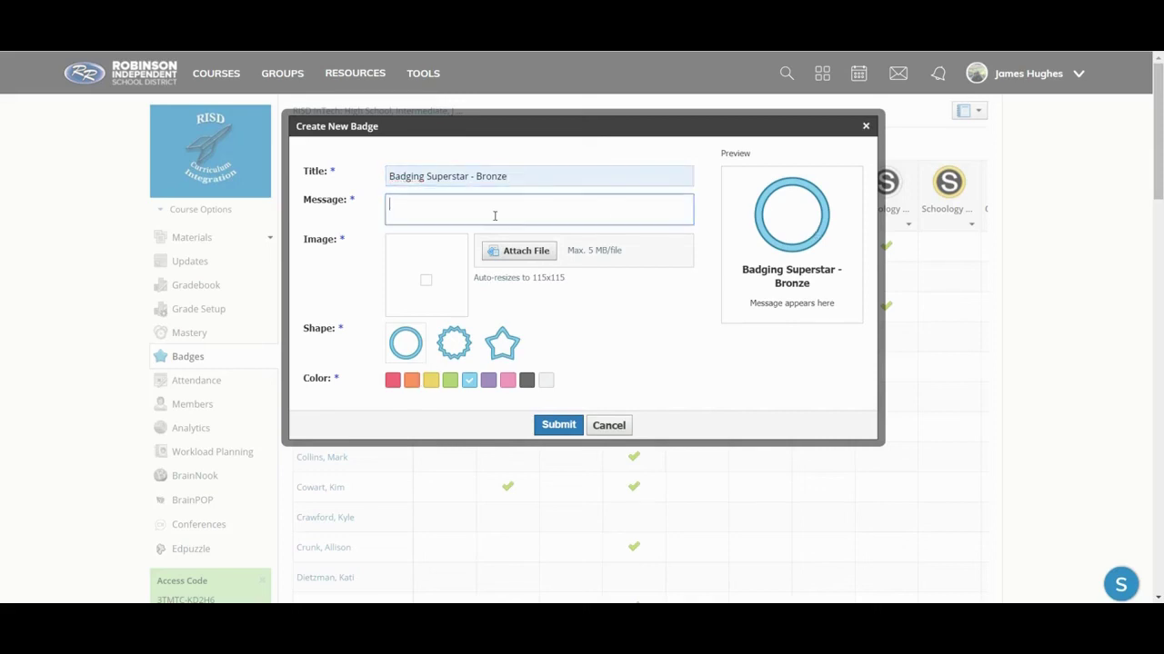
{"action": "type", "text": "For attending the "}
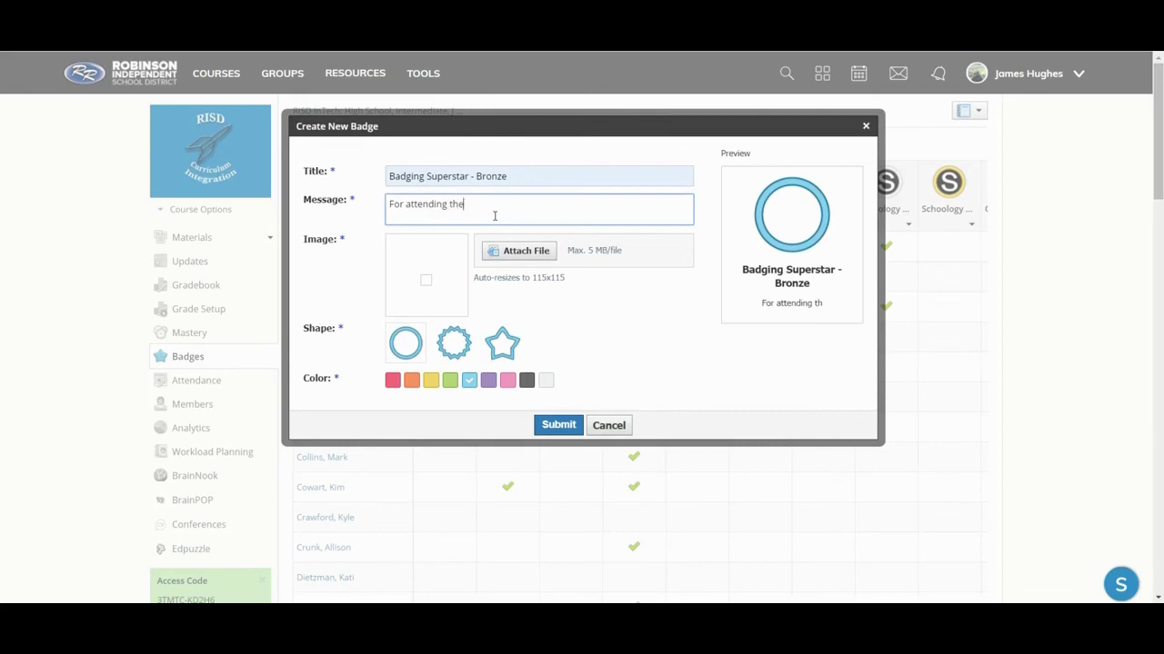
{"action": "type", "text": "badging PD session"}
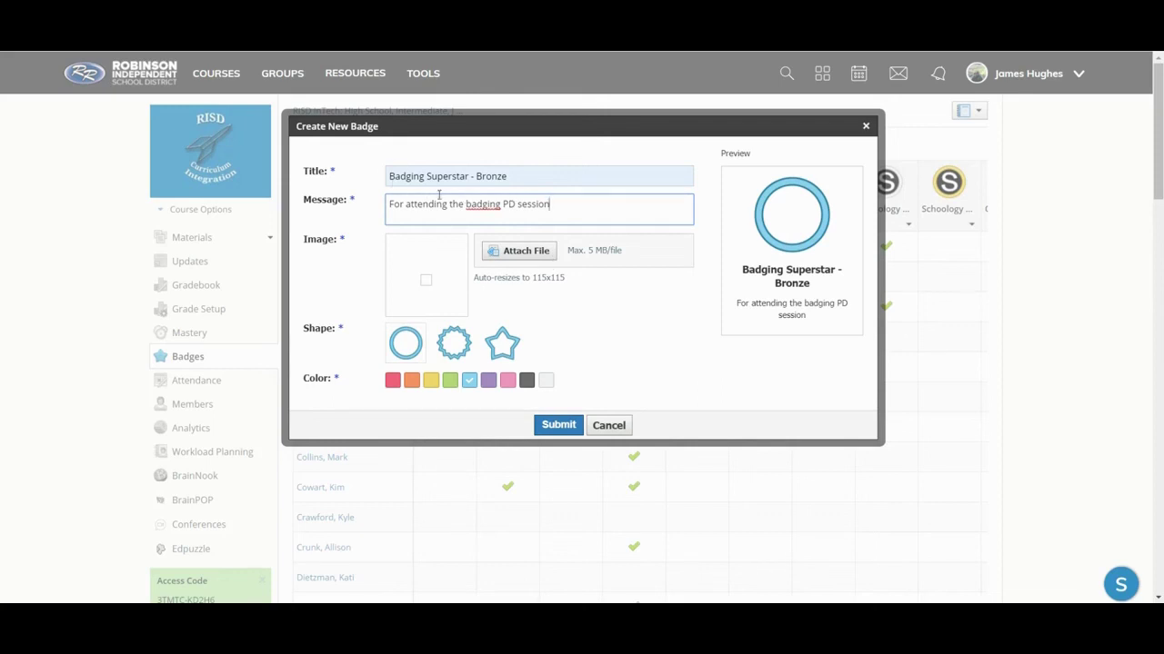
{"action": "left_click", "coordinate": [414, 384]}
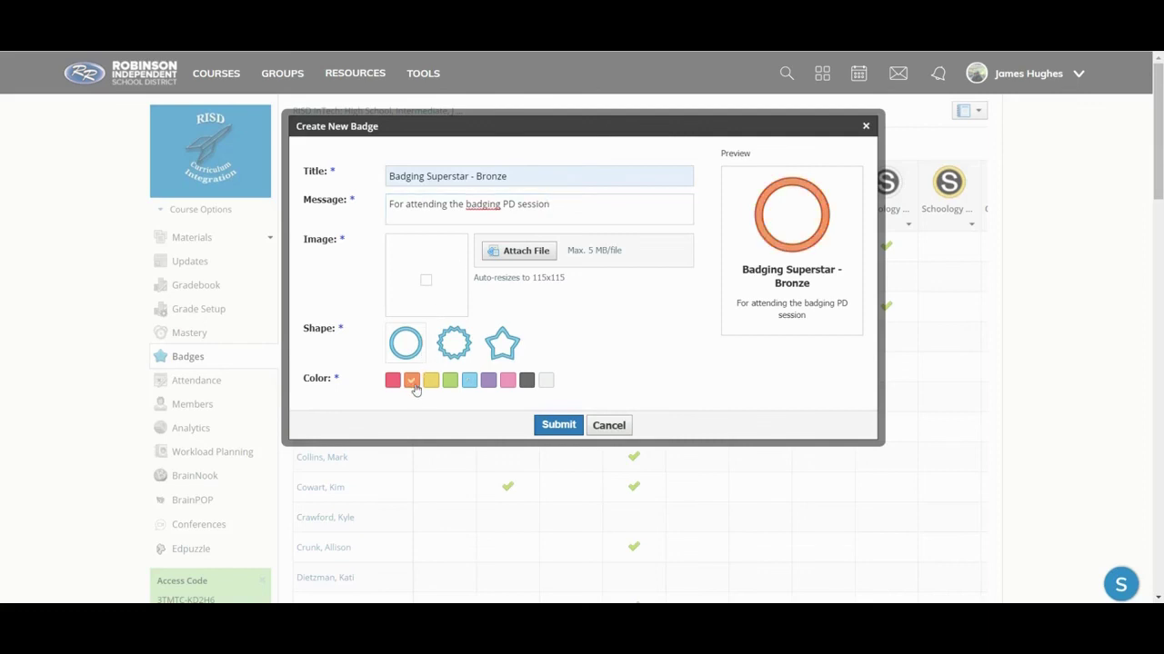
Attach "Badging Superstar - Bronze Medal.png" from My Drive > Badges Training > Badging Superstar on Google Drive File Stream and submit the badge
{"action": "left_click", "coordinate": [535, 252]}
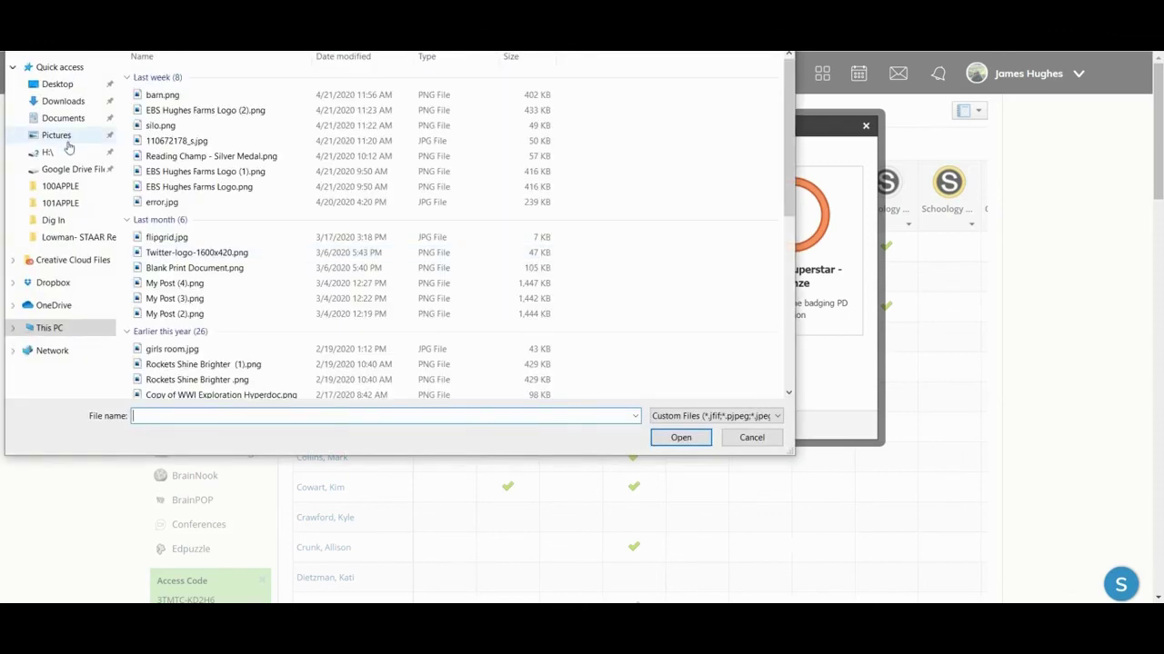
{"action": "left_click", "coordinate": [90, 171]}
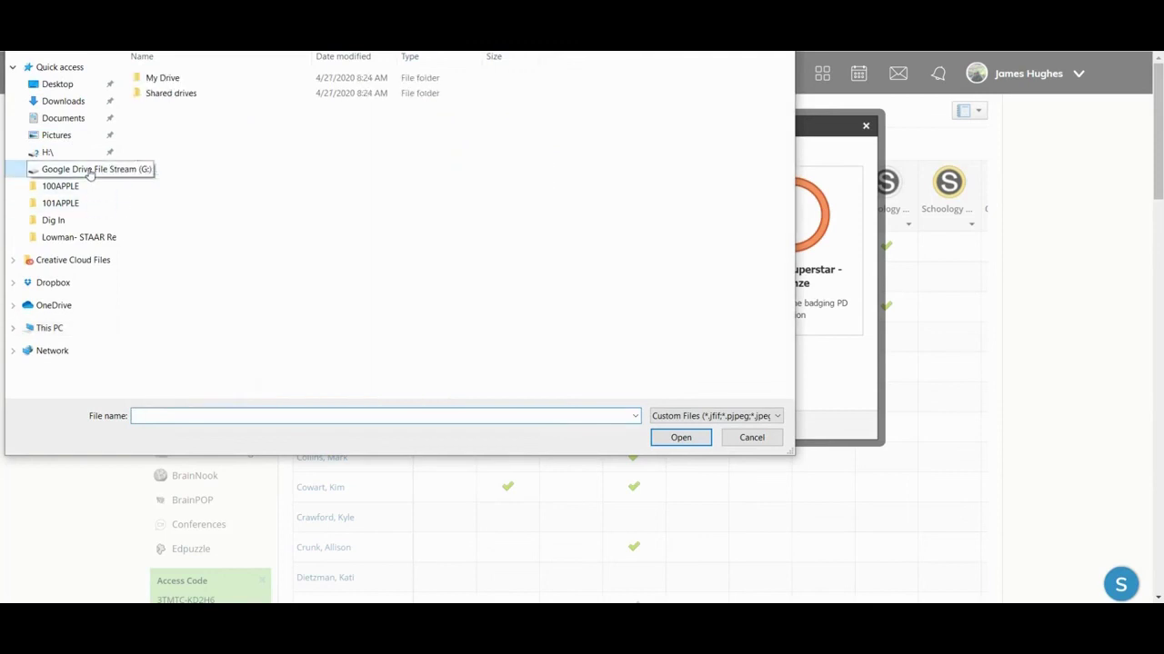
{"action": "left_click", "coordinate": [162, 82]}
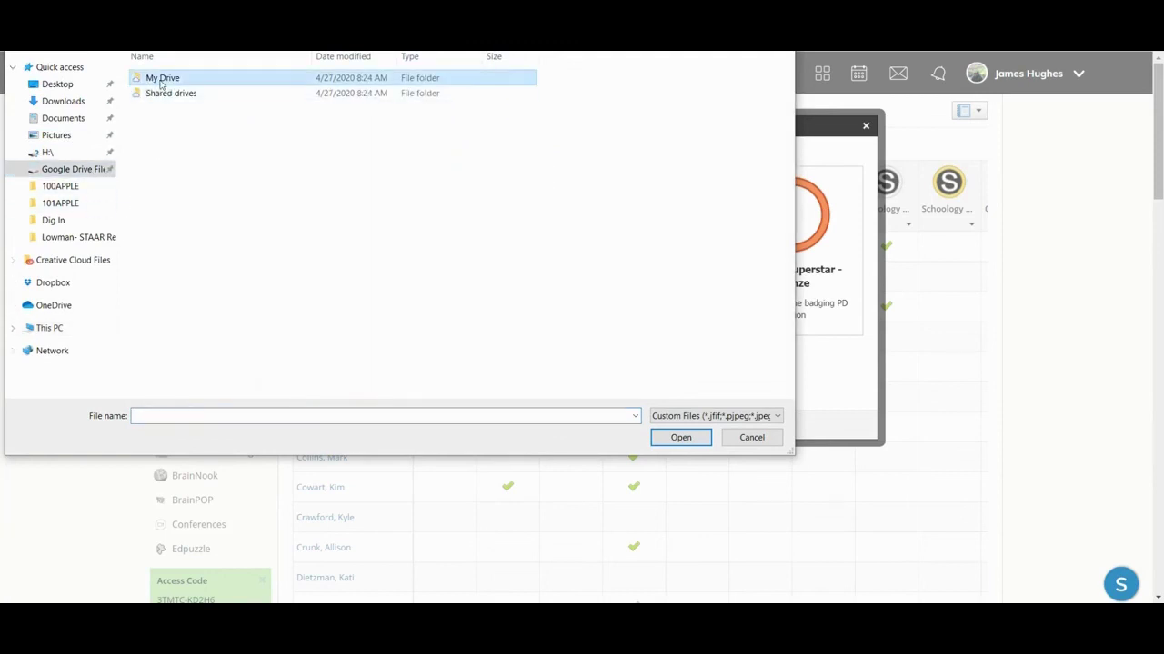
{"action": "double_click", "coordinate": [162, 80]}
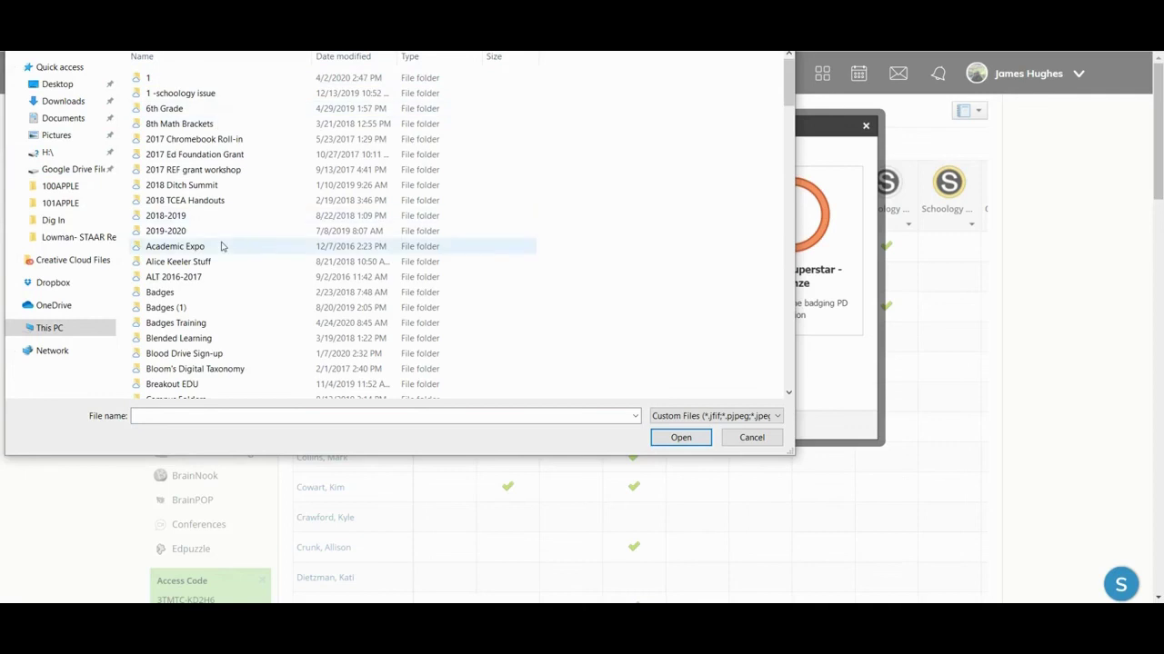
{"action": "scroll", "coordinate": [221, 243], "scroll_direction": "down", "scroll_amount": 1}
{"action": "double_click", "coordinate": [190, 292]}
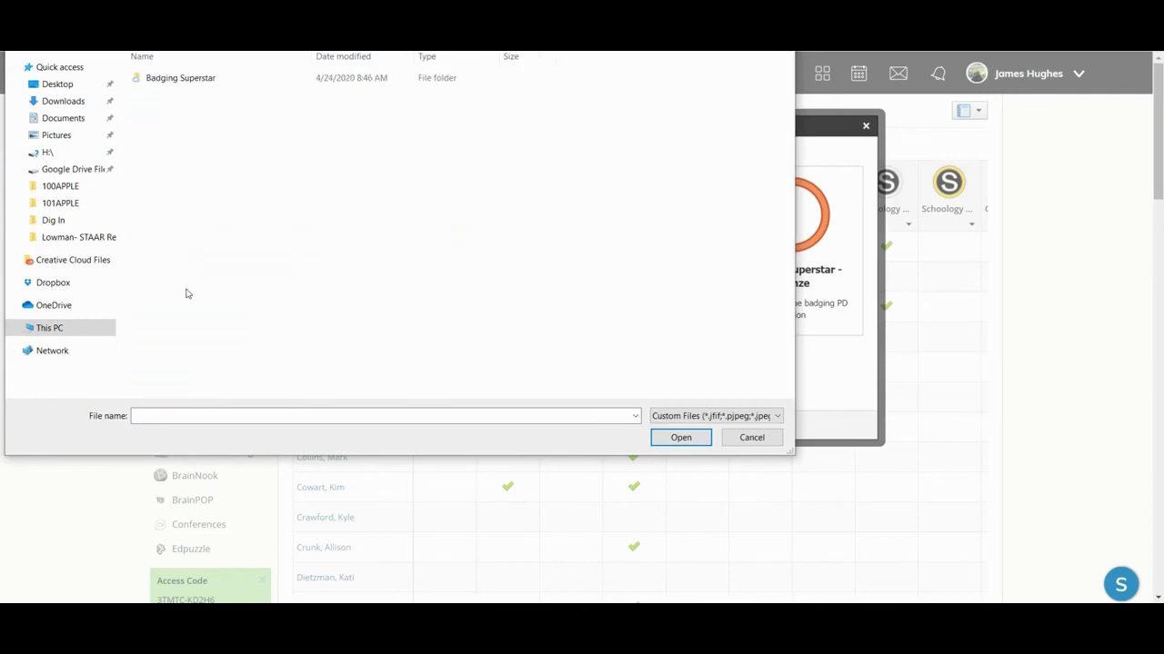
{"action": "left_click", "coordinate": [199, 84]}
{"action": "double_click", "coordinate": [199, 83]}
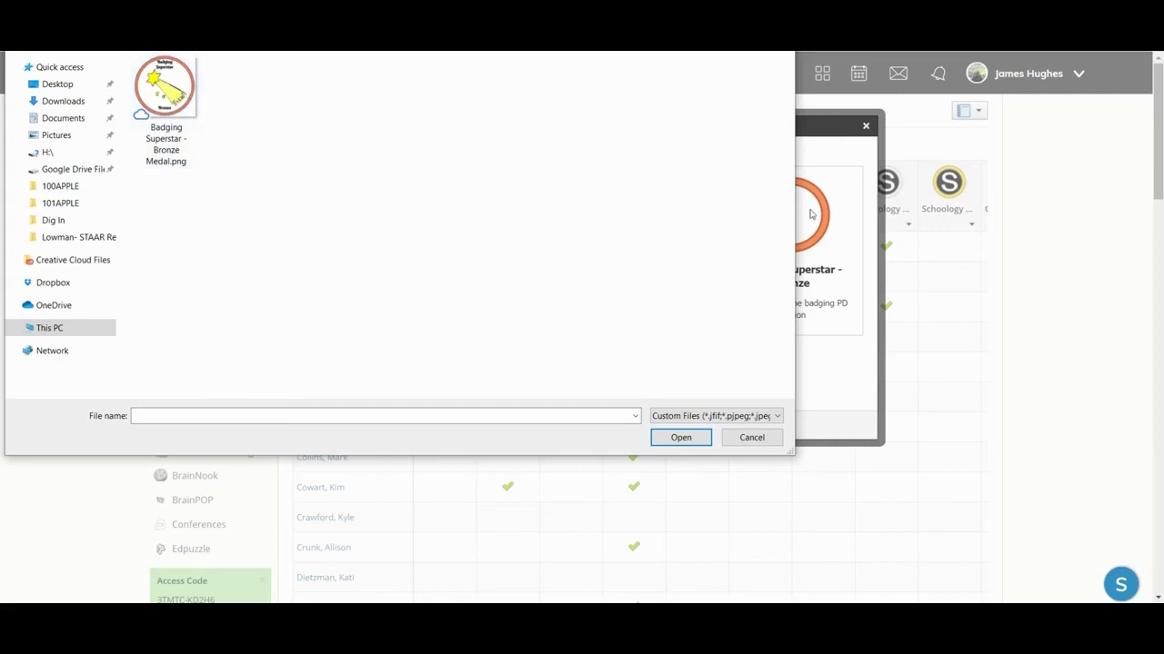
{"action": "double_click", "coordinate": [161, 83]}
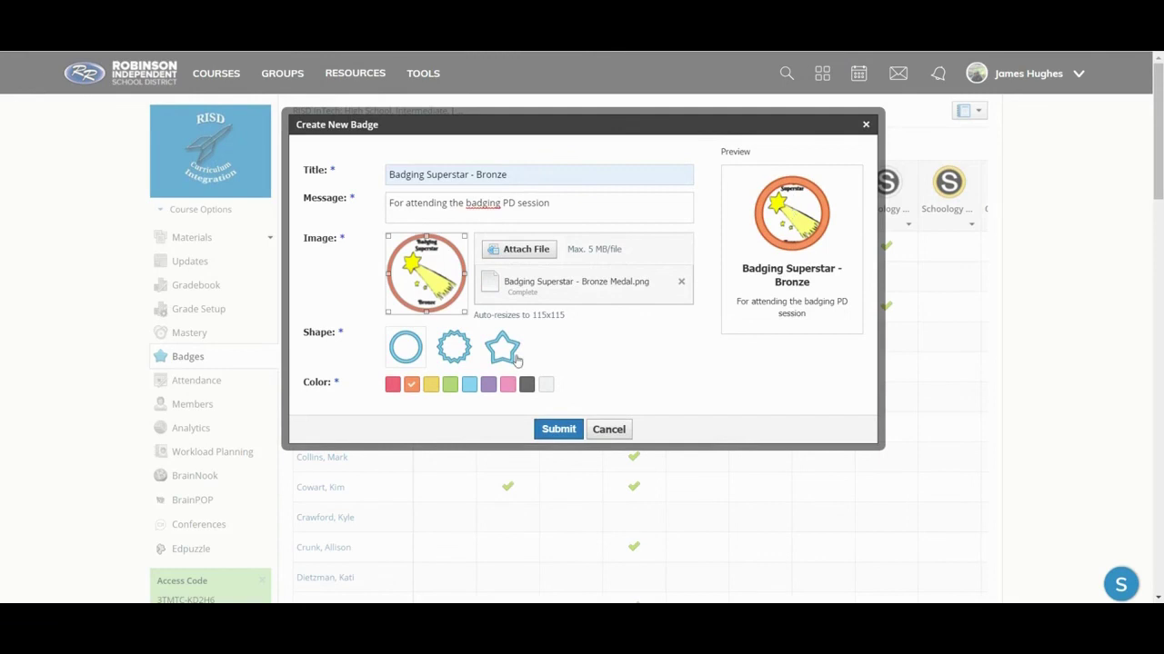
{"action": "left_click", "coordinate": [559, 431]}
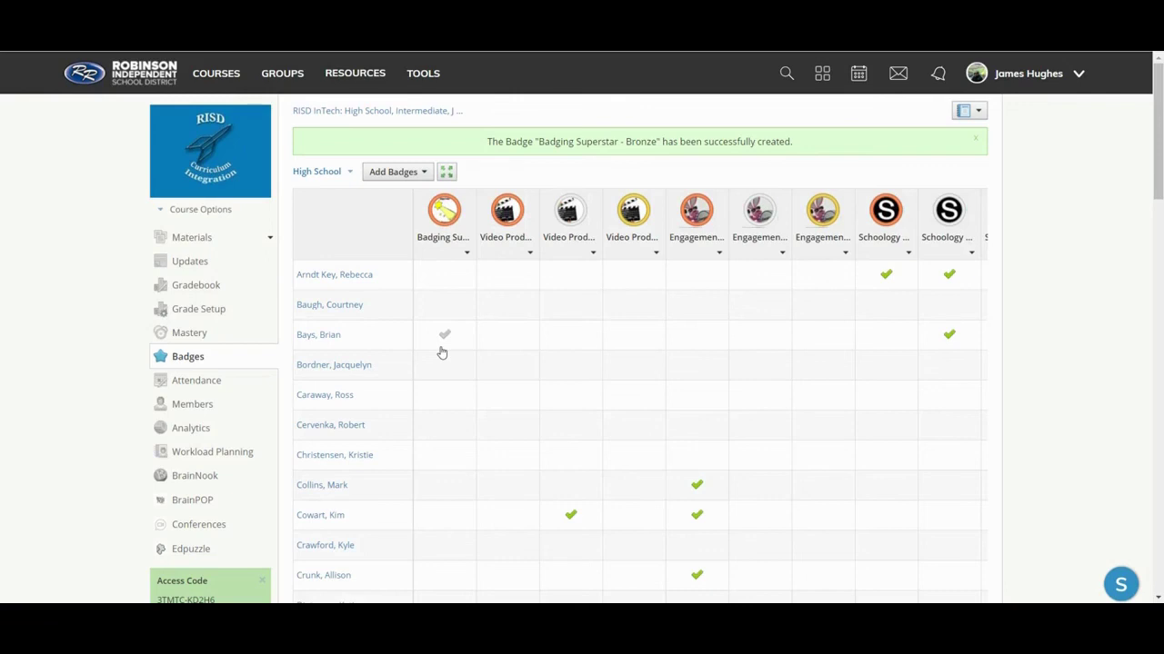
Award the new Badging Superstar badge to several members of the High School section, including the tenth and nineteenth listed
{"action": "scroll", "coordinate": [441, 352], "scroll_direction": "down", "scroll_amount": 1}
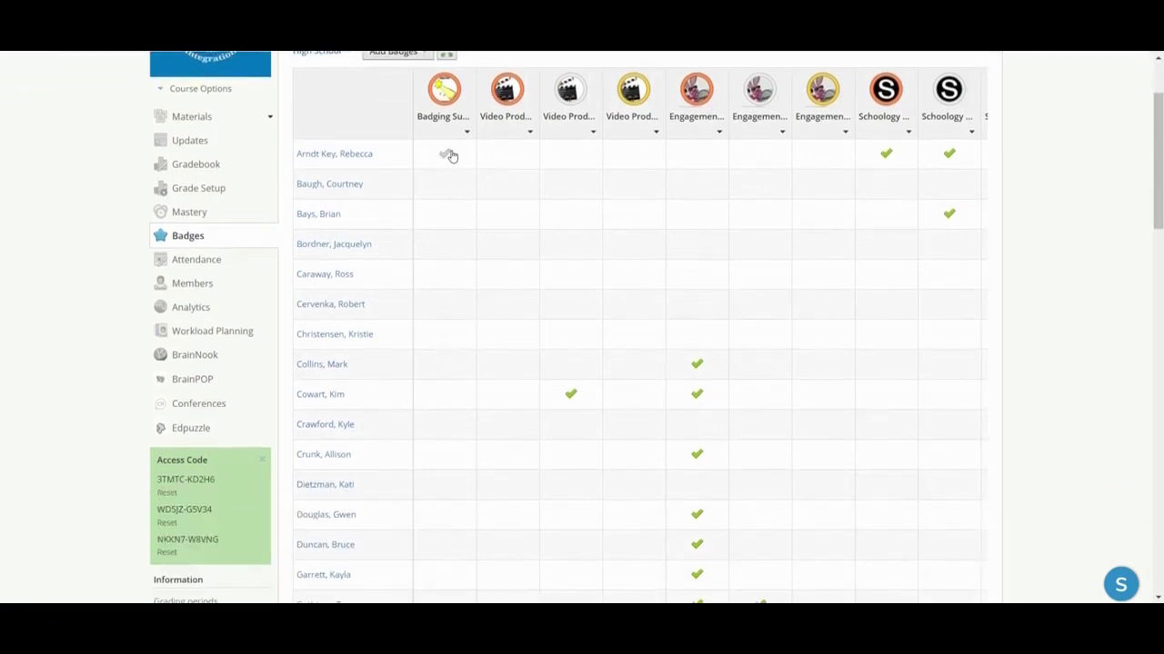
{"action": "scroll", "coordinate": [445, 464], "scroll_direction": "down", "scroll_amount": 6}
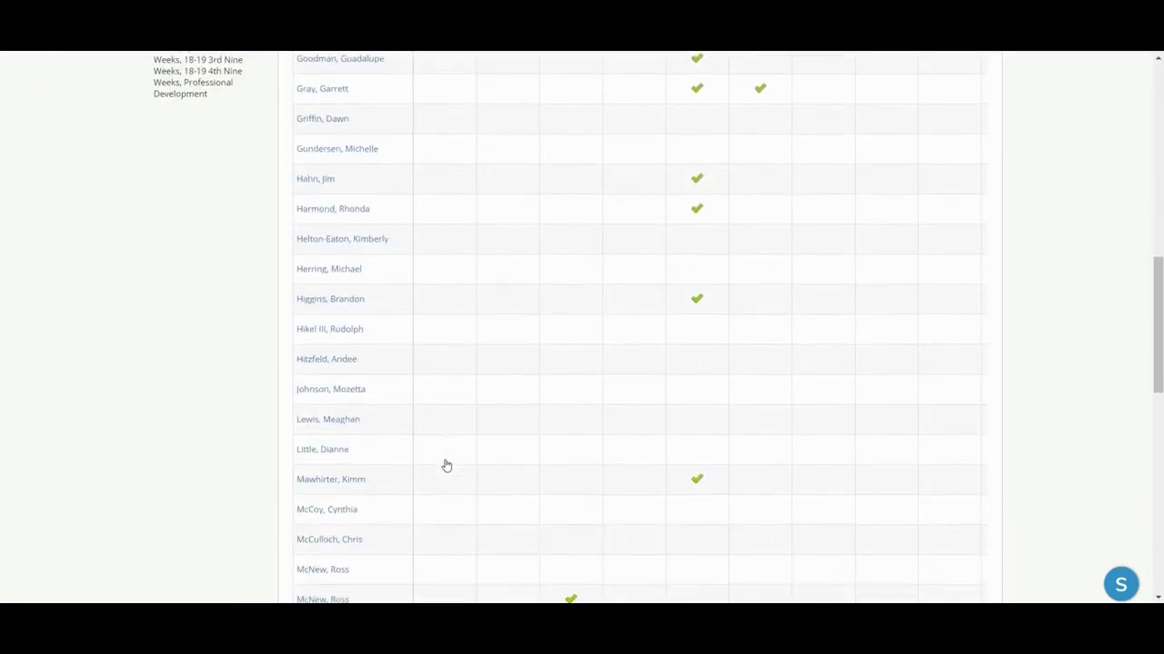
{"action": "scroll", "coordinate": [445, 465], "scroll_direction": "up", "scroll_amount": 5}
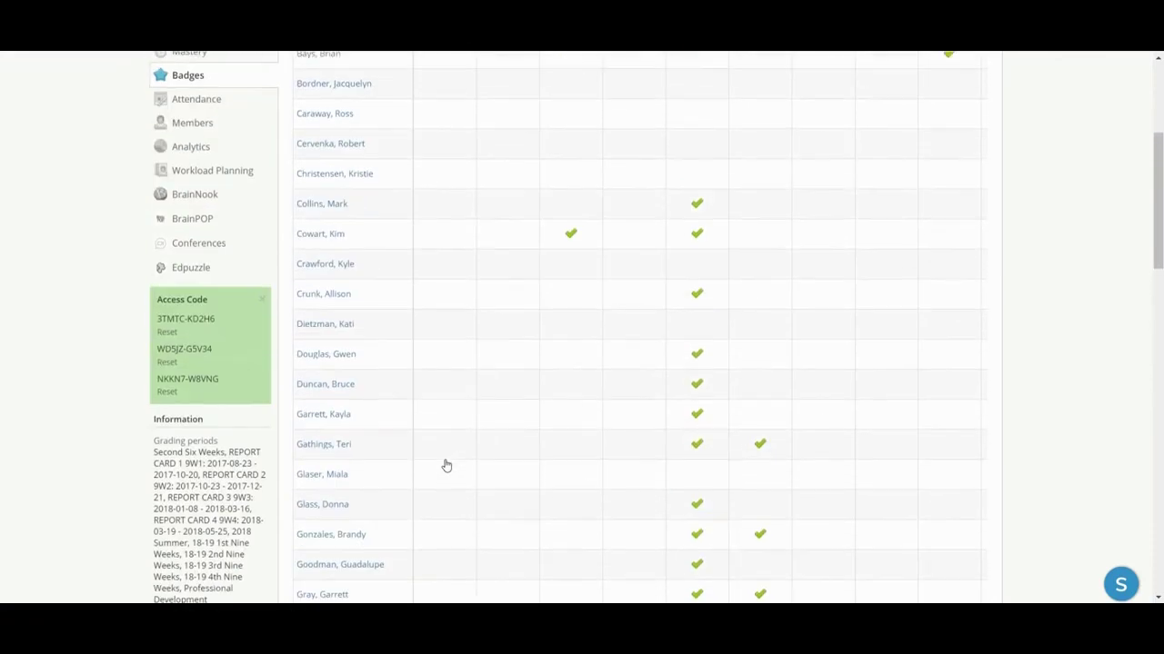
{"action": "scroll", "coordinate": [445, 465], "scroll_direction": "up", "scroll_amount": 2}
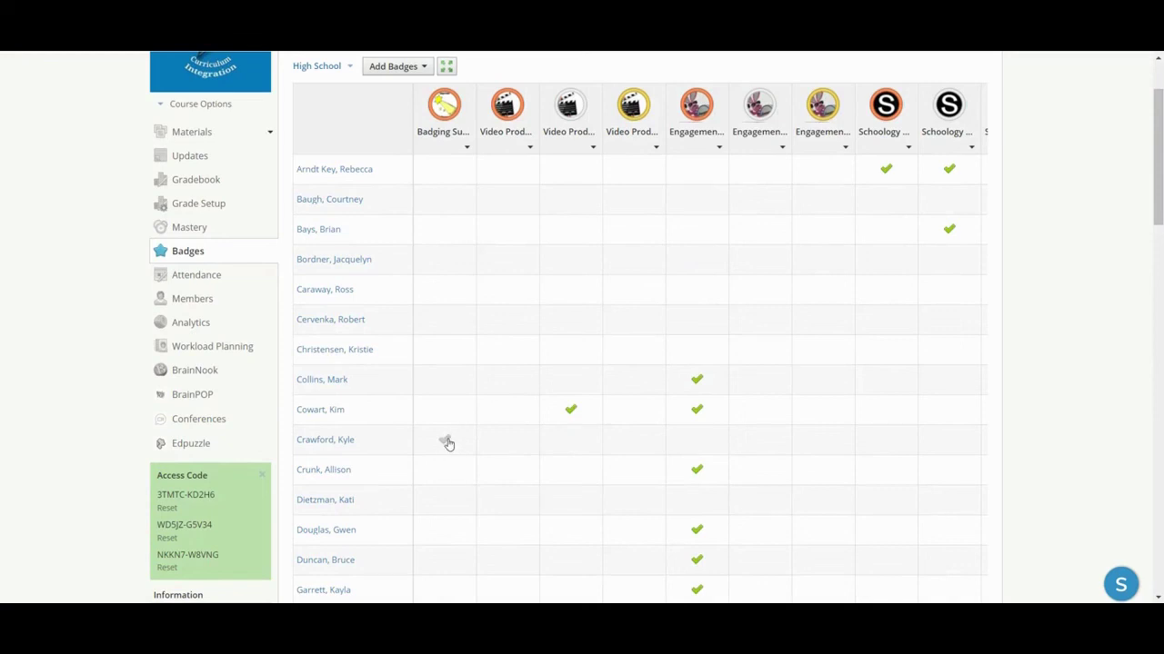
{"action": "scroll", "coordinate": [447, 442], "scroll_direction": "down", "scroll_amount": 2}
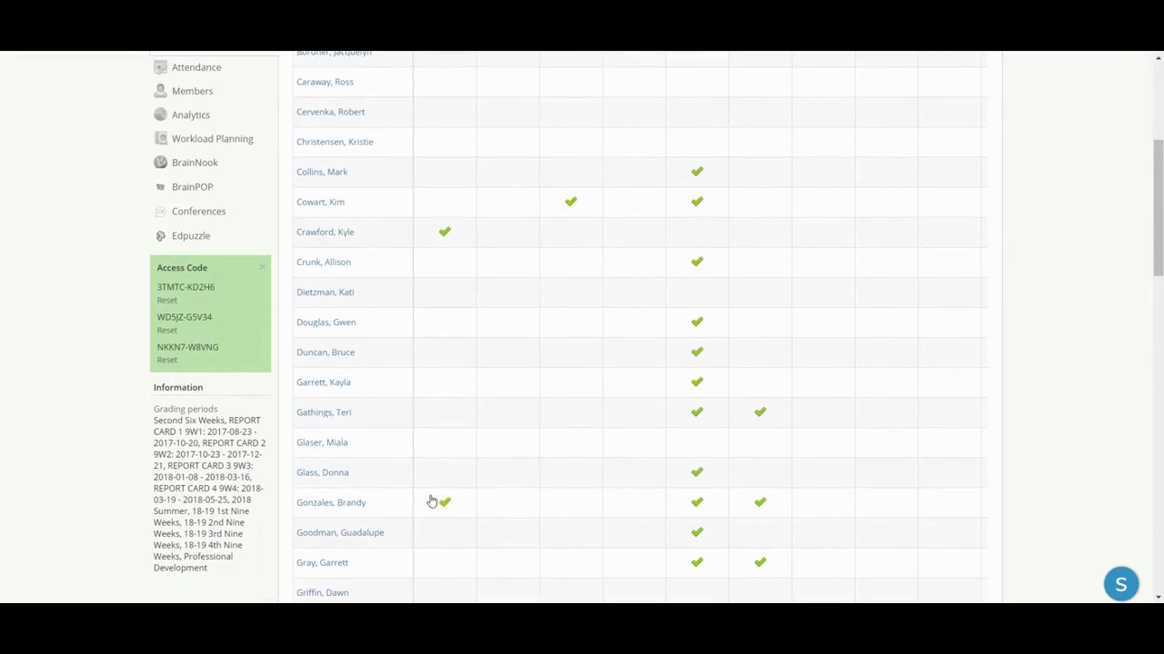
{"action": "scroll", "coordinate": [432, 502], "scroll_direction": "down", "scroll_amount": 3}
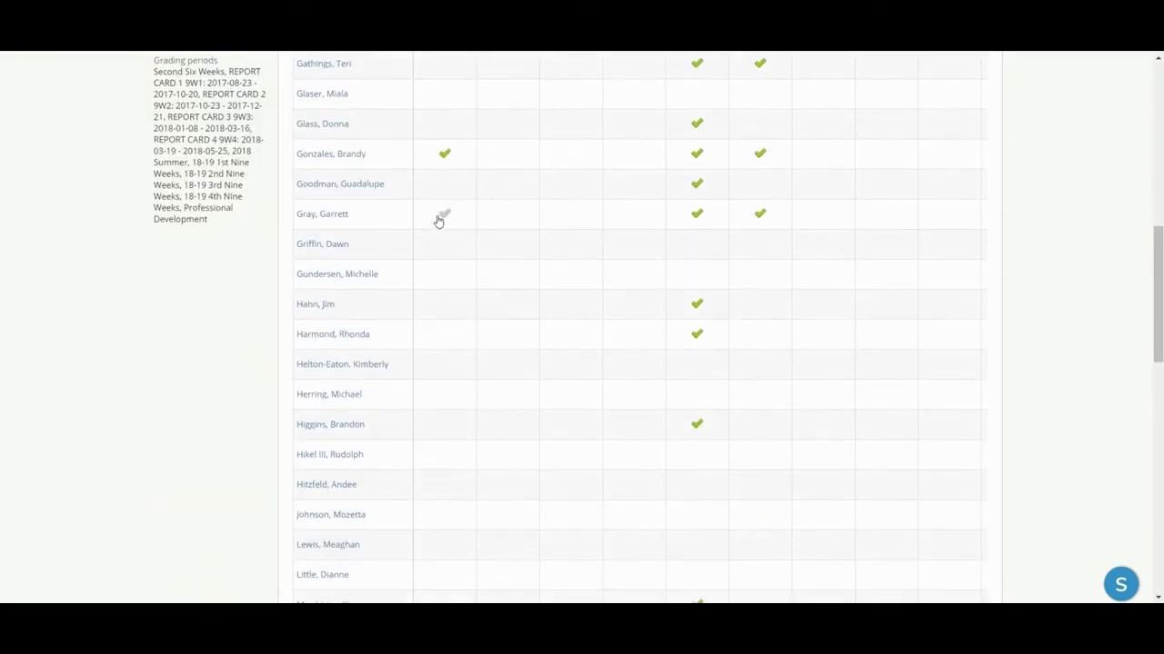
{"action": "left_click", "coordinate": [447, 245]}
{"action": "scroll", "coordinate": [446, 245], "scroll_direction": "up", "scroll_amount": 7}
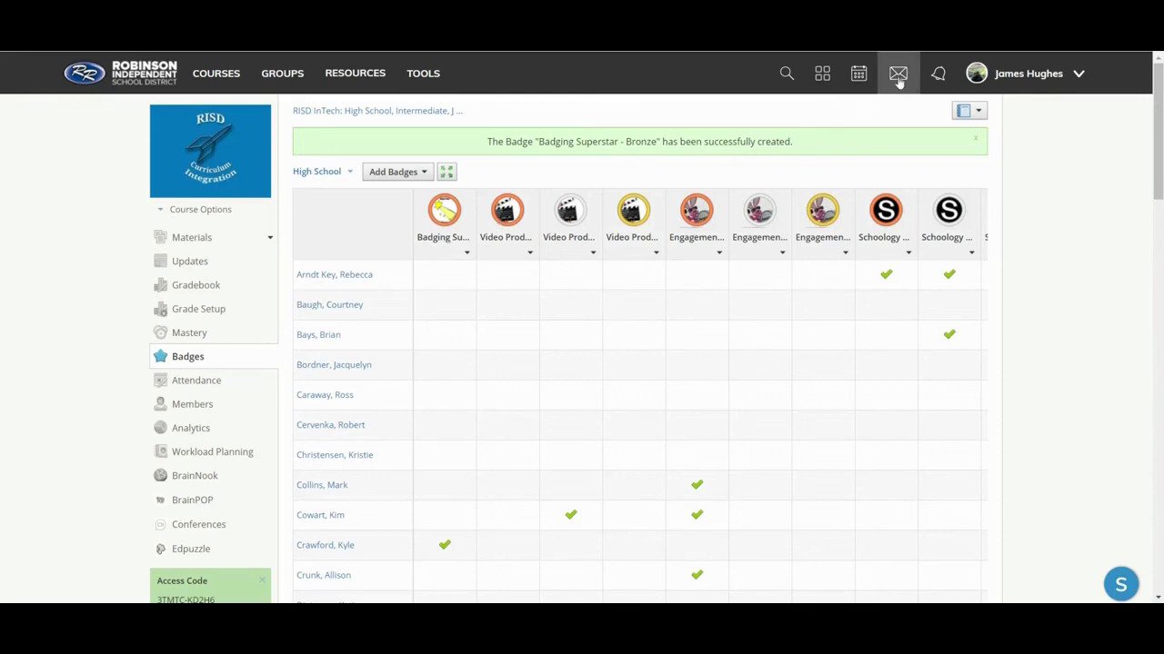
Open the signed-in account's own Schoology profile
{"action": "left_click", "coordinate": [1081, 75]}
{"action": "left_click", "coordinate": [1037, 114]}
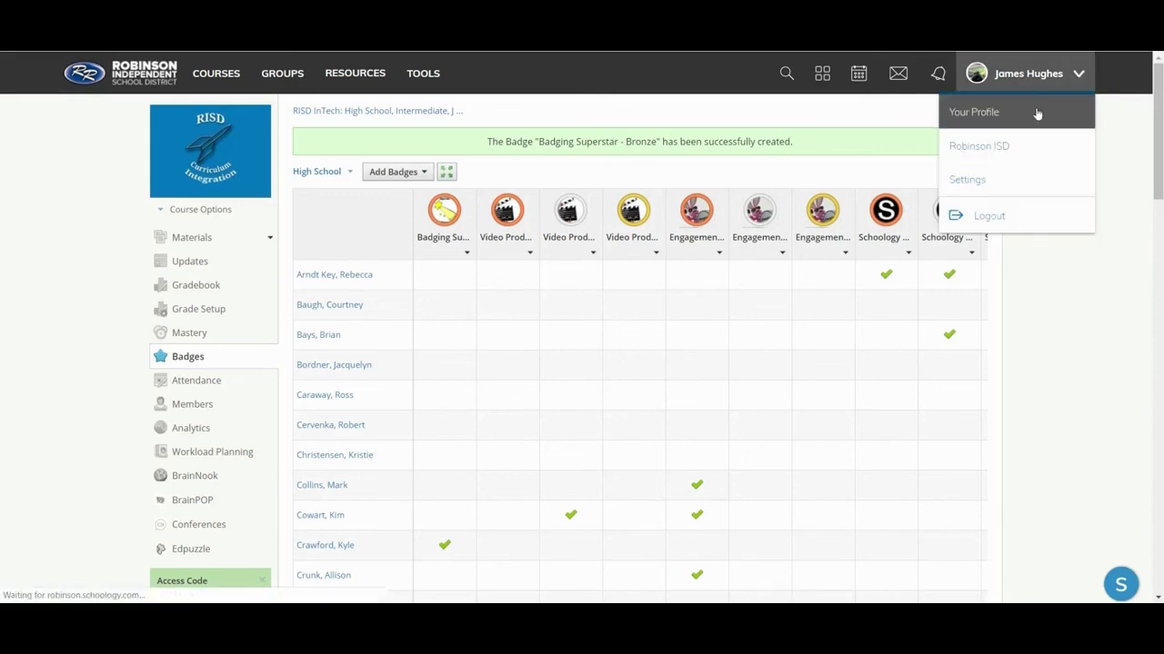